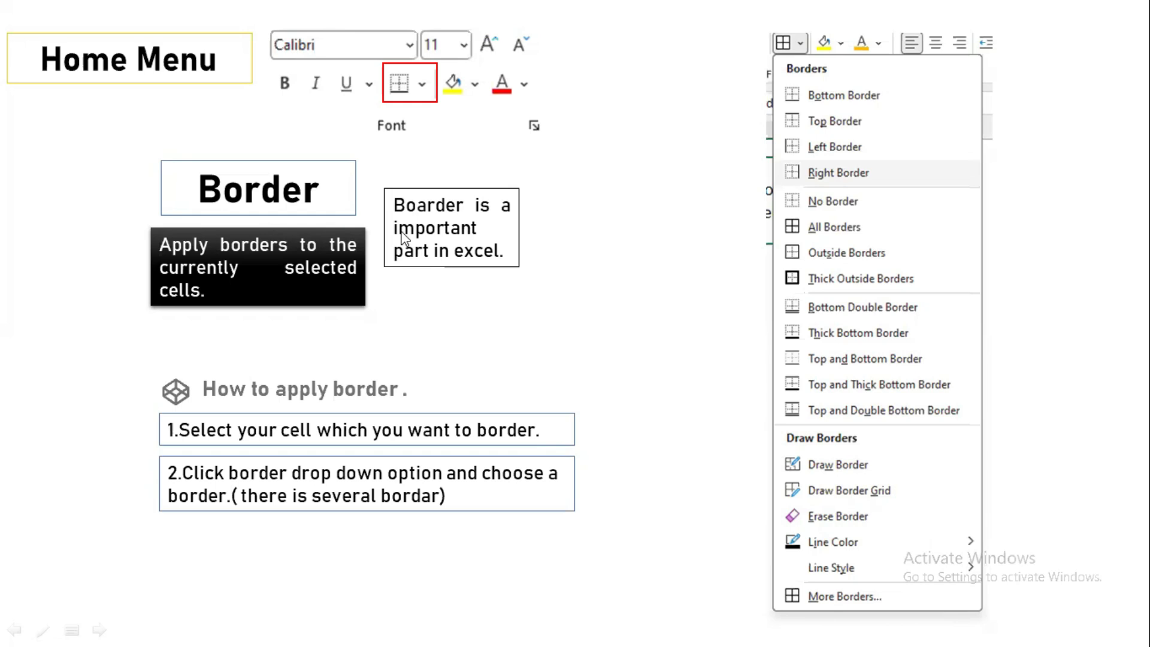
- Switch to the blank Excel workbook and dismiss the Office activation notice
{"action": "key", "text": "alt+Tab"}
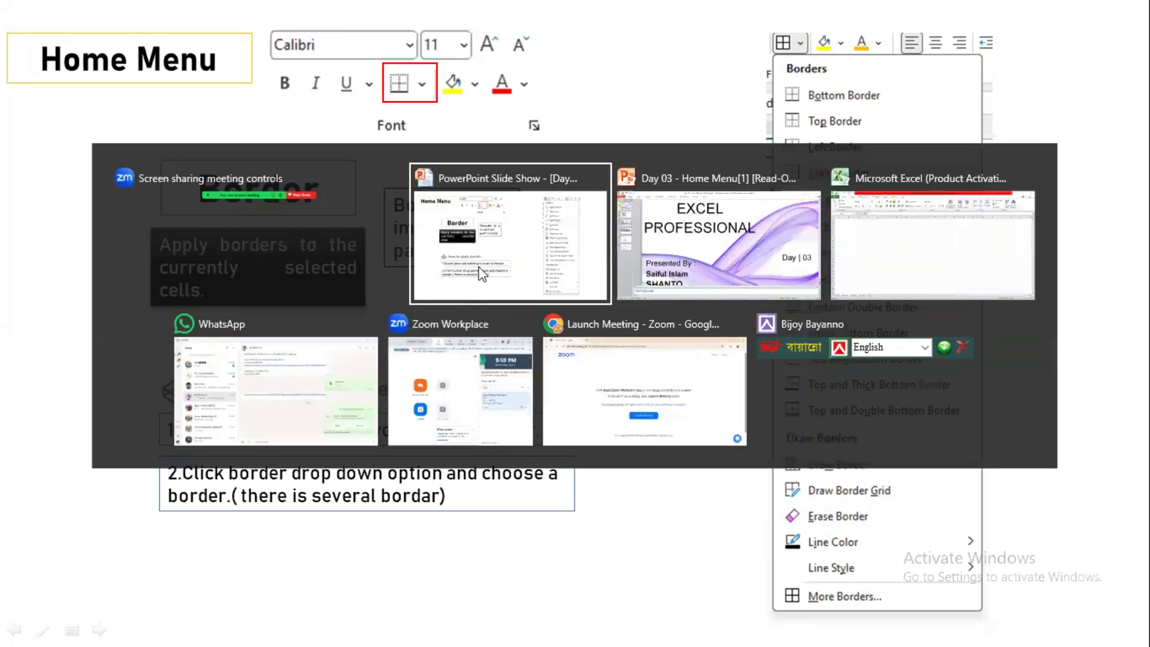
{"action": "left_click", "coordinate": [847, 244]}
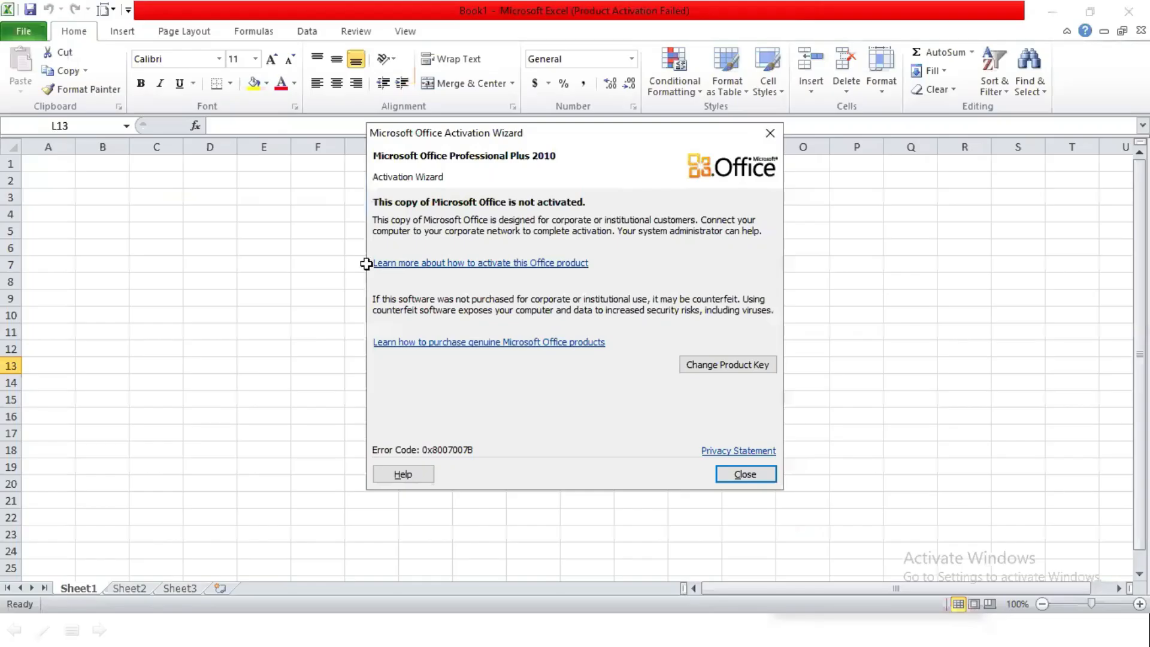
{"action": "left_click", "coordinate": [272, 281]}
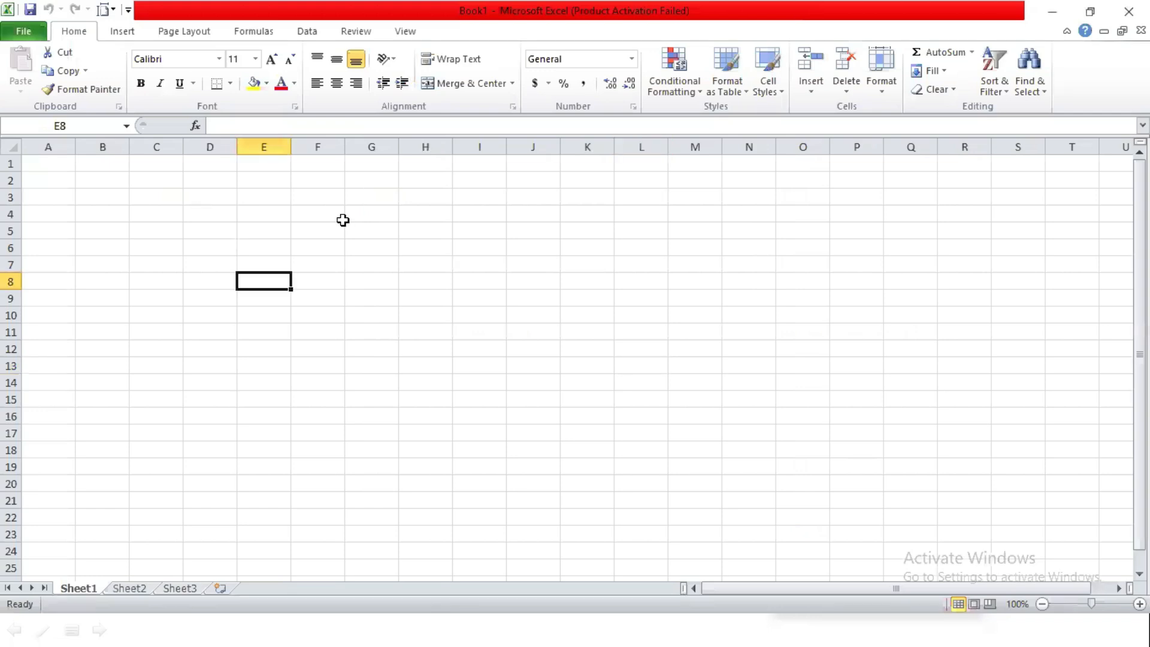
{"action": "left_click", "coordinate": [363, 222]}
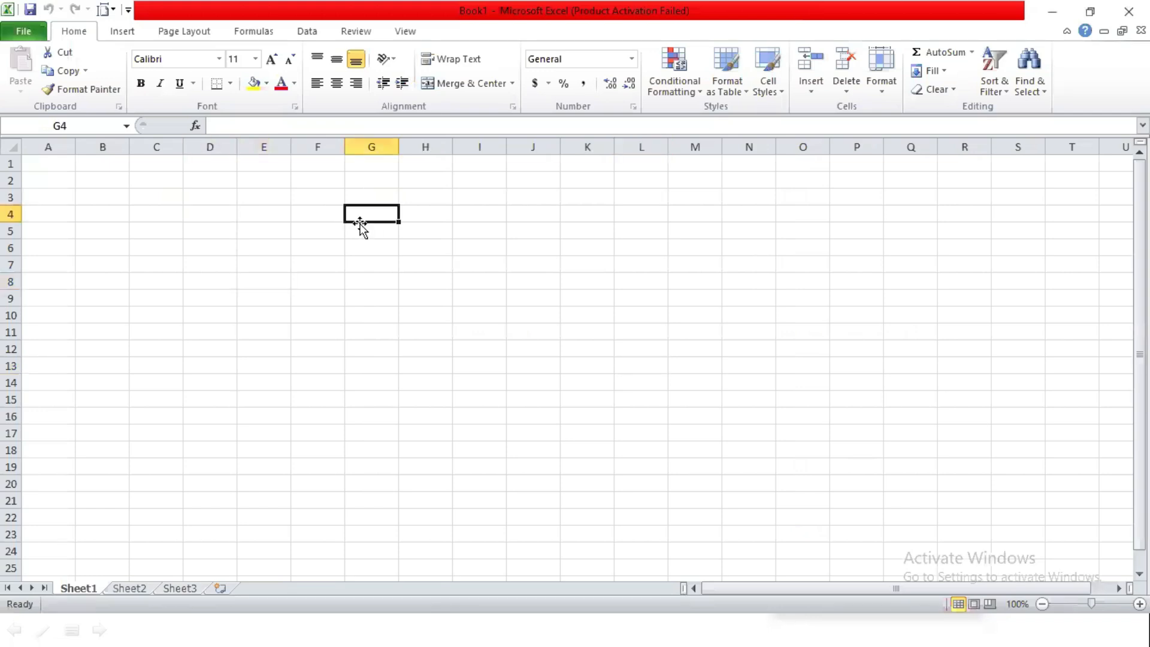
{"action": "left_click", "coordinate": [288, 228]}
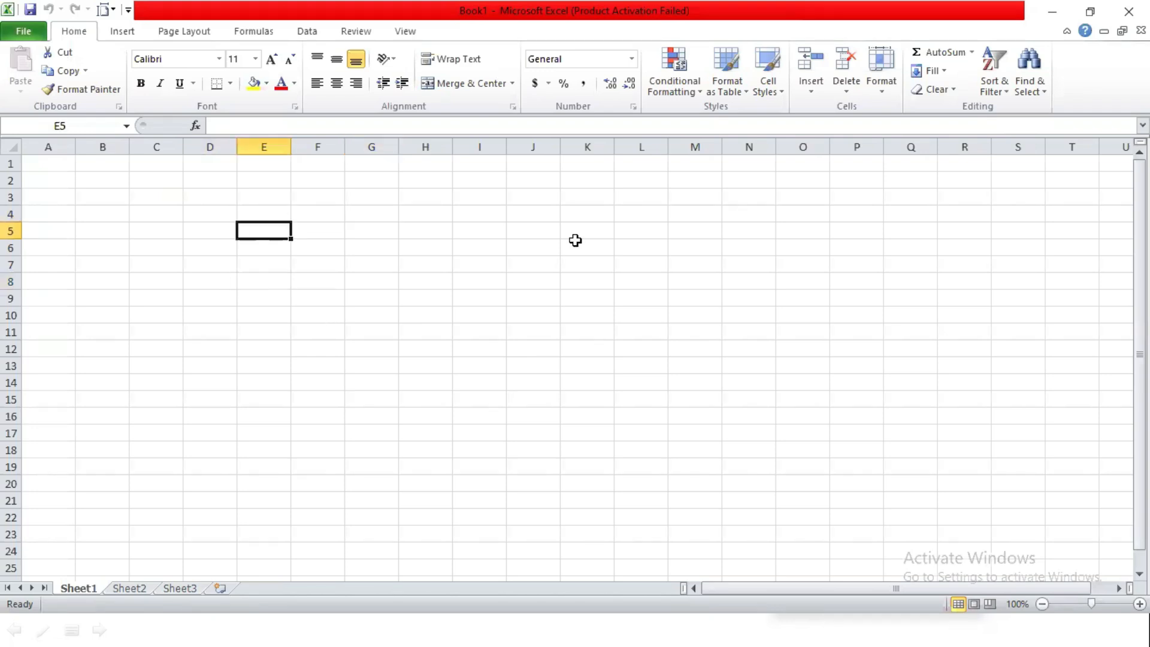
{"action": "left_click", "coordinate": [473, 282]}
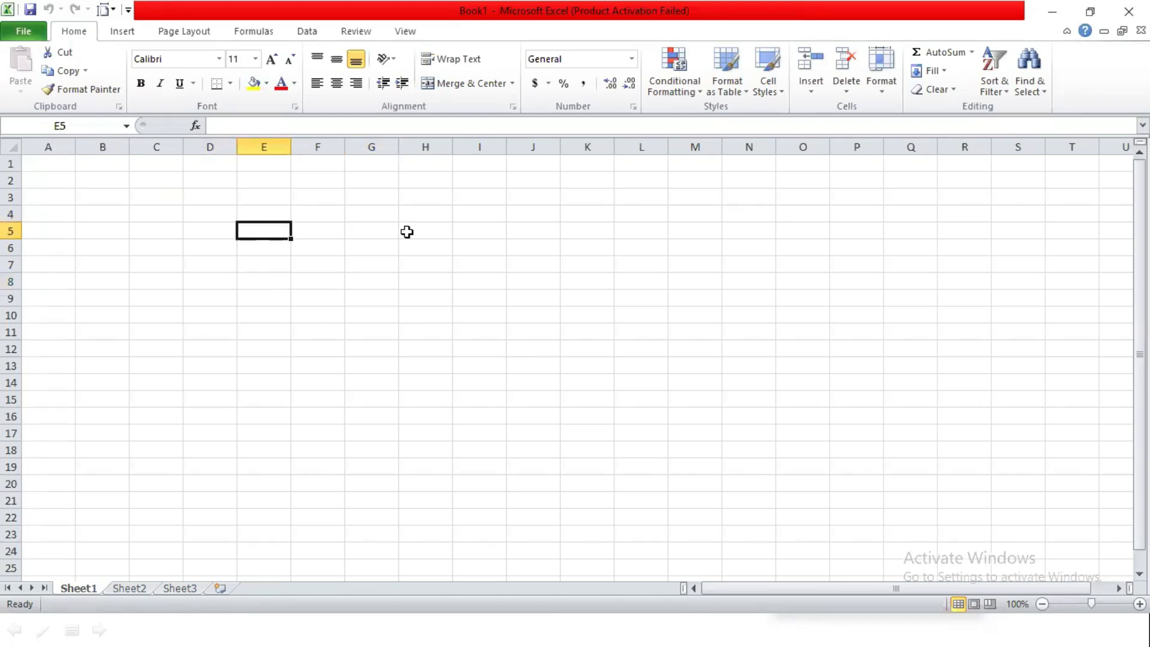
{"action": "left_click", "coordinate": [296, 298]}
{"action": "left_click", "coordinate": [272, 252]}
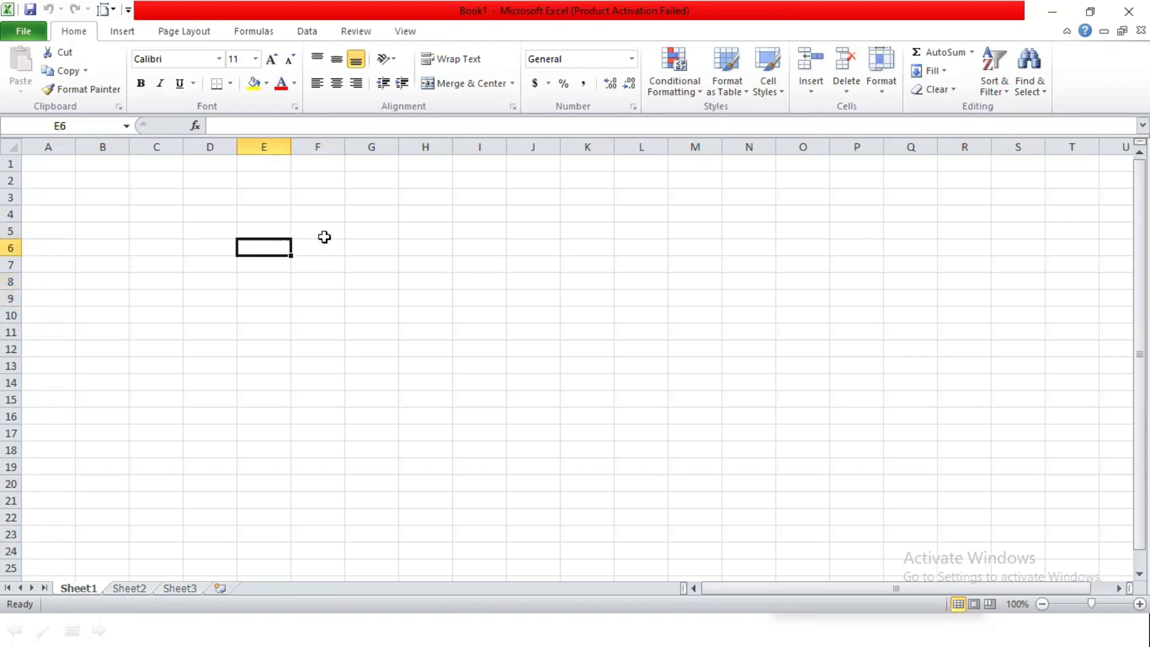
{"action": "left_click", "coordinate": [401, 302]}
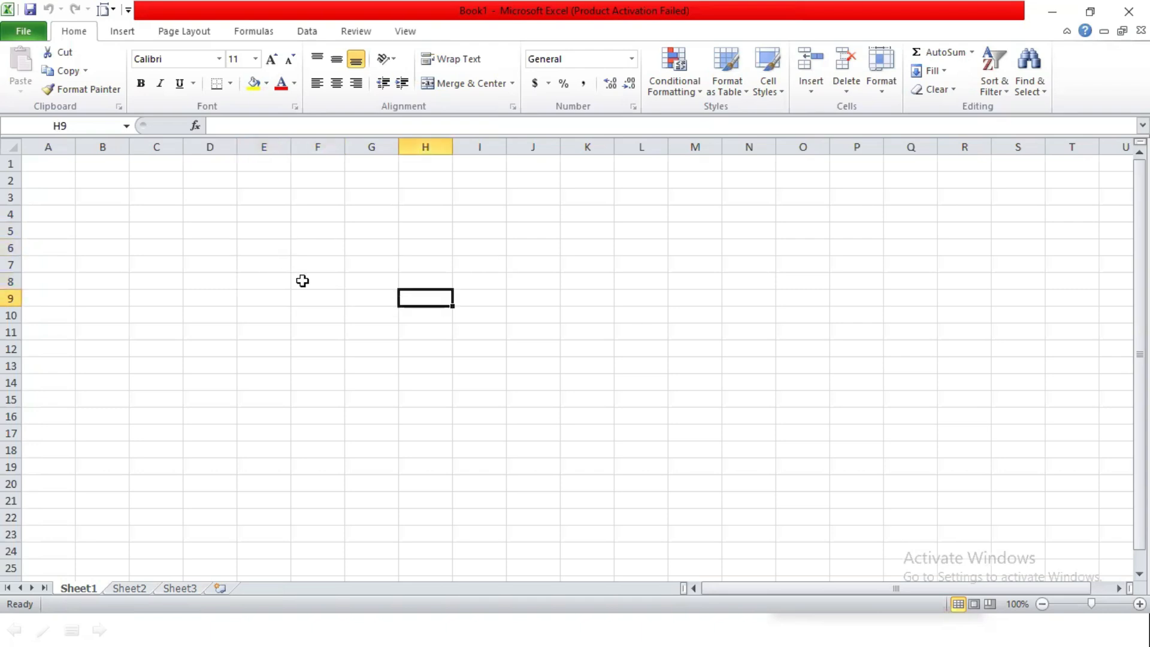
{"action": "left_click", "coordinate": [303, 281]}
{"action": "left_click", "coordinate": [372, 298]}
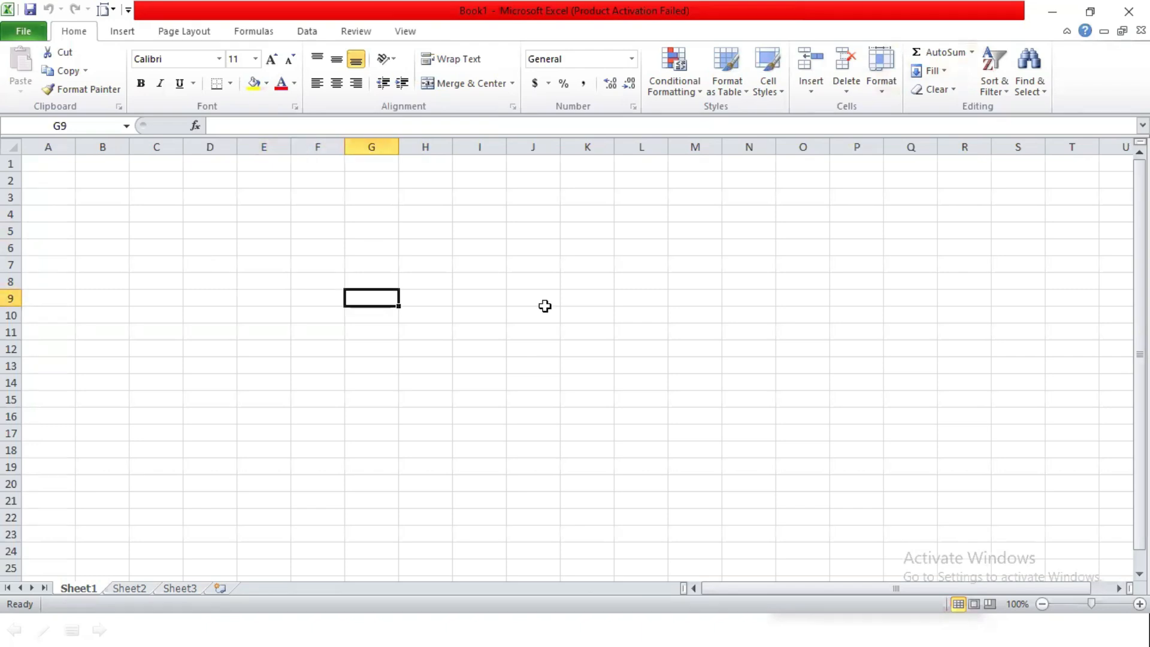
{"action": "left_click_drag", "start_coordinate": [264, 248], "coordinate": [811, 418]}
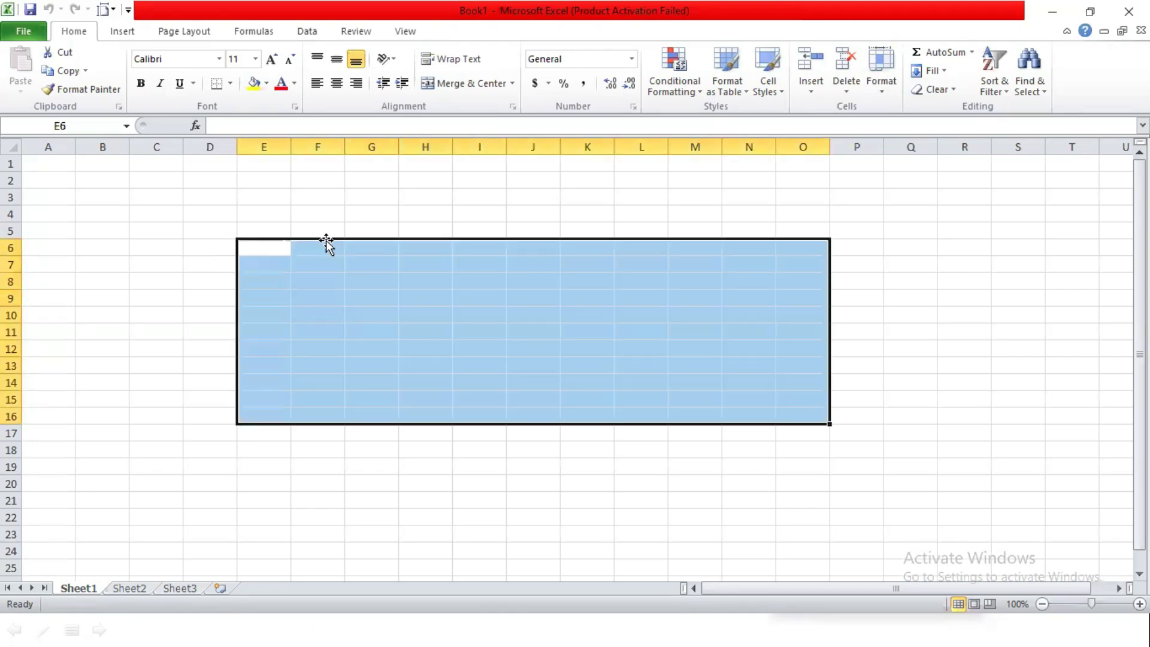
{"action": "left_click", "coordinate": [318, 291]}
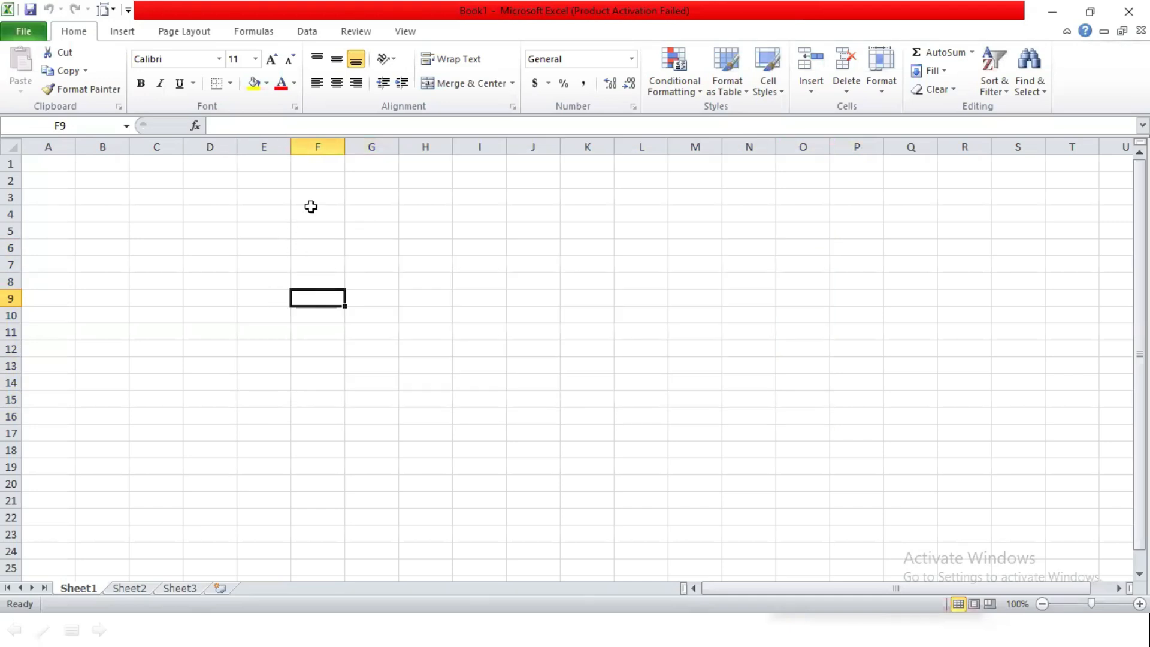
{"action": "left_click", "coordinate": [299, 280]}
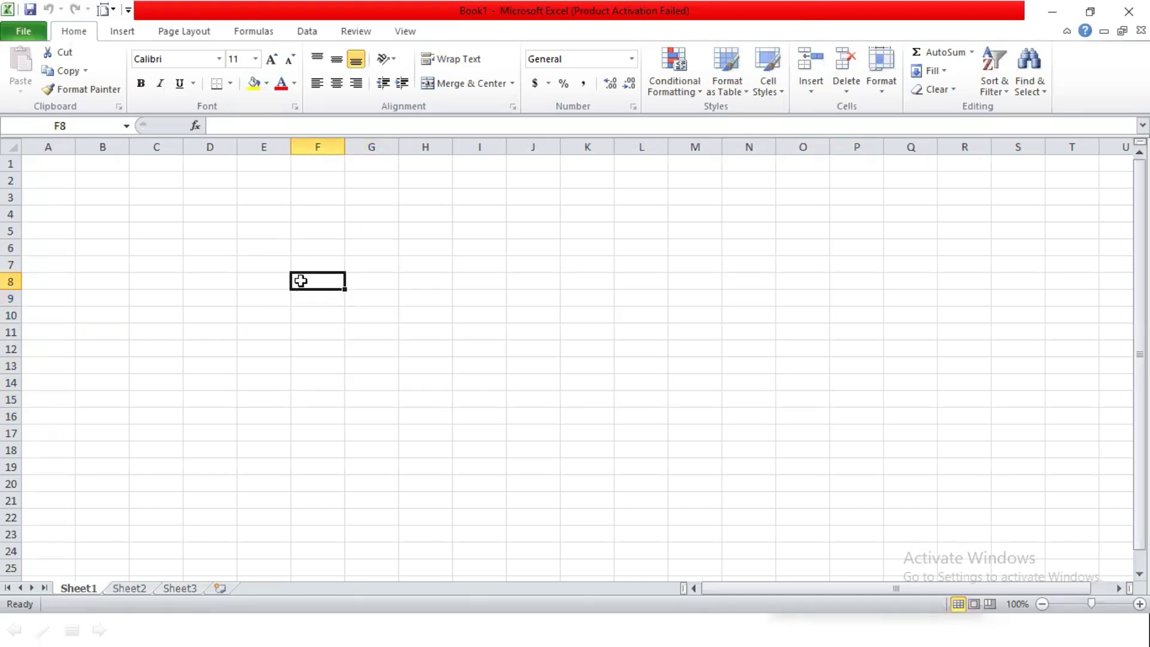
{"action": "left_click", "coordinate": [270, 269]}
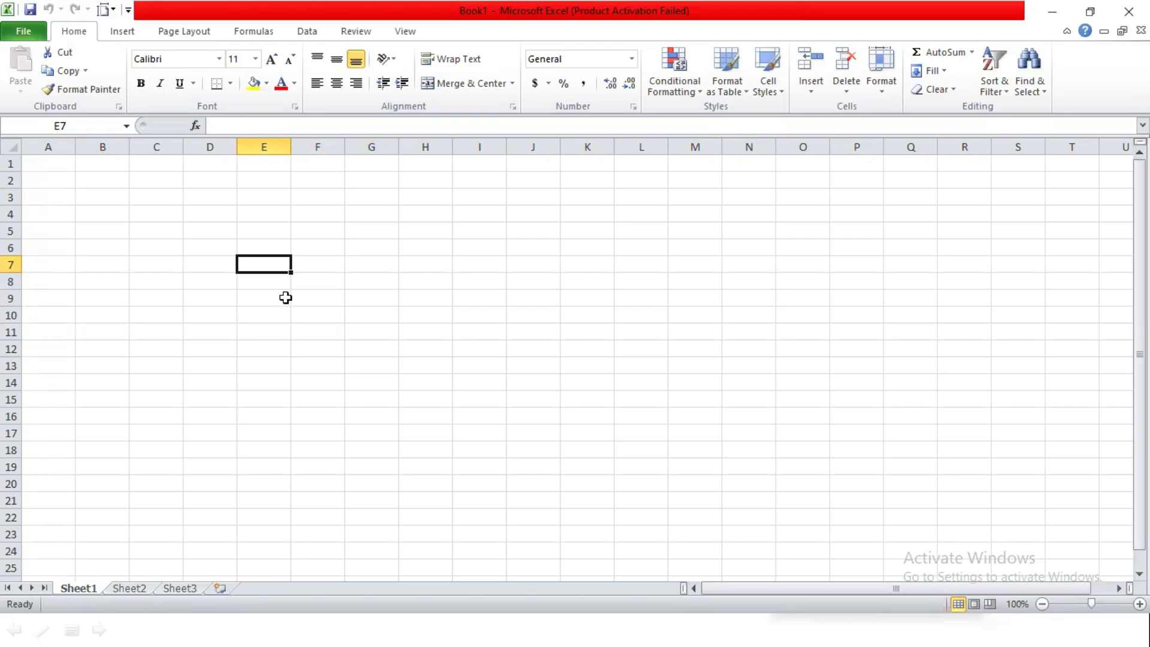
- Check the print preview of the empty sheet and return to the worksheet grid
{"action": "key", "text": "ctrl+p"}
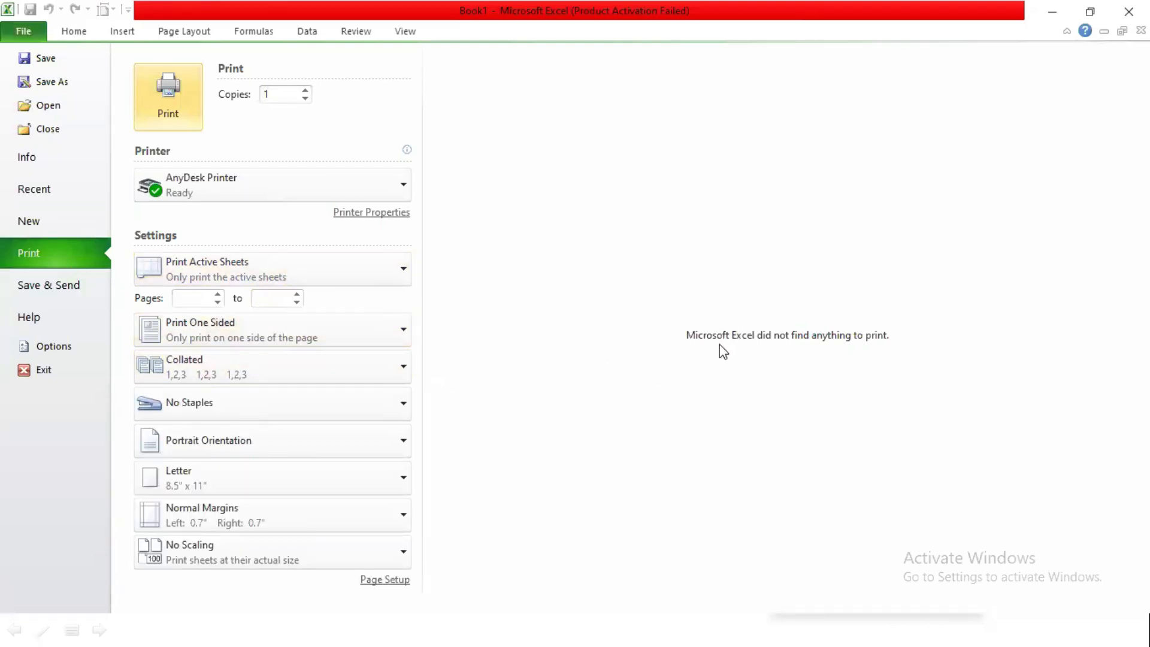
{"action": "key", "text": "Escape"}
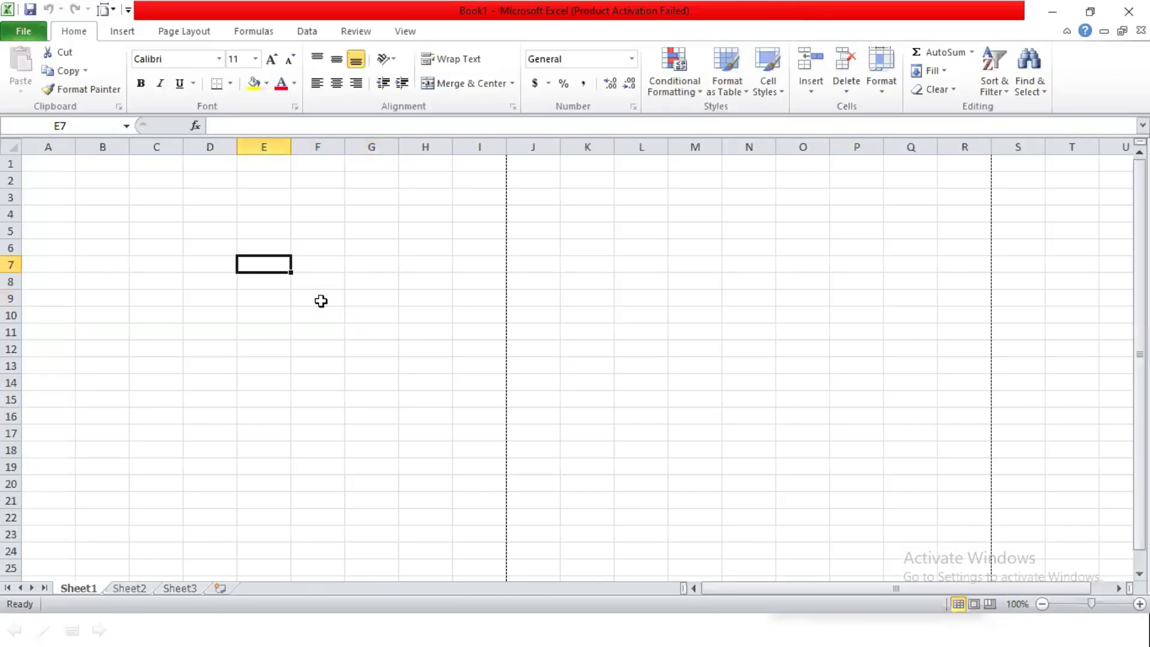
{"action": "left_click", "coordinate": [218, 248]}
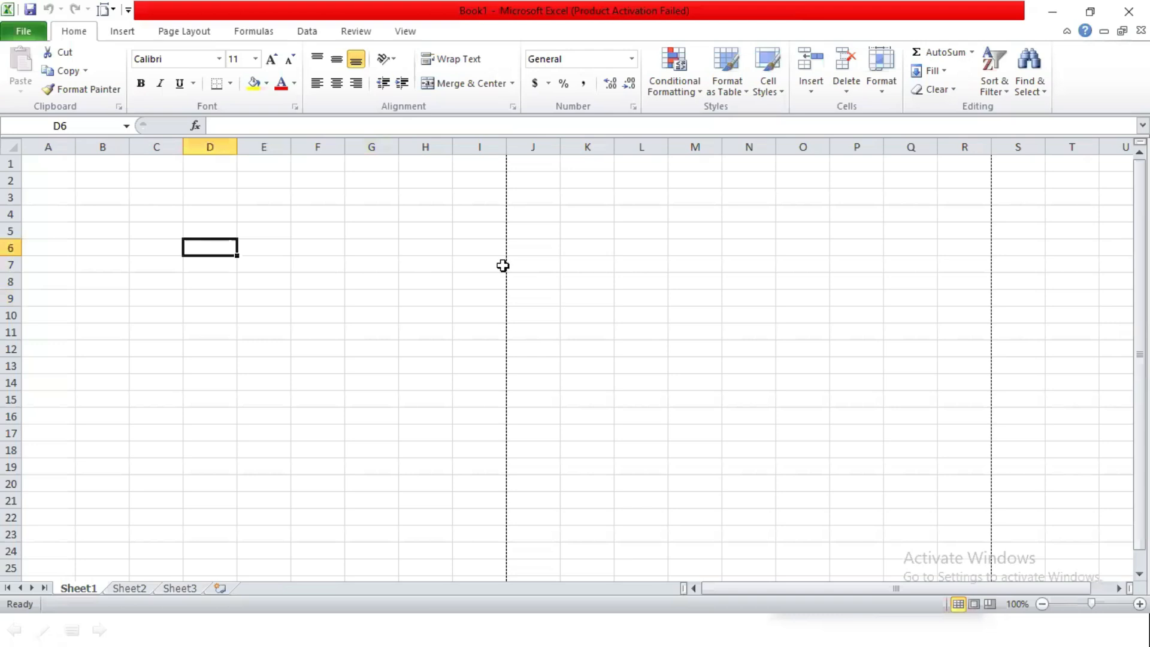
{"action": "left_click", "coordinate": [161, 212]}
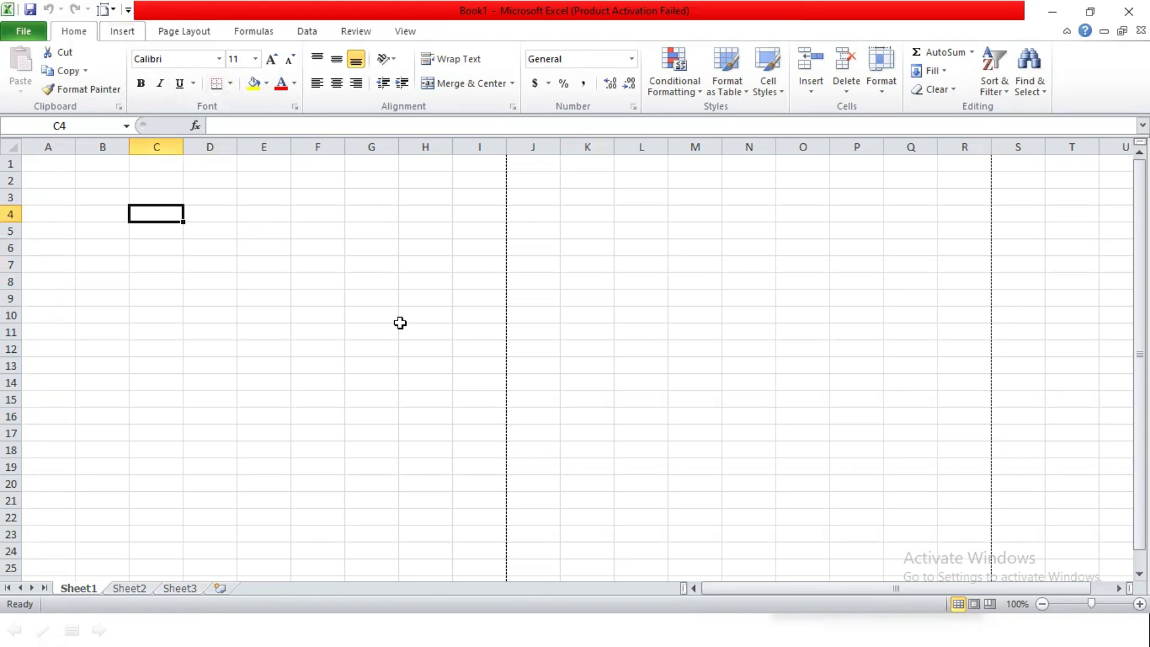
- Turn off the display of gridlines on Sheet1 and check the bare sheet by selecting a few cells and ranges
{"action": "left_click", "coordinate": [392, 34]}
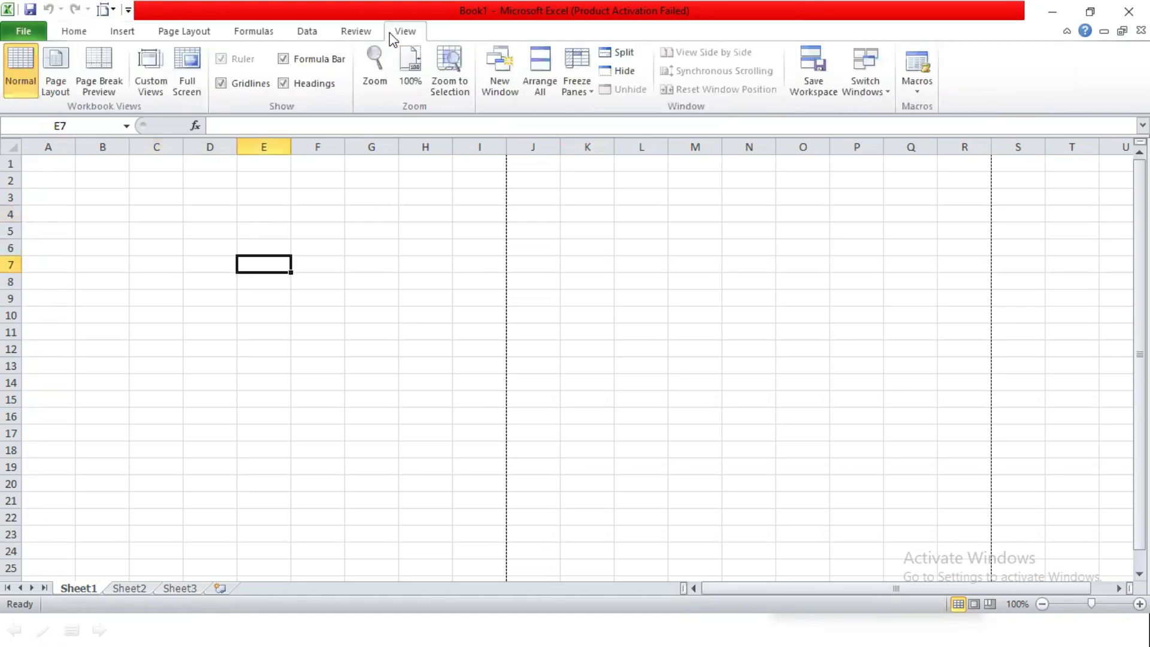
{"action": "left_click", "coordinate": [222, 86]}
{"action": "left_click_drag", "start_coordinate": [168, 229], "coordinate": [531, 442]}
{"action": "left_click", "coordinate": [569, 366]}
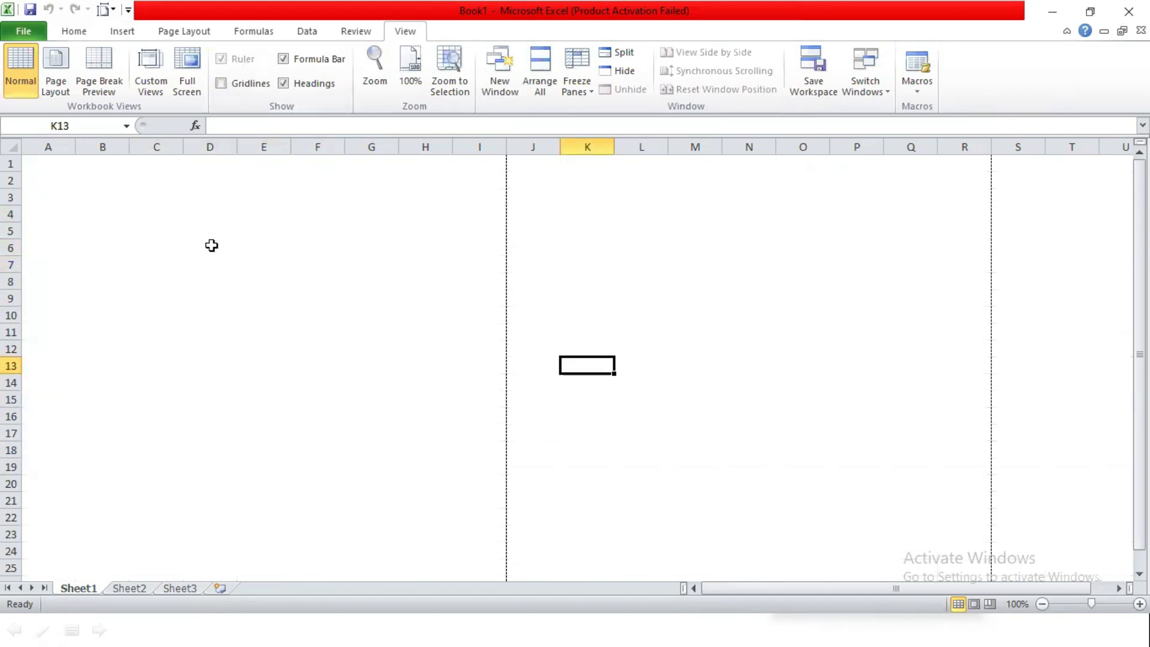
{"action": "left_click_drag", "start_coordinate": [146, 221], "coordinate": [446, 387]}
{"action": "left_click", "coordinate": [303, 319]}
{"action": "left_click", "coordinate": [144, 248]}
- Apply a bottom border to cell E7 and move the selection off it
{"action": "left_click", "coordinate": [73, 35]}
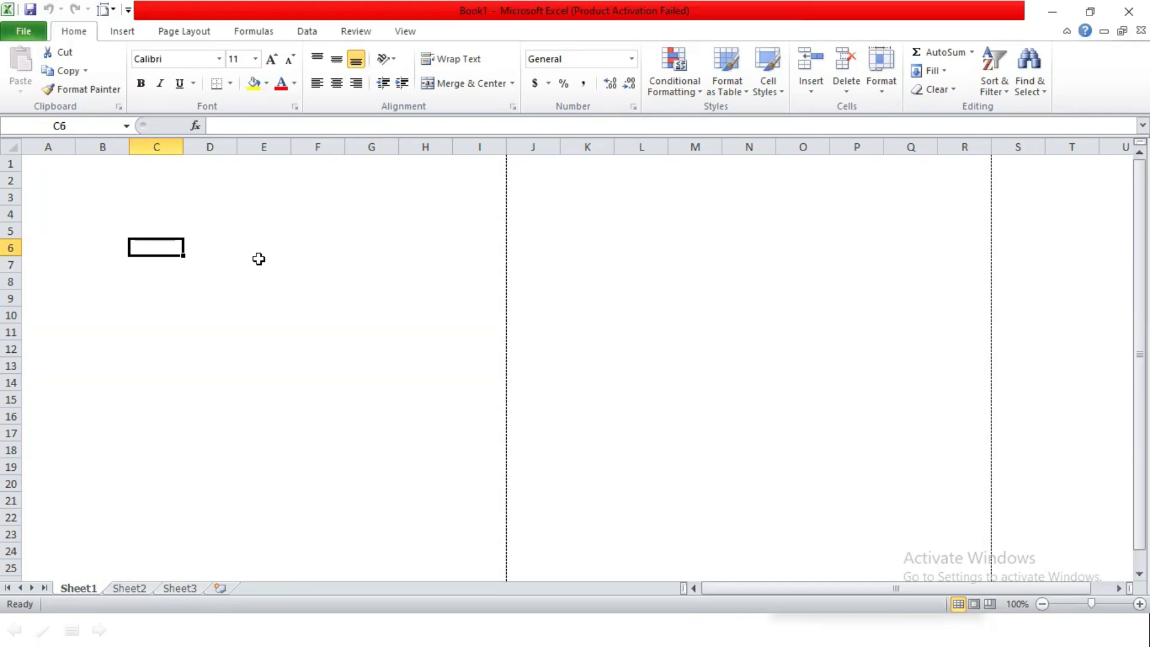
{"action": "left_click", "coordinate": [257, 265]}
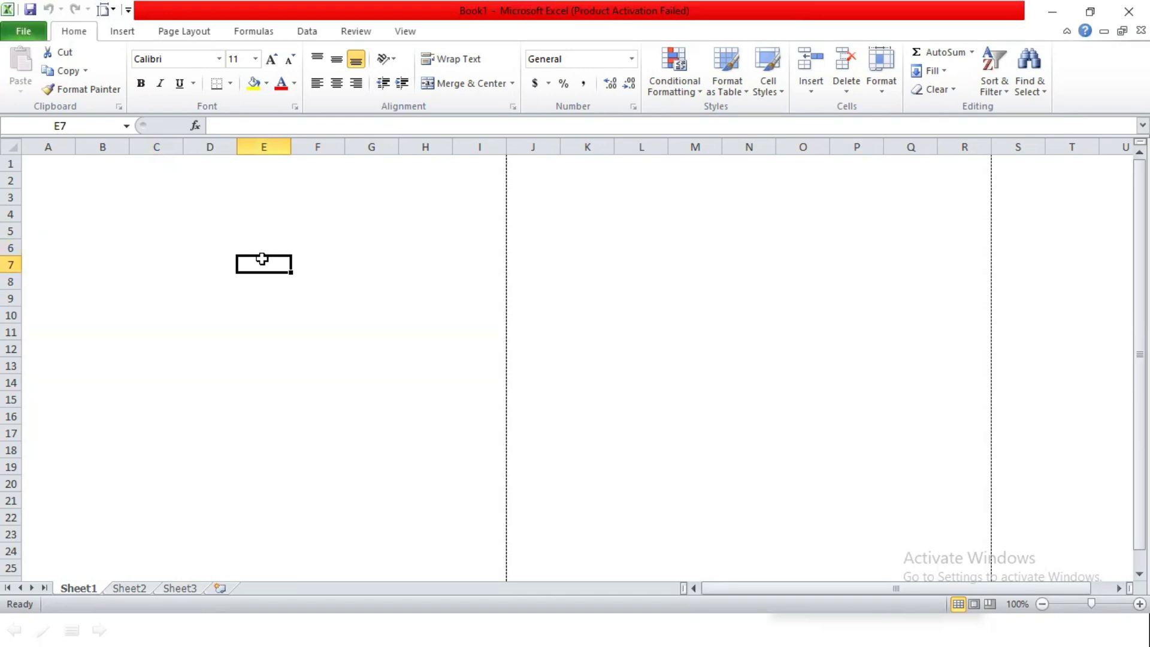
{"action": "left_click", "coordinate": [231, 87]}
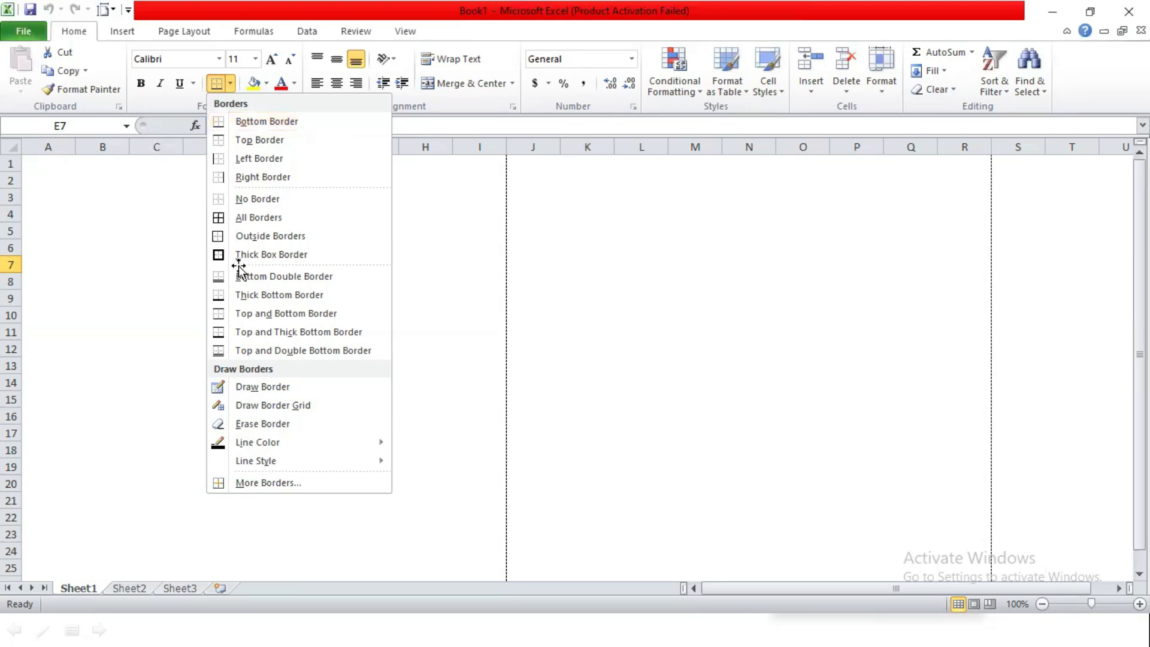
{"action": "left_click", "coordinate": [269, 259]}
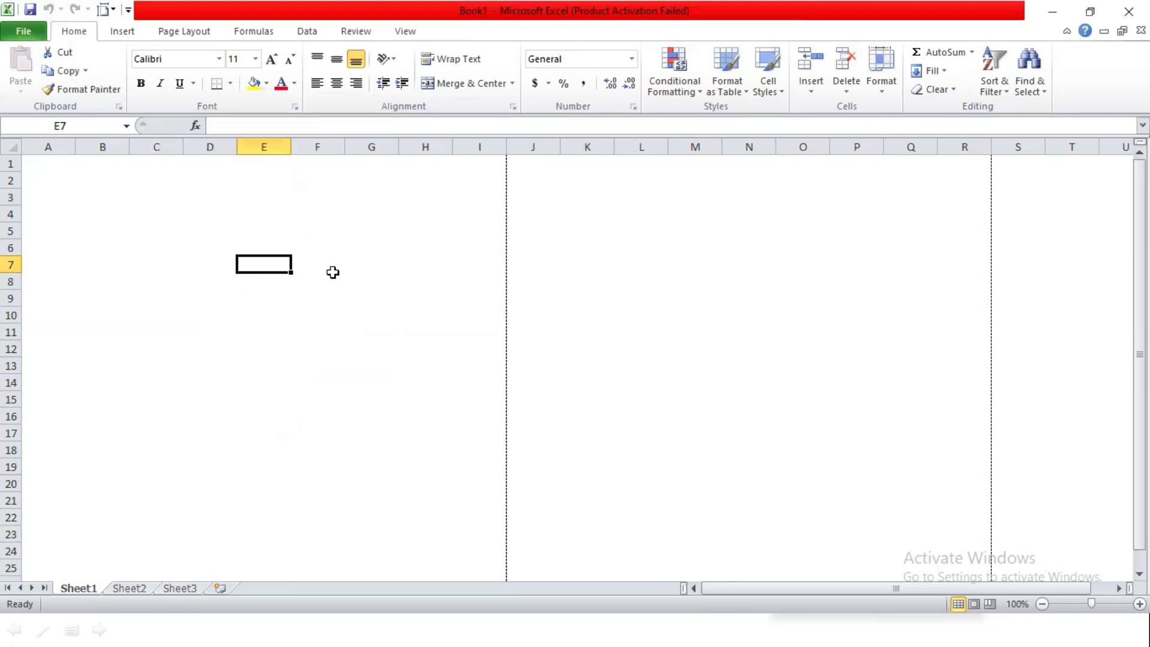
{"action": "left_click", "coordinate": [230, 83]}
{"action": "left_click", "coordinate": [258, 120]}
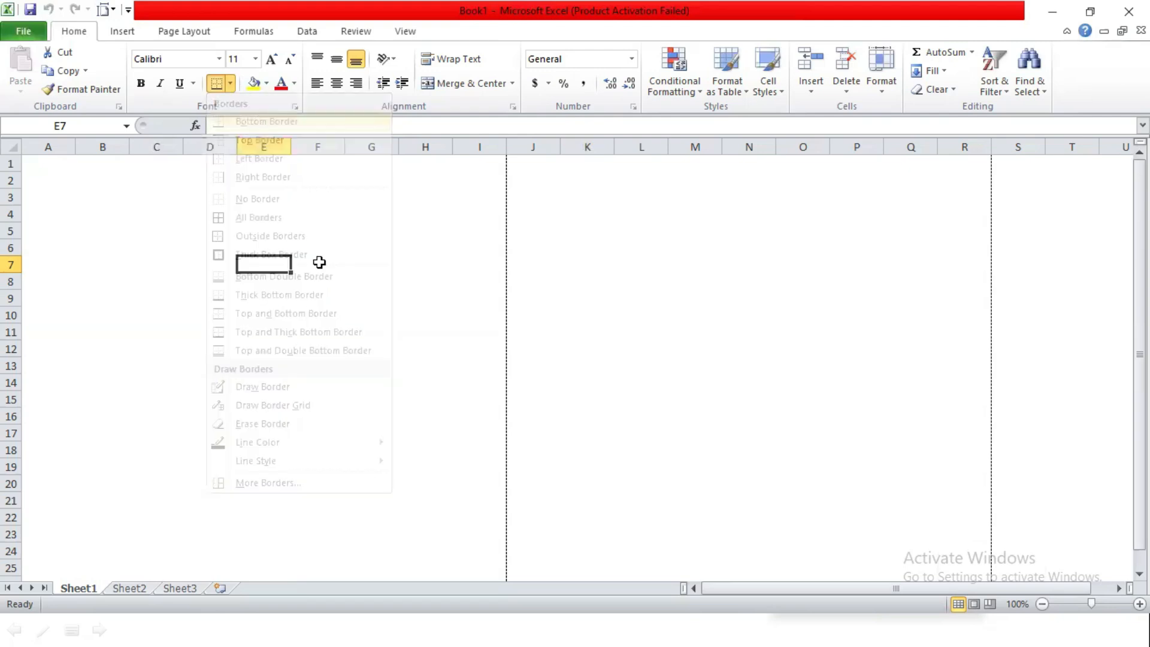
{"action": "left_click", "coordinate": [312, 312]}
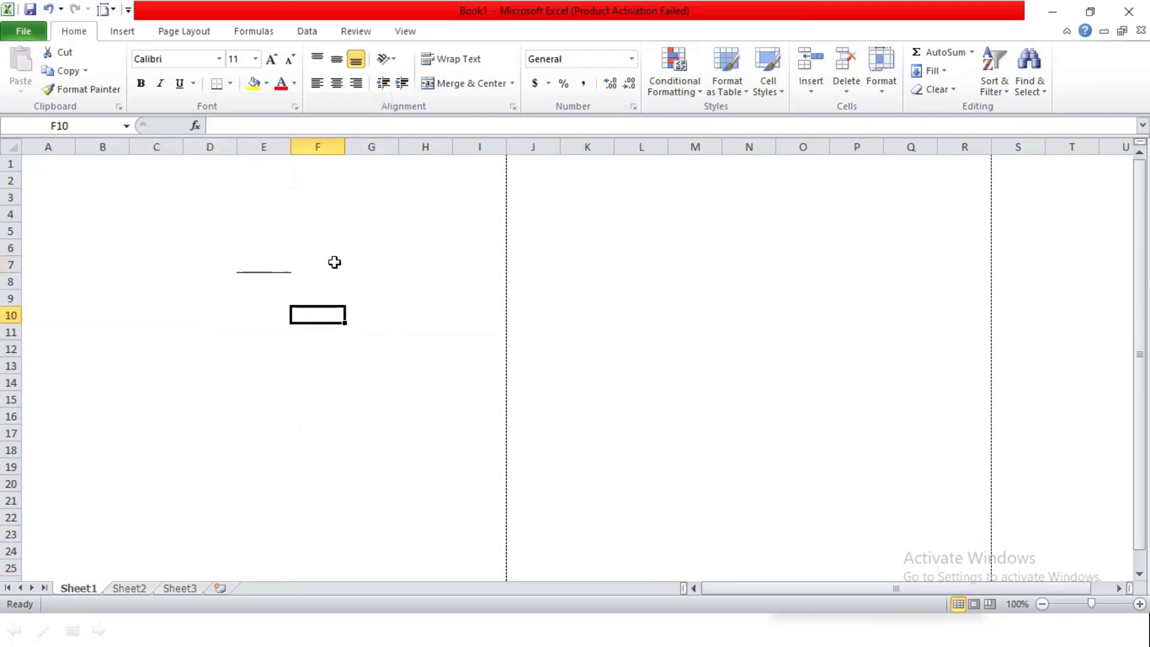
- Apply a top border to cell G7 and move the selection off it
{"action": "key", "text": "Up"}
{"action": "key", "text": "Up"}
{"action": "key", "text": "Up"}
{"action": "key", "text": "Right"}
{"action": "left_click", "coordinate": [231, 84]}
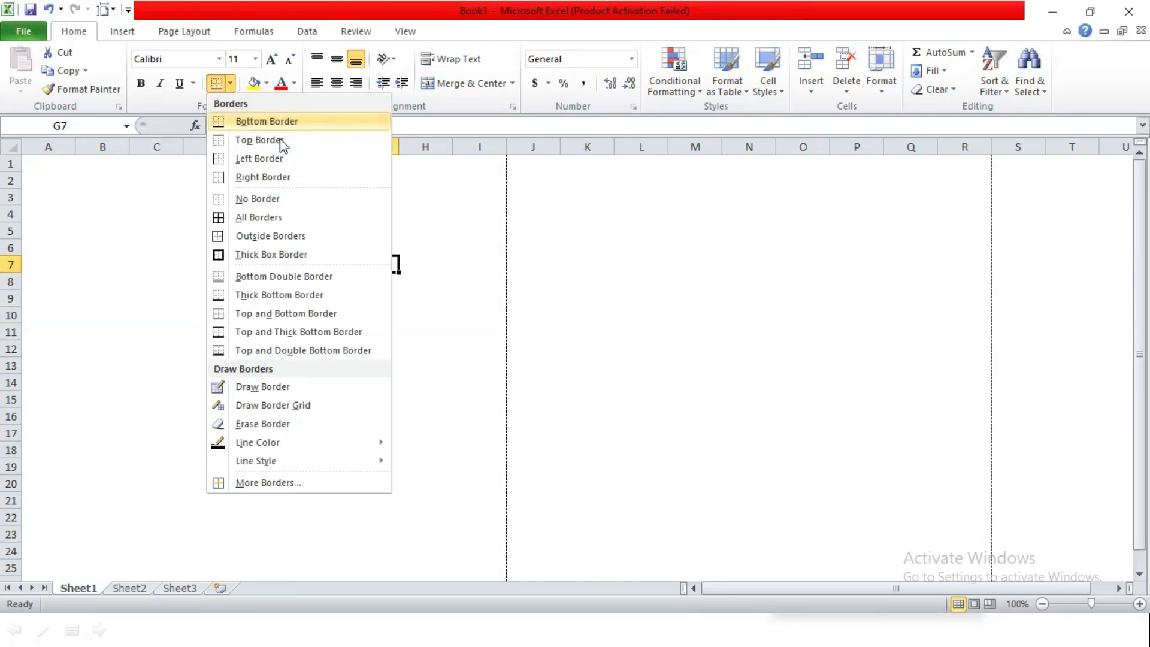
{"action": "left_click", "coordinate": [281, 141]}
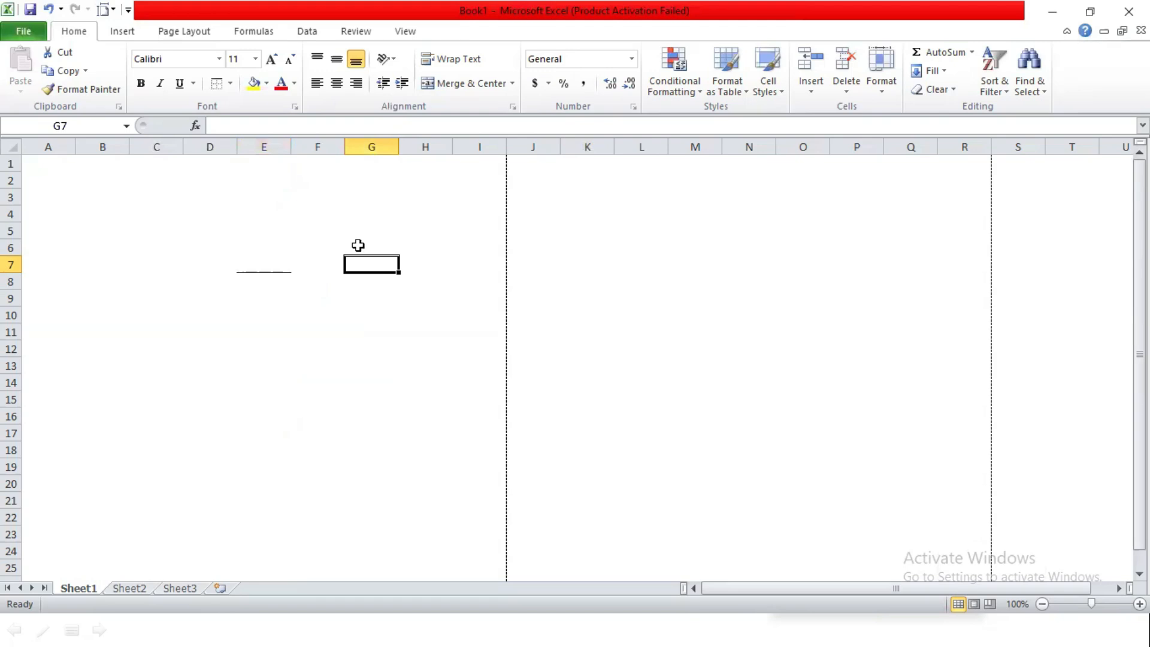
{"action": "left_click", "coordinate": [380, 297]}
- Apply a left border to cell I7
{"action": "left_click", "coordinate": [438, 258]}
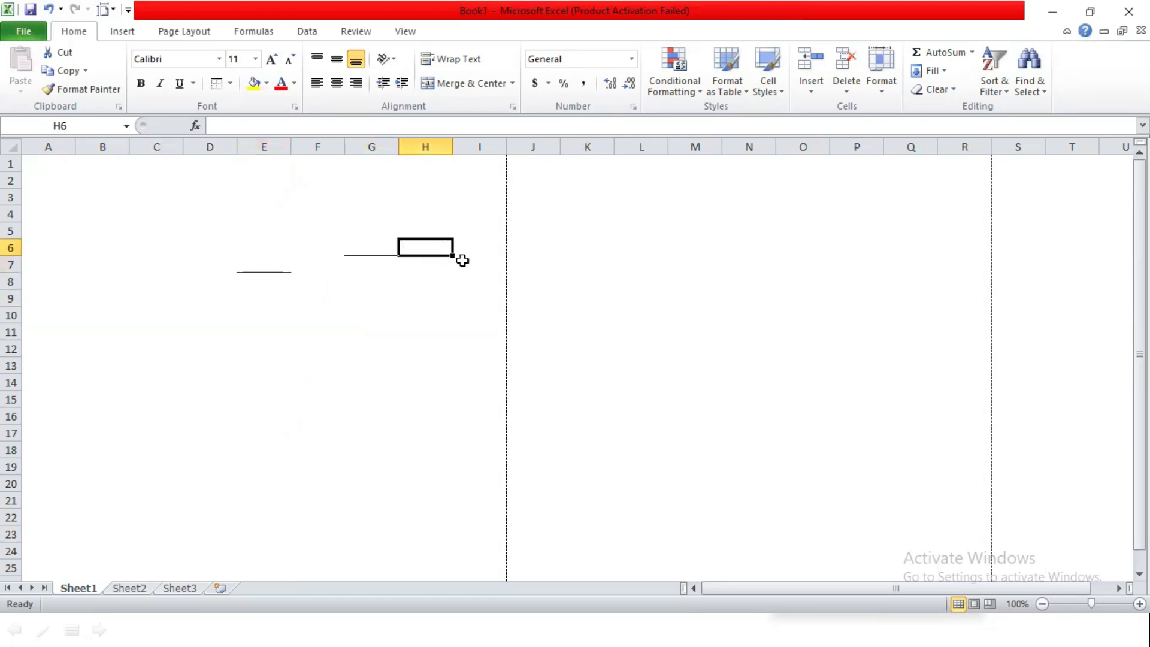
{"action": "left_click", "coordinate": [448, 262]}
{"action": "key", "text": "Right"}
{"action": "left_click", "coordinate": [230, 84]}
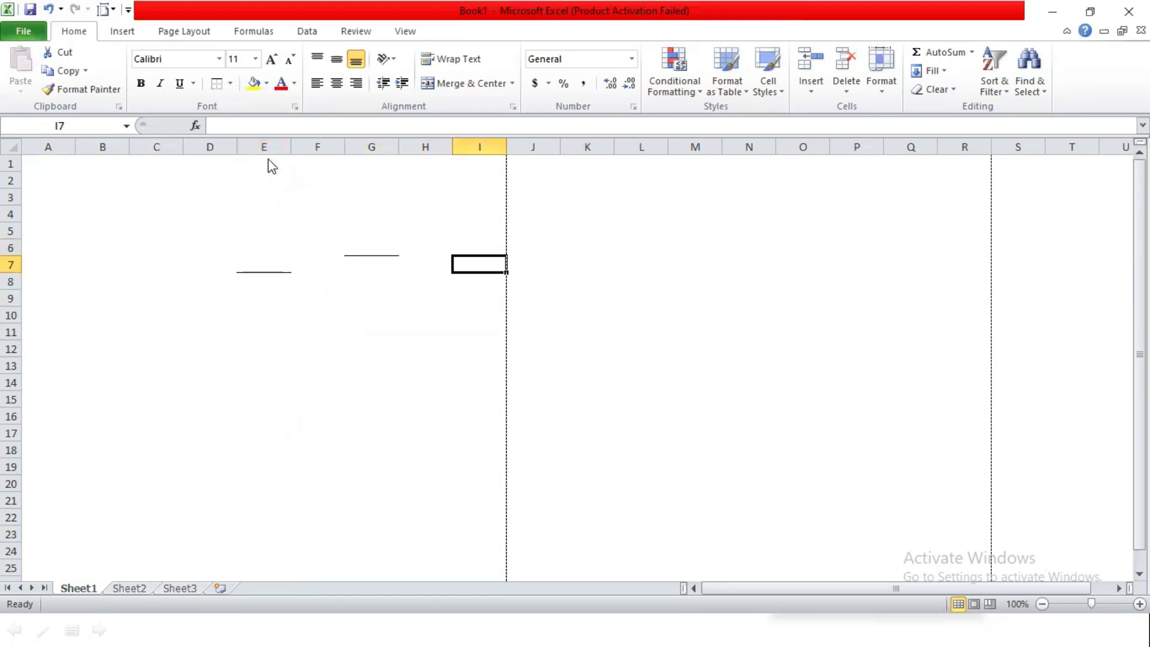
{"action": "left_click", "coordinate": [272, 166]}
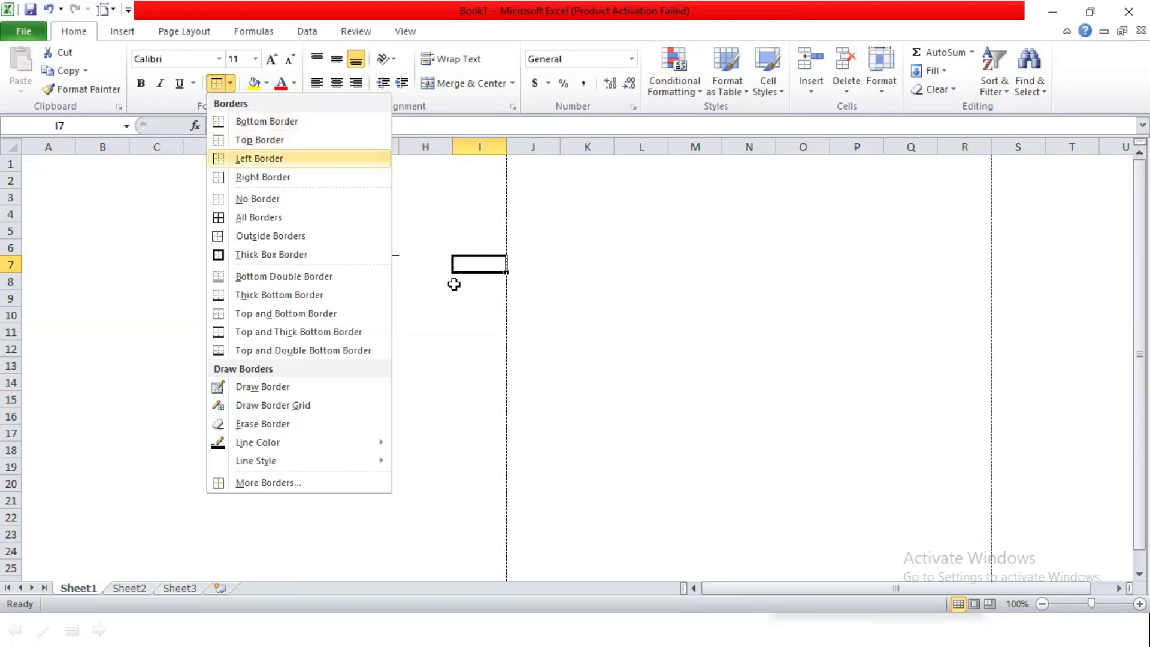
{"action": "left_click", "coordinate": [432, 314]}
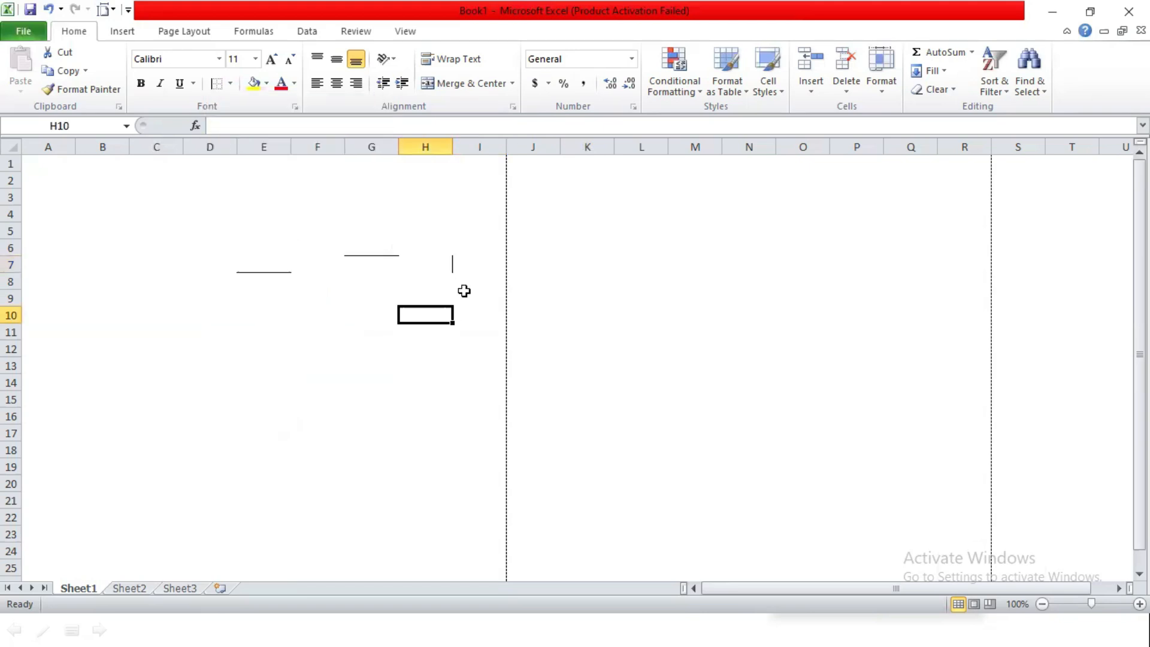
{"action": "left_click", "coordinate": [475, 262]}
- Add a right border to cell E7 and move the selection down to cell E11
{"action": "left_click", "coordinate": [286, 261]}
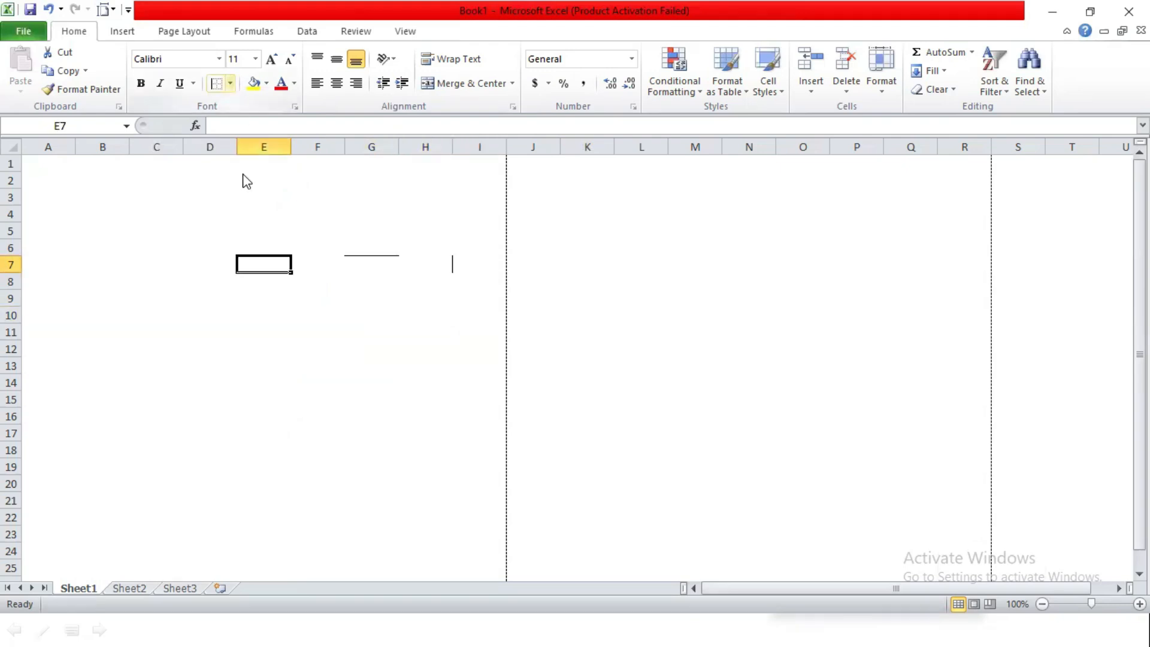
{"action": "left_click", "coordinate": [230, 83]}
{"action": "left_click", "coordinate": [283, 311]}
{"action": "key", "text": "Down"}
{"action": "key", "text": "Down"}
{"action": "key", "text": "Down"}
{"action": "key", "text": "Down"}
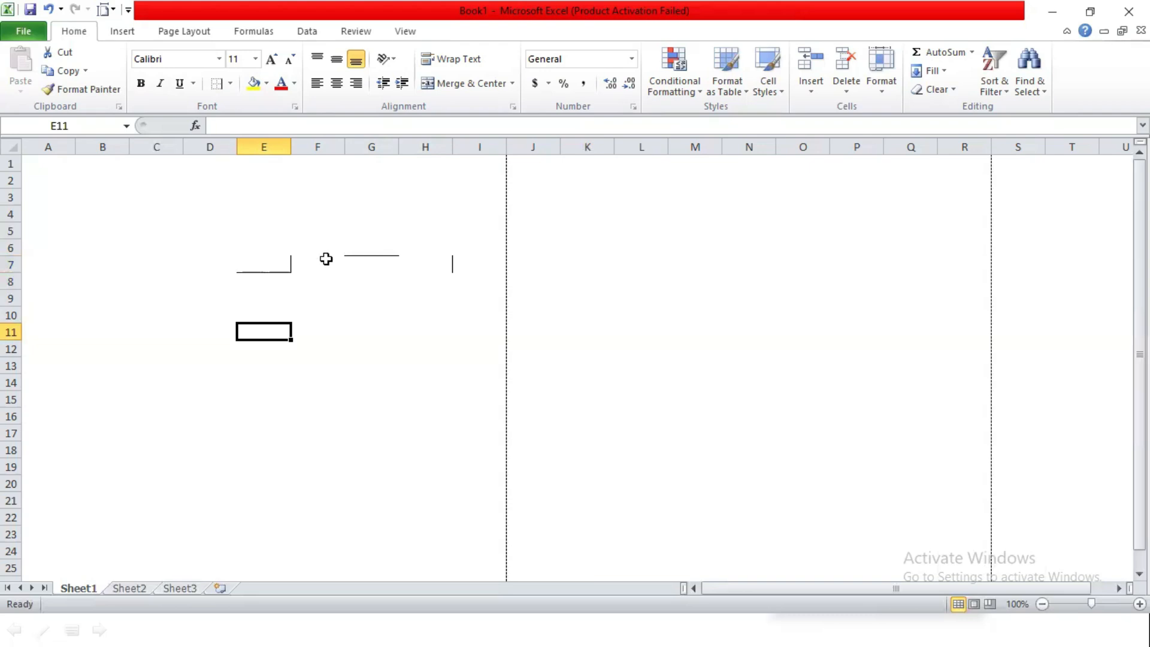
- Apply all borders to cell C12
{"action": "left_click", "coordinate": [231, 84]}
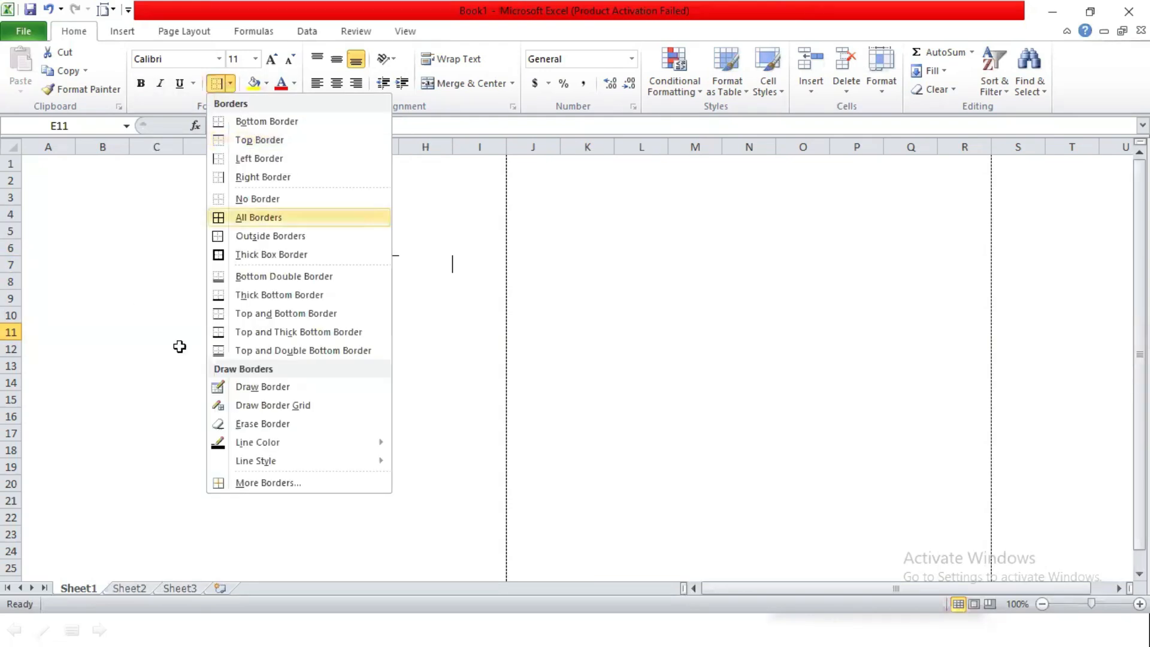
{"action": "left_click", "coordinate": [146, 299]}
{"action": "key", "text": "Down"}
{"action": "key", "text": "Down"}
{"action": "key", "text": "Down"}
{"action": "left_click", "coordinate": [228, 85]}
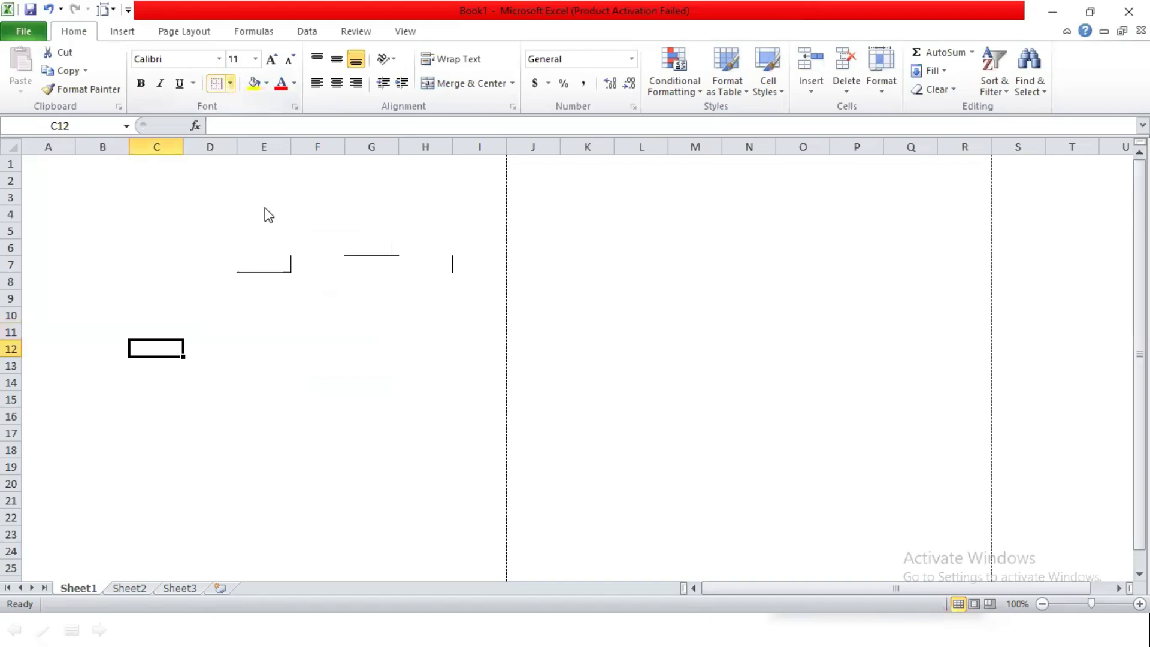
{"action": "left_click", "coordinate": [258, 217]}
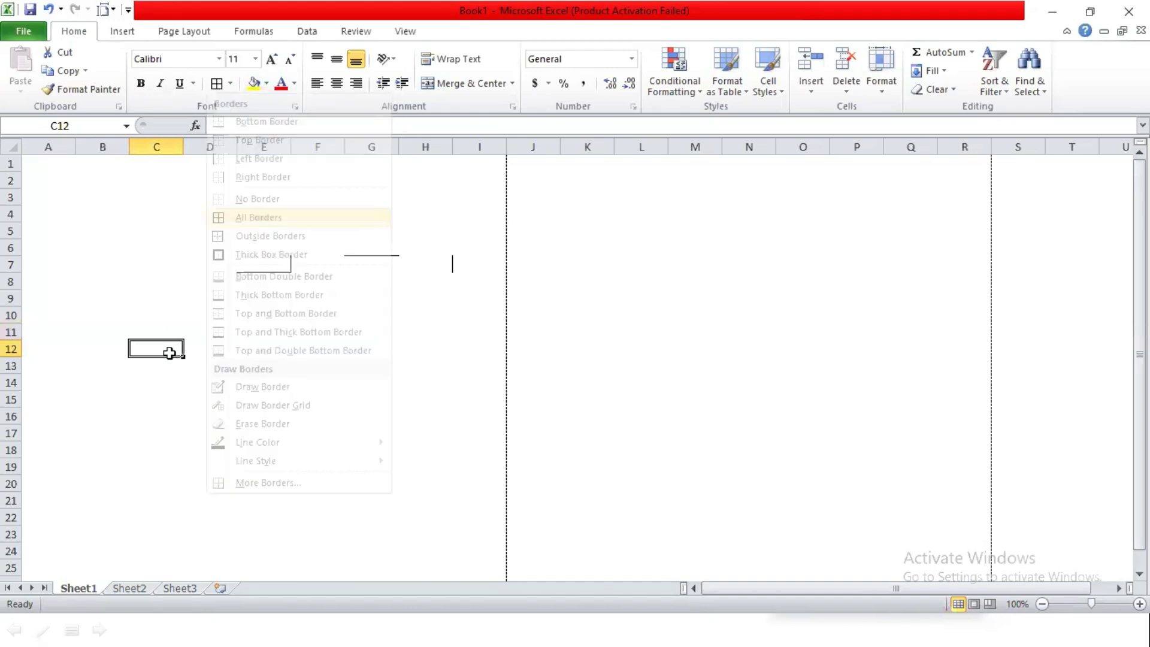
- Apply all borders to the range E10:H16 and move the selection to cell L7
{"action": "left_click", "coordinate": [270, 354]}
{"action": "left_click_drag", "start_coordinate": [288, 313], "coordinate": [336, 369]}
{"action": "left_click_drag", "start_coordinate": [420, 414], "coordinate": [407, 411]}
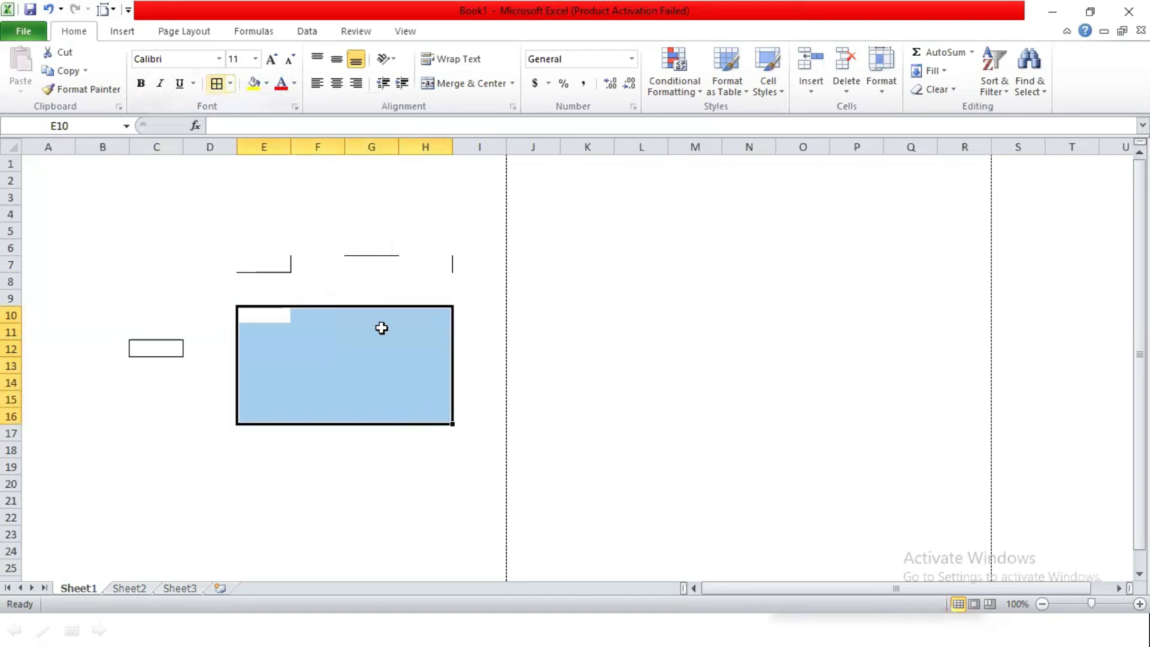
{"action": "left_click", "coordinate": [646, 267]}
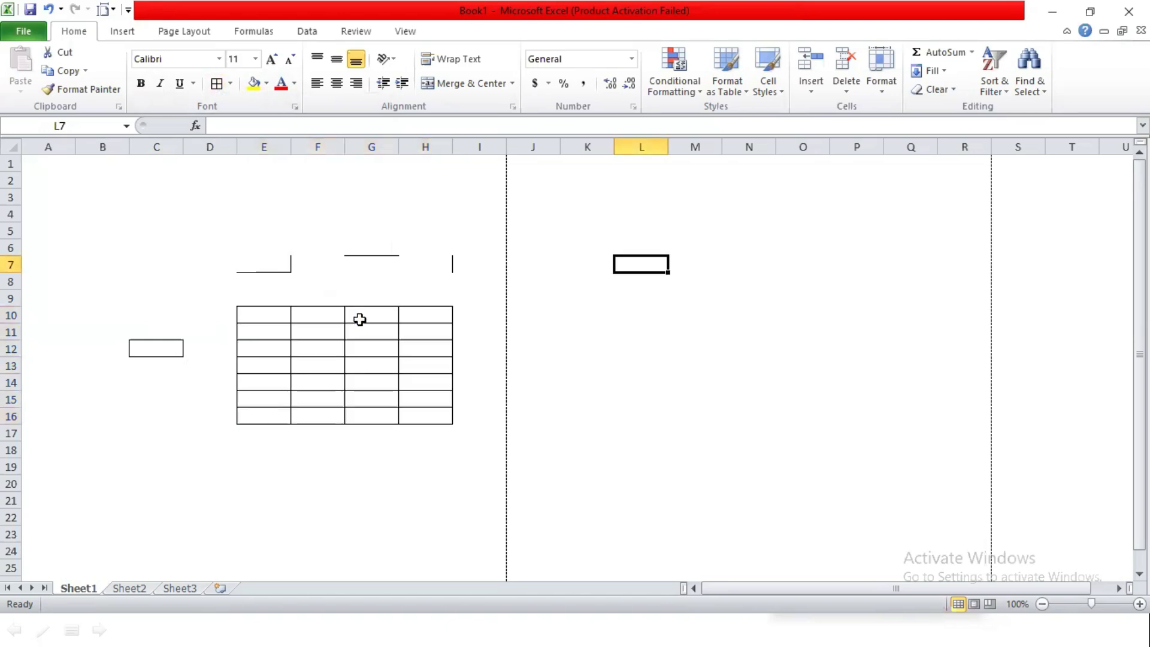
- Open the list of border types for cell B4
{"action": "left_click", "coordinate": [105, 214]}
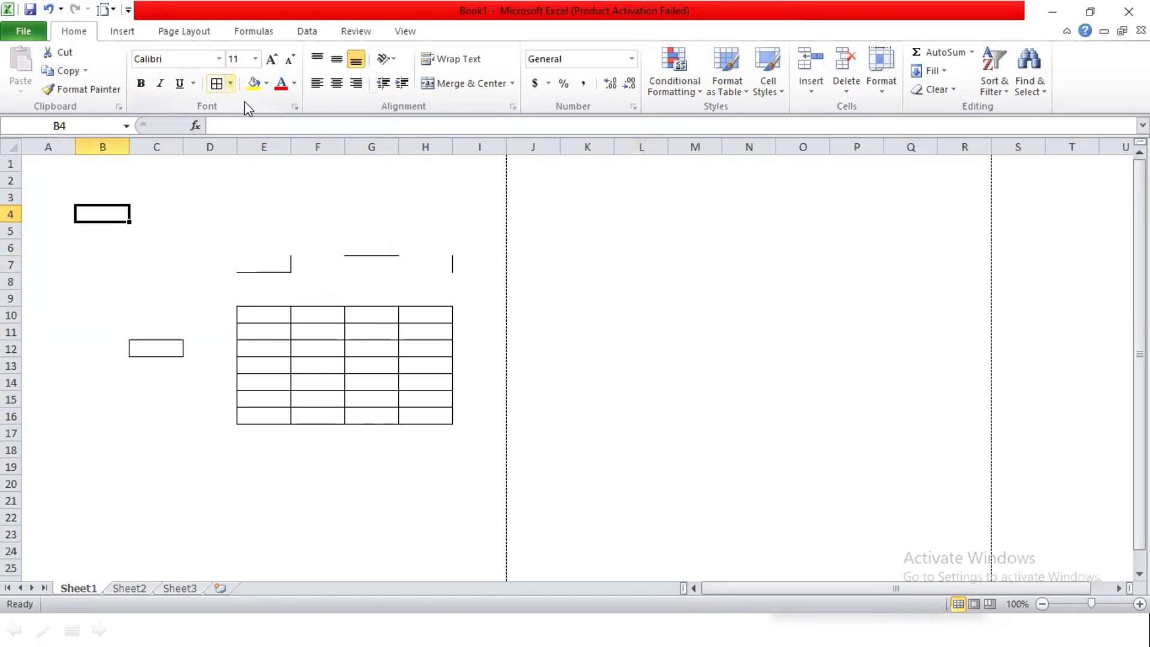
{"action": "left_click", "coordinate": [231, 84]}
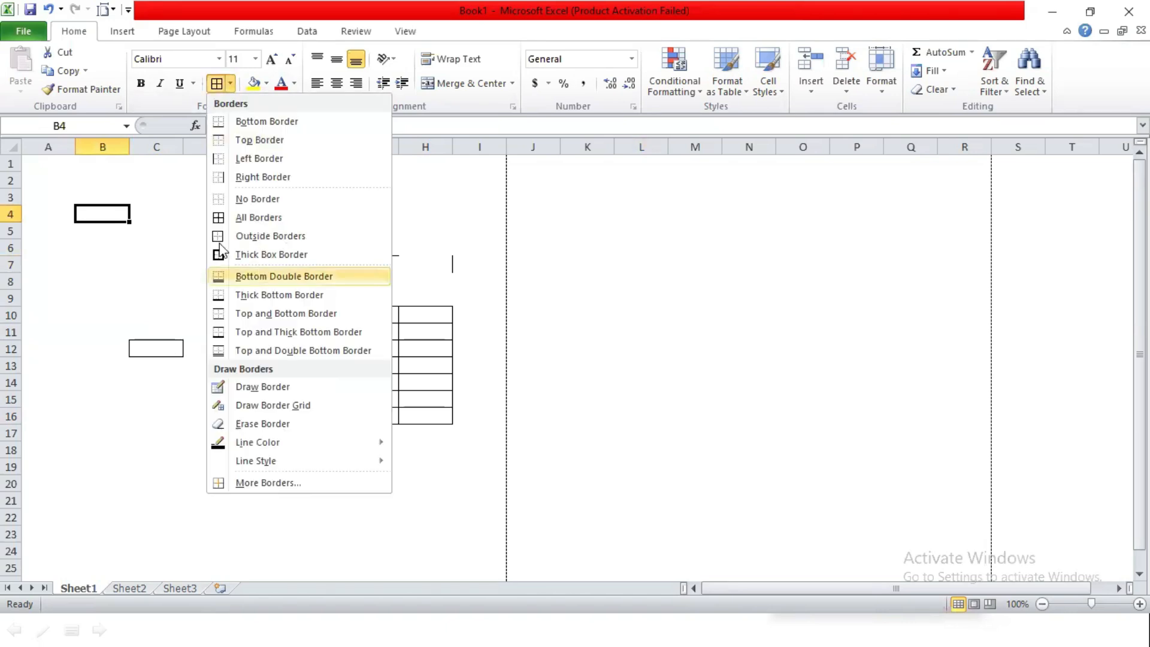
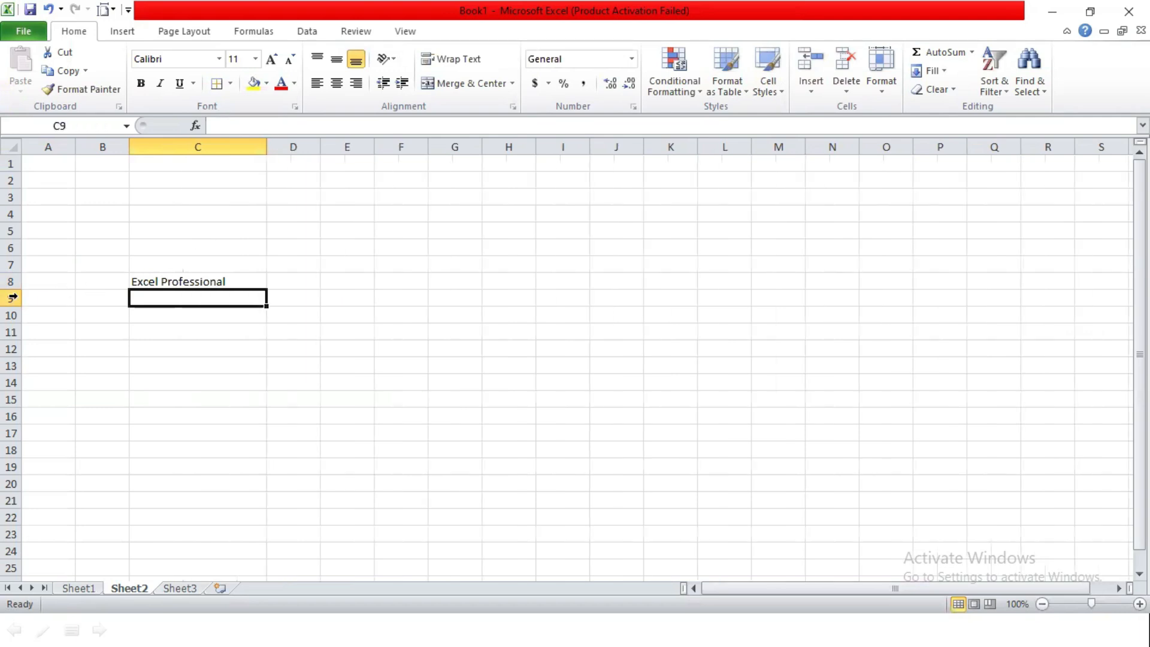
- Make the "Excel Professional" text in C8 bold and set its font to Candara at size 20
{"action": "left_click", "coordinate": [147, 277]}
{"action": "left_click", "coordinate": [138, 85]}
{"action": "left_click", "coordinate": [175, 58]}
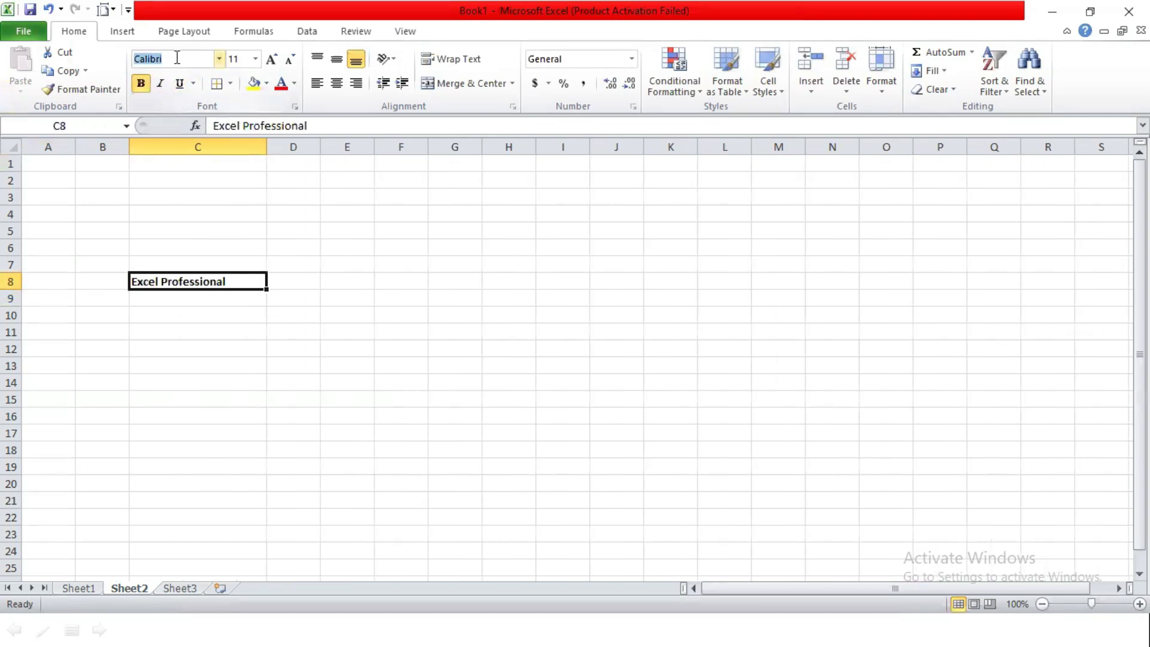
{"action": "type", "text": "Candara"}
{"action": "key", "text": "Return"}
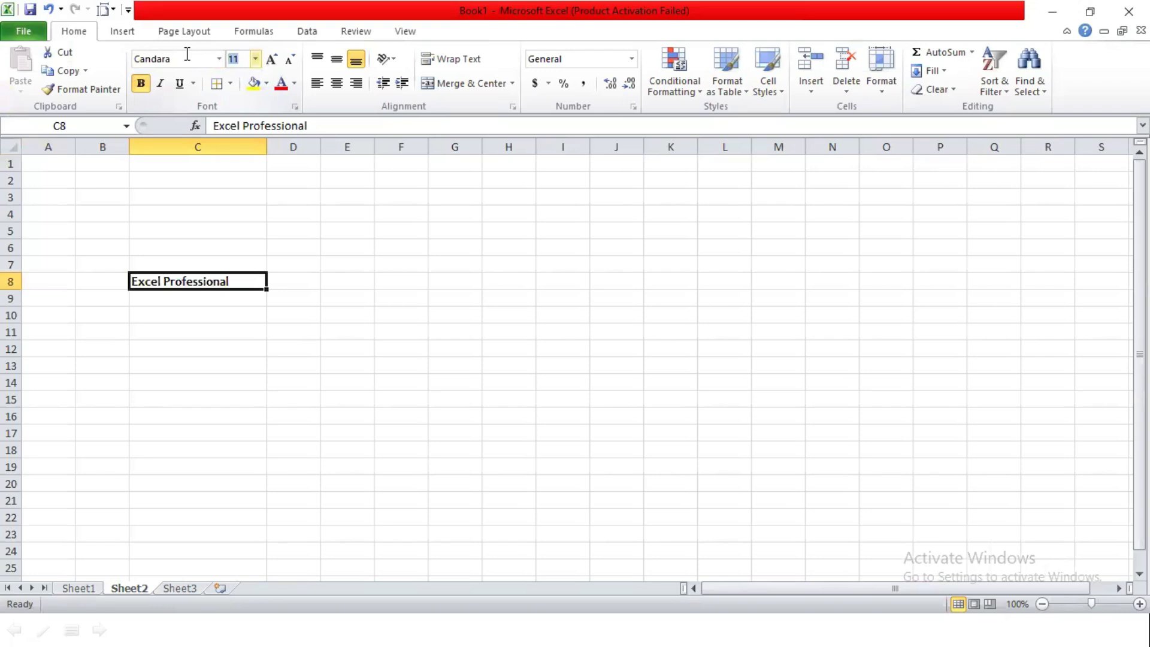
{"action": "type", "text": "20"}
{"action": "key", "text": "Return"}
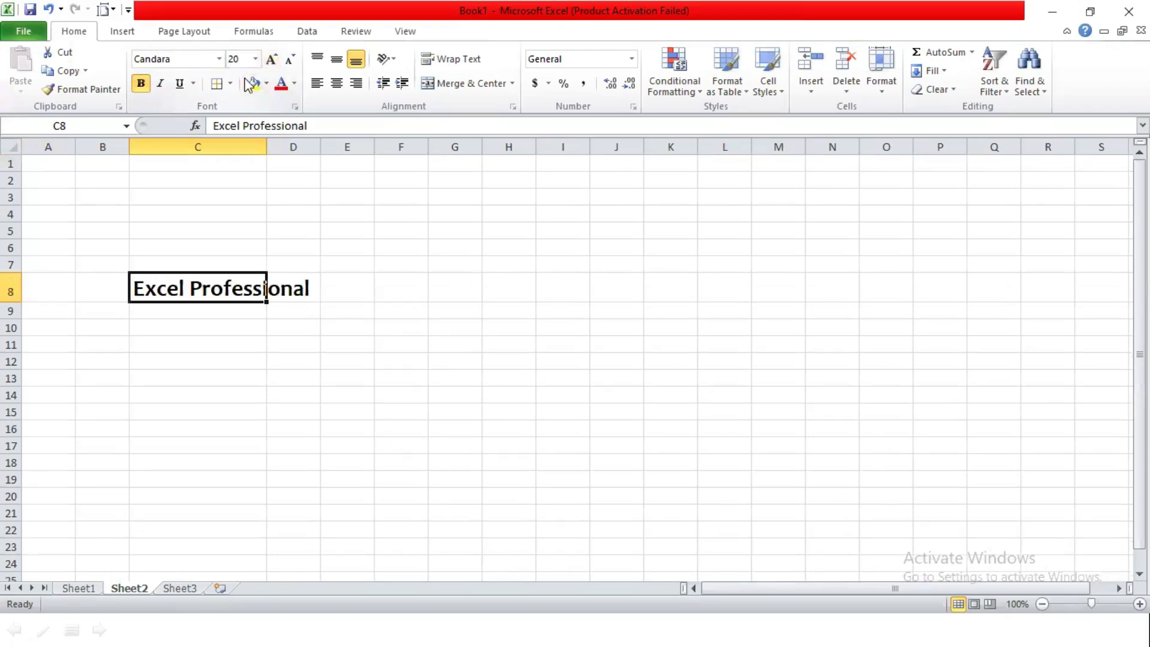
- Make the text in cell C8 italic and give it a double underline
{"action": "left_click", "coordinate": [163, 86]}
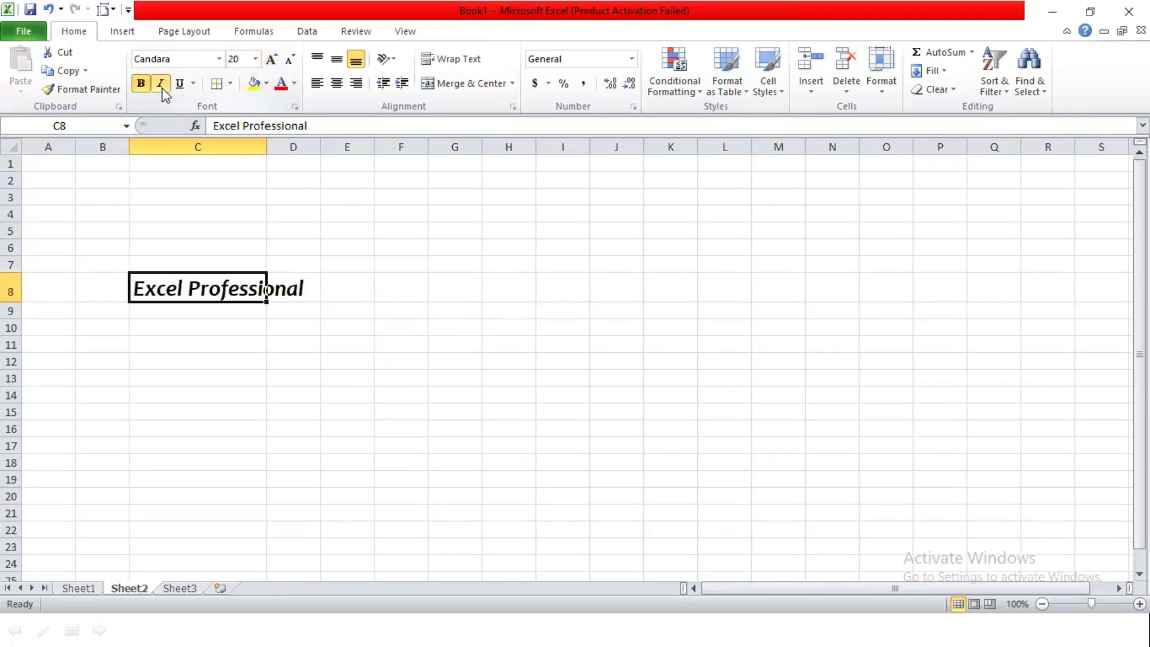
{"action": "left_click", "coordinate": [195, 86]}
{"action": "left_click", "coordinate": [200, 125]}
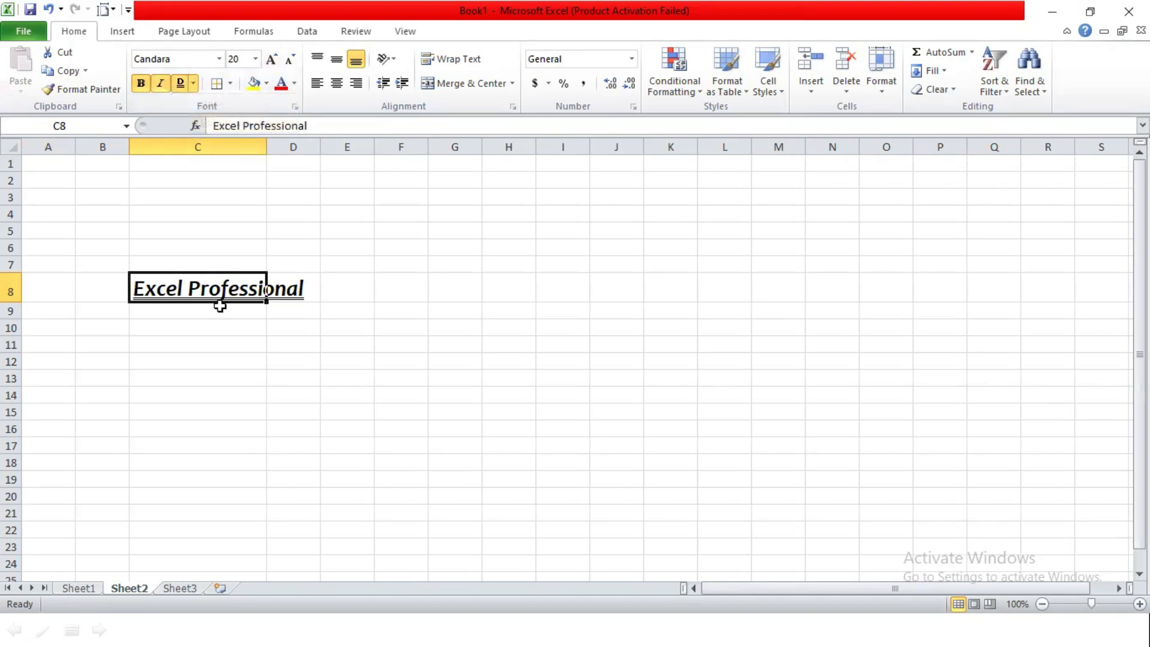
- Add a thick dark orange outline border around cell C8 through the detailed border settings
{"action": "left_click", "coordinate": [232, 85]}
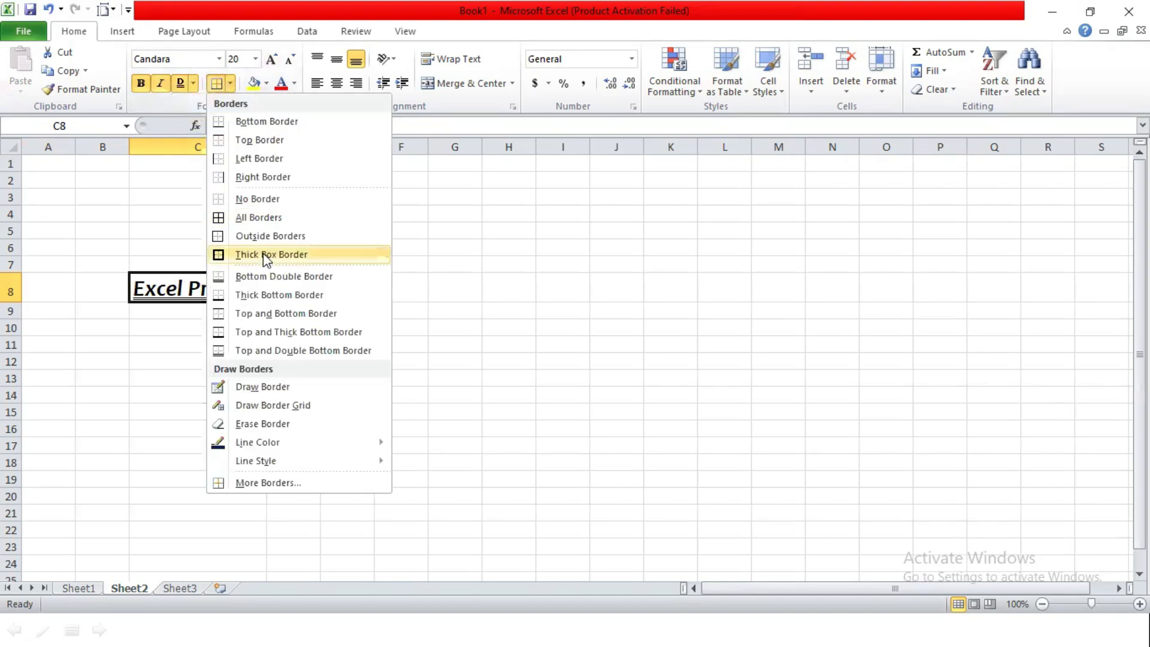
{"action": "left_click", "coordinate": [266, 483]}
{"action": "left_click", "coordinate": [311, 277]}
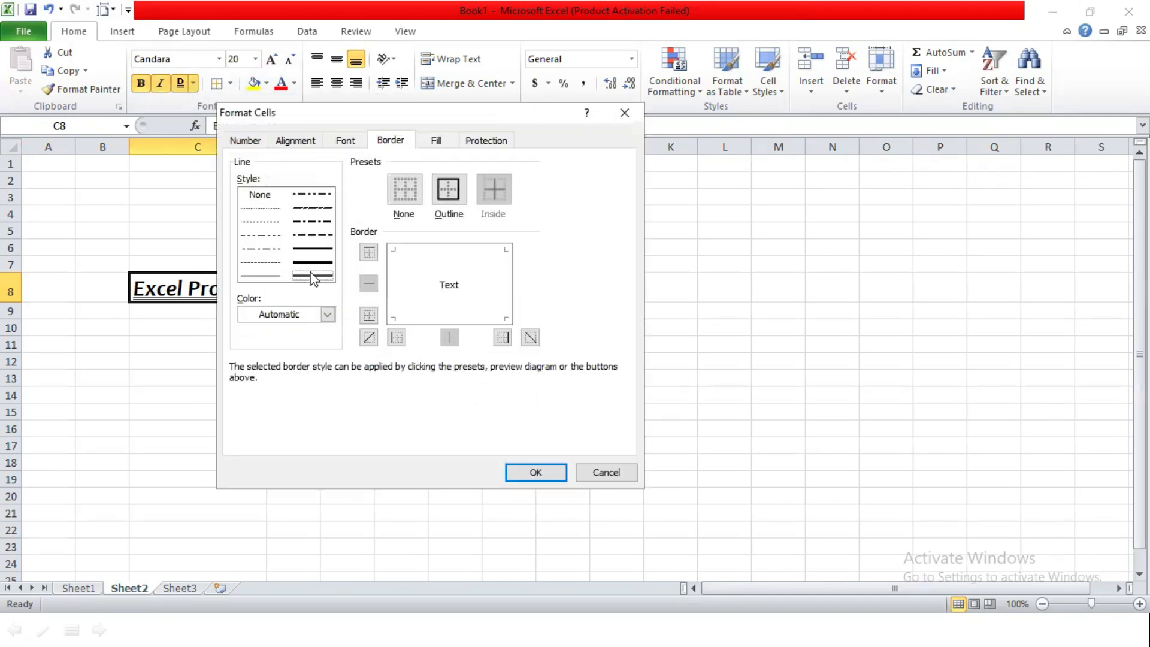
{"action": "left_click", "coordinate": [312, 261]}
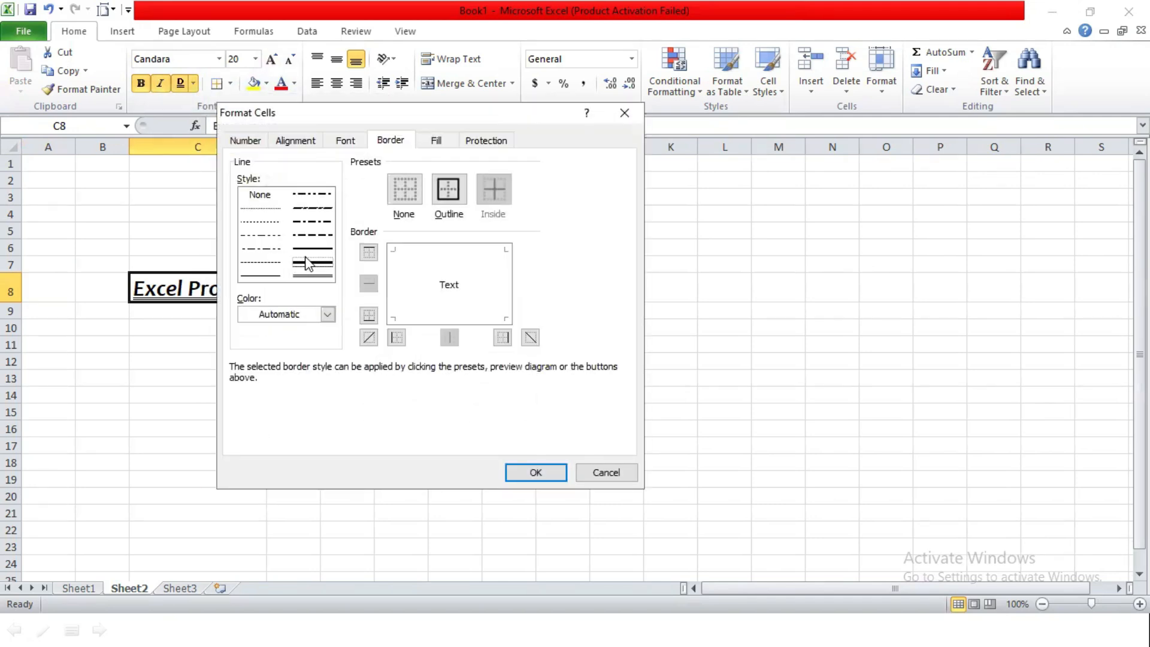
{"action": "left_click", "coordinate": [298, 315]}
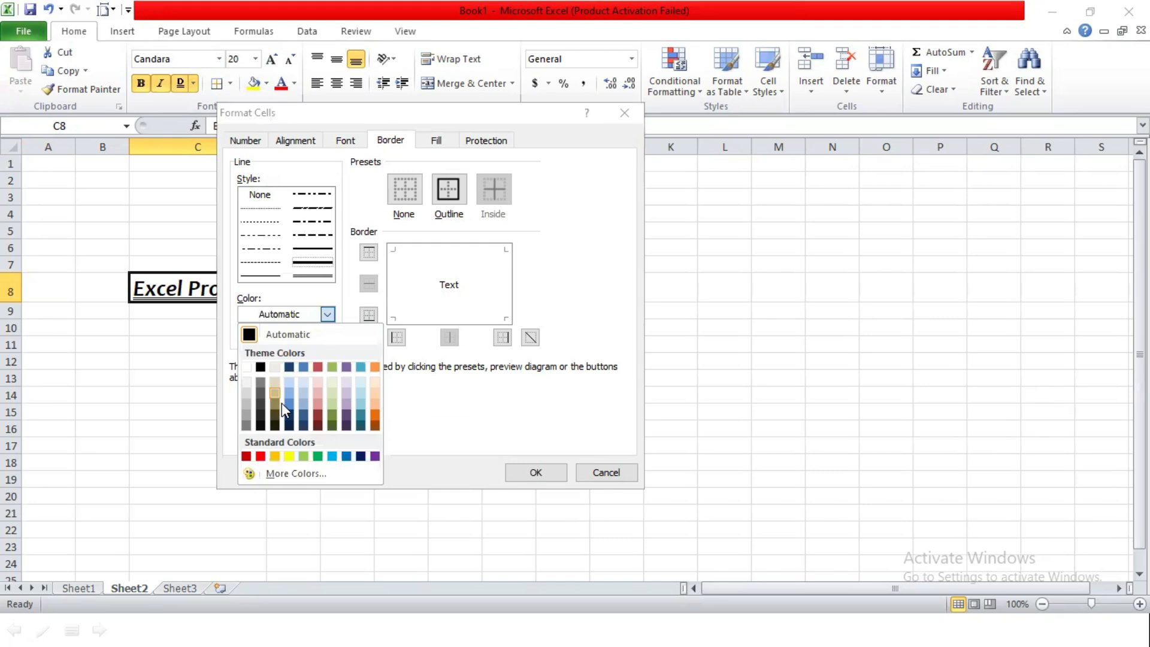
{"action": "left_click", "coordinate": [374, 413]}
{"action": "left_click", "coordinate": [448, 189]}
{"action": "left_click", "coordinate": [541, 473]}
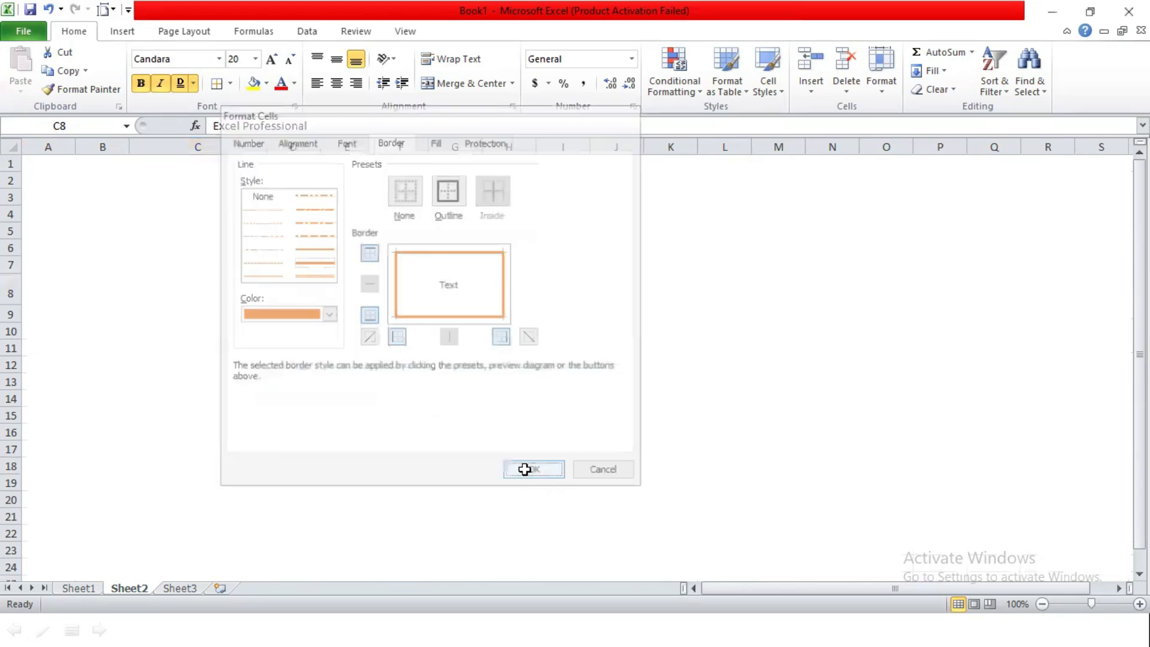
- Move the selection off C8 and autofit the width of column C to its text
{"action": "left_click", "coordinate": [352, 413]}
{"action": "double_click", "coordinate": [267, 144]}
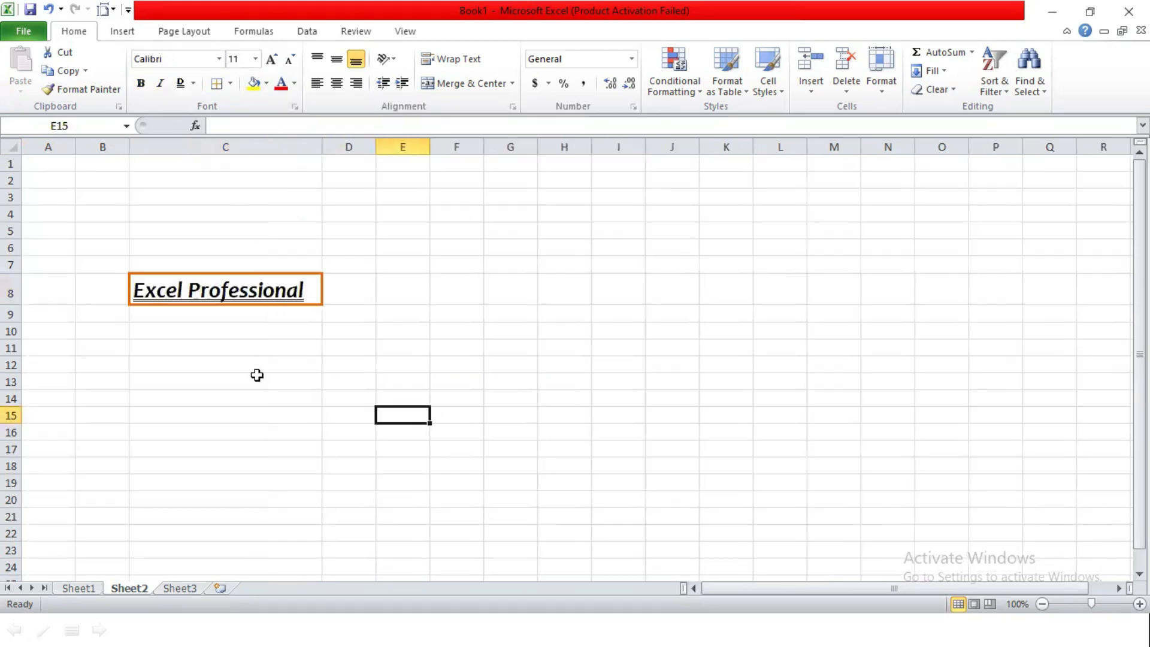
{"action": "left_click", "coordinate": [254, 381]}
- Set the font colour of C8 to dark blue and its fill to light orange
{"action": "left_click", "coordinate": [200, 290]}
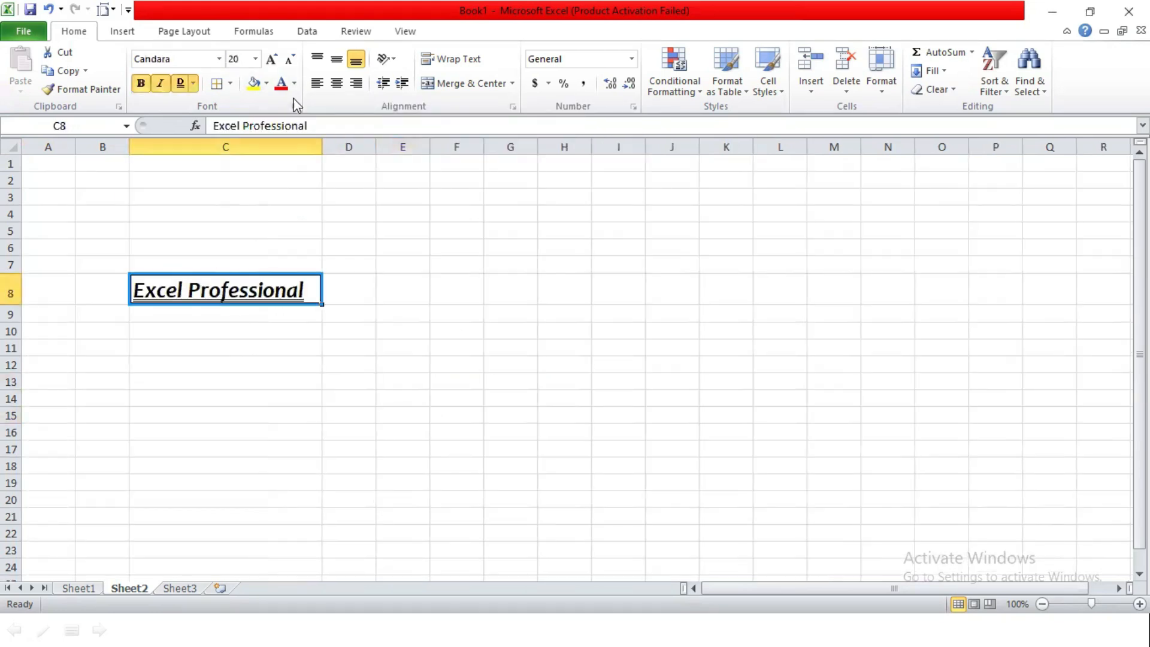
{"action": "left_click", "coordinate": [294, 83]}
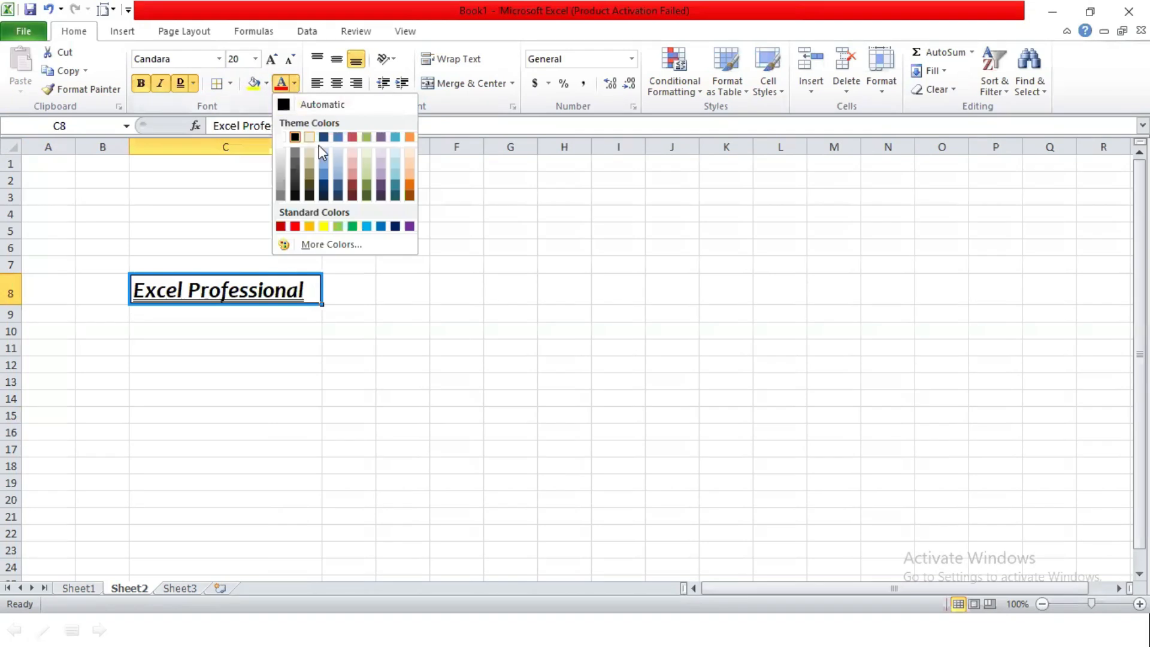
{"action": "left_click", "coordinate": [395, 226]}
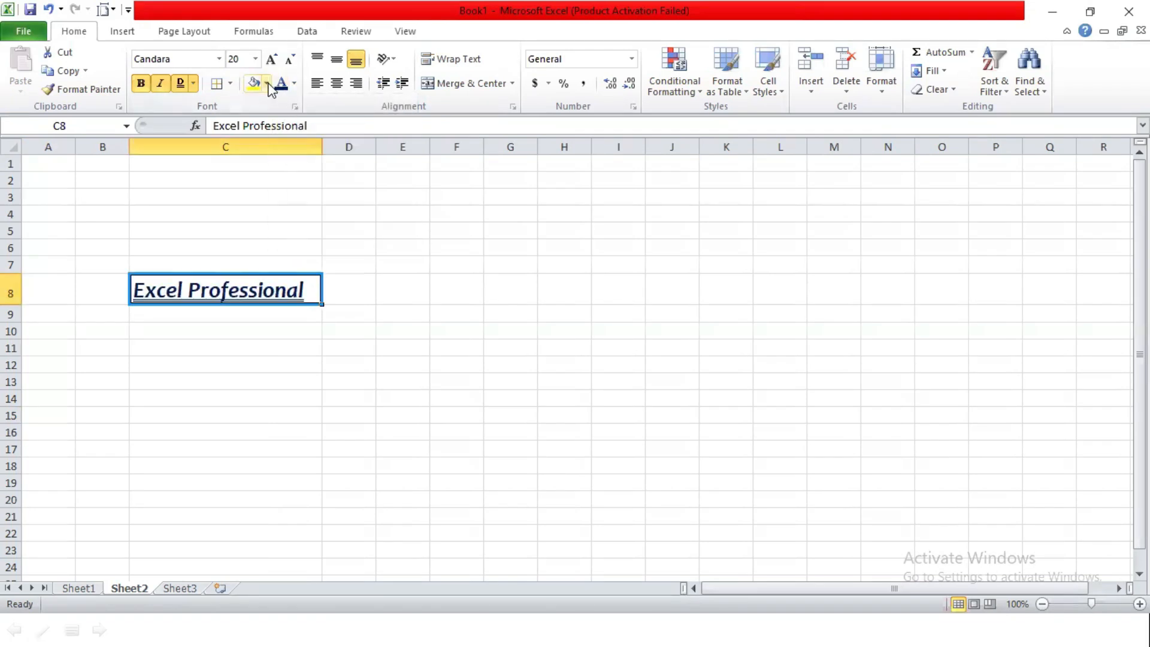
{"action": "left_click", "coordinate": [267, 84]}
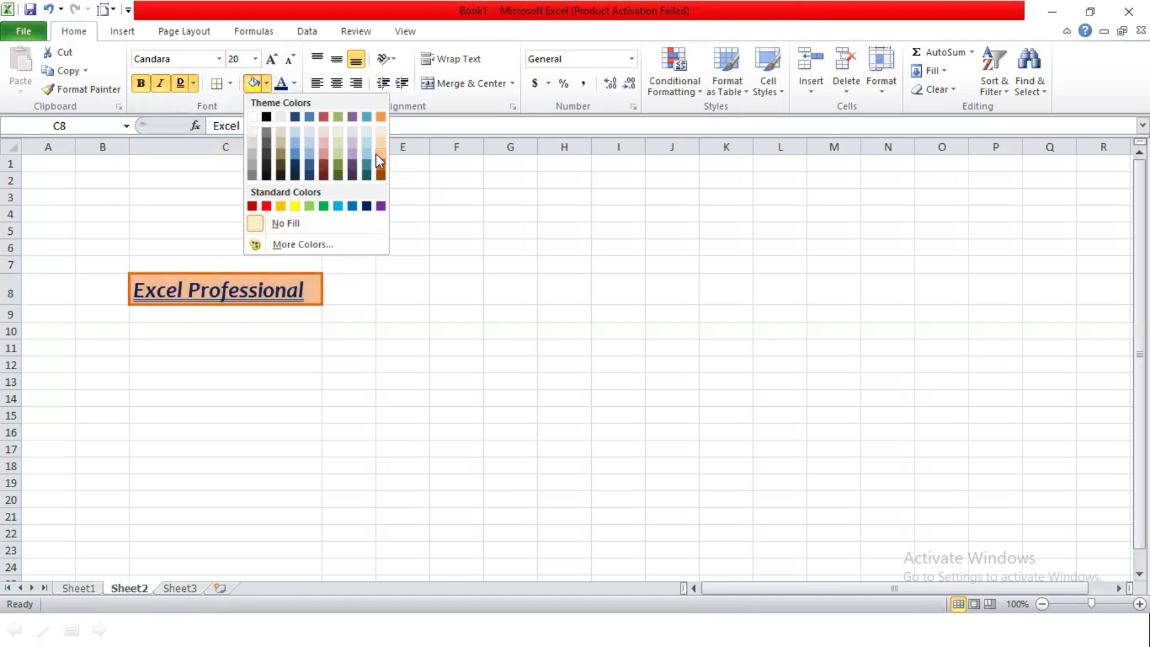
{"action": "left_click", "coordinate": [351, 345]}
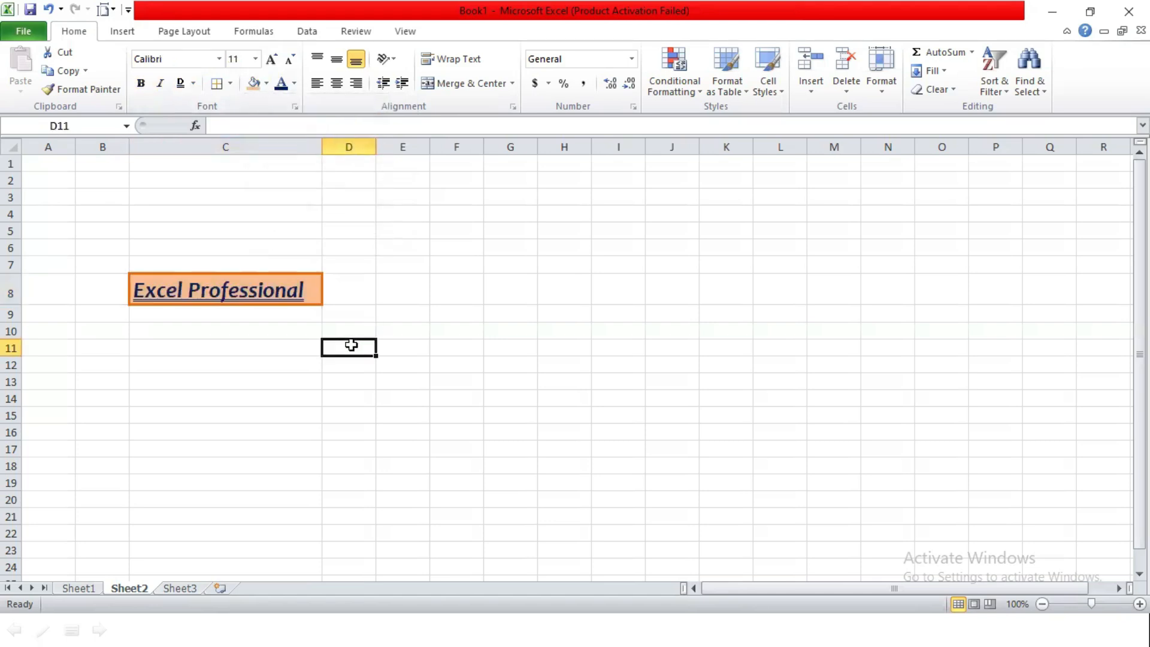
- Enter April-25 in cell F8
{"action": "left_click", "coordinate": [222, 291]}
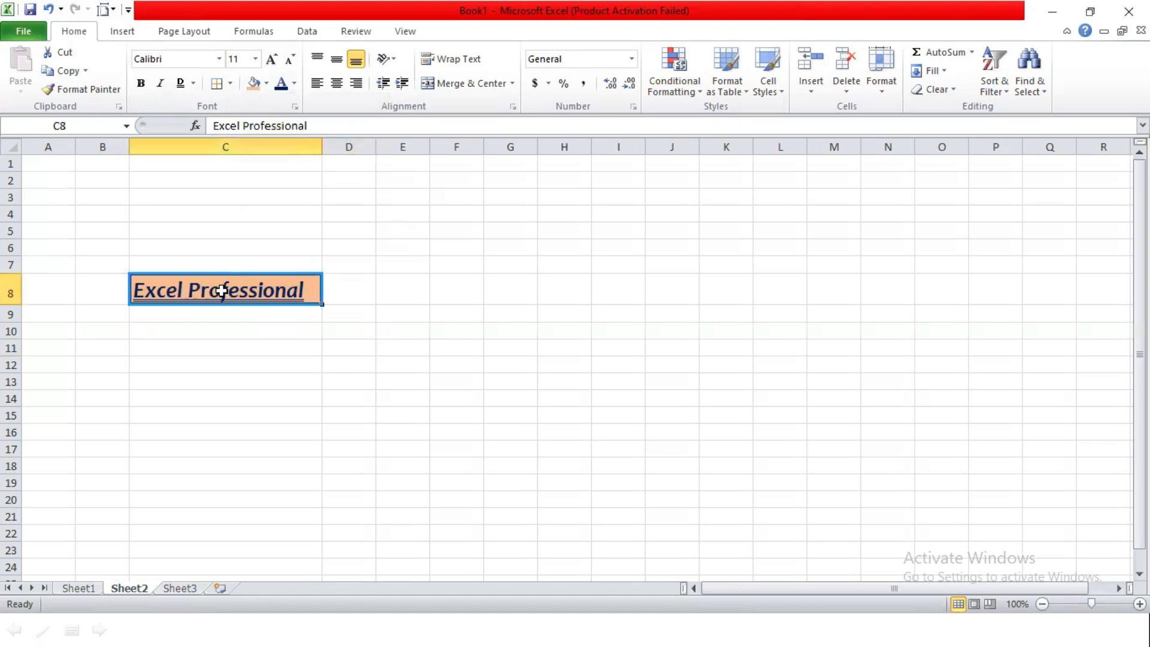
{"action": "left_click", "coordinate": [454, 277]}
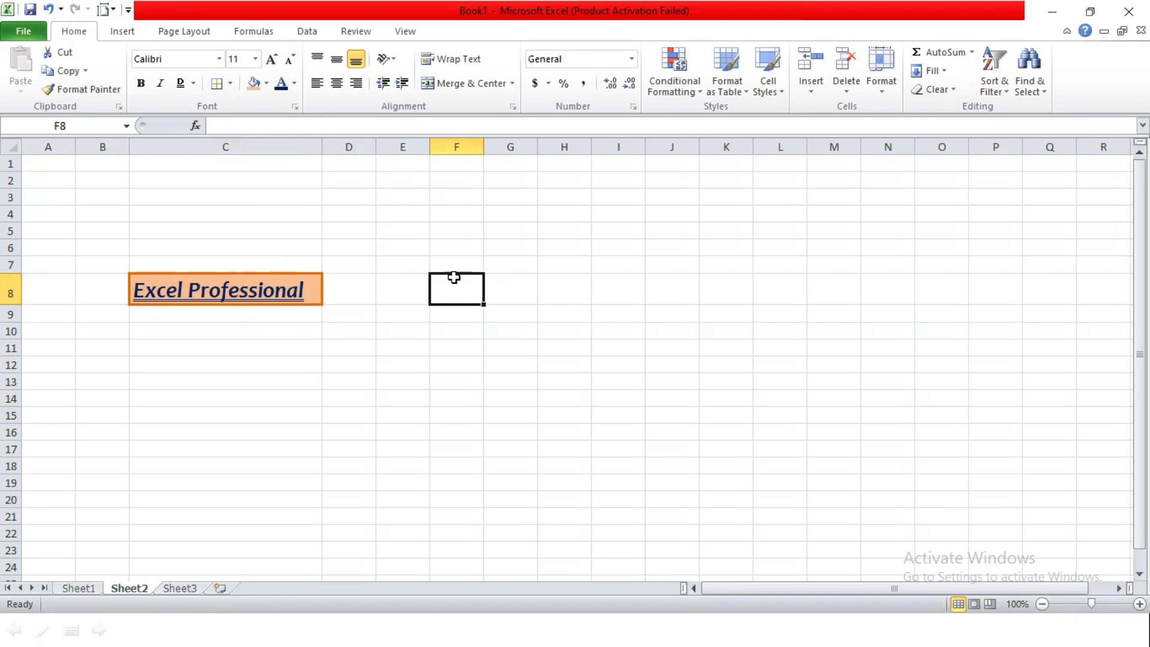
{"action": "type", "text": "April"}
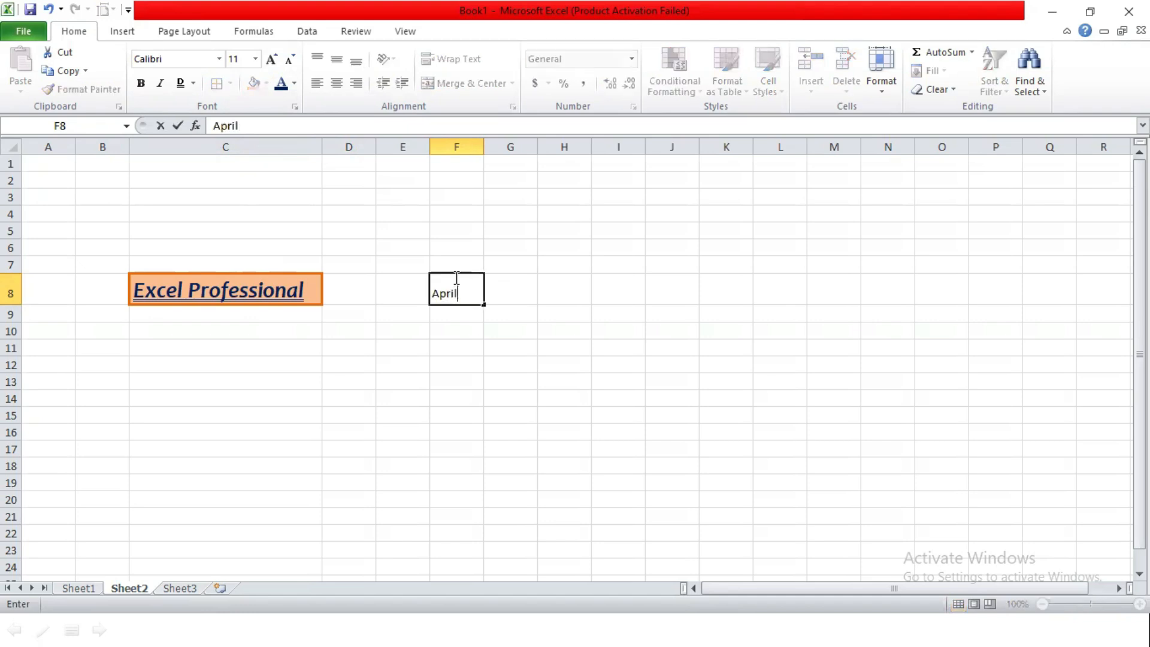
{"action": "type", "text": "-25"}
{"action": "key", "text": "Return"}
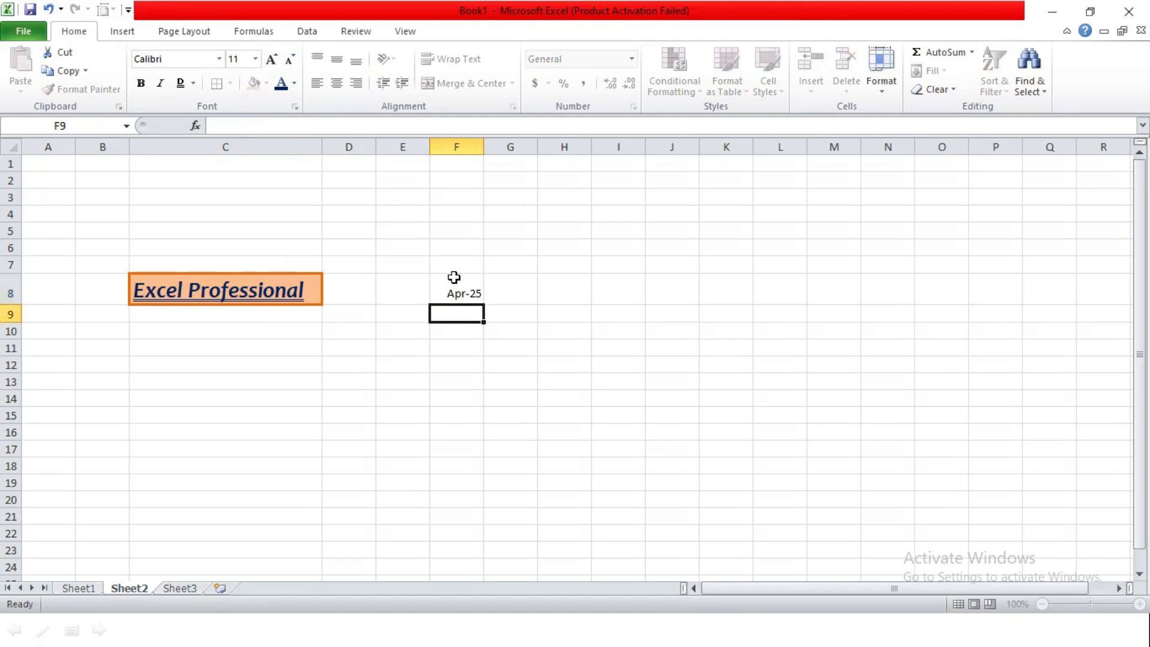
- Make the date in cell F8 bold and italic
{"action": "left_click", "coordinate": [454, 294]}
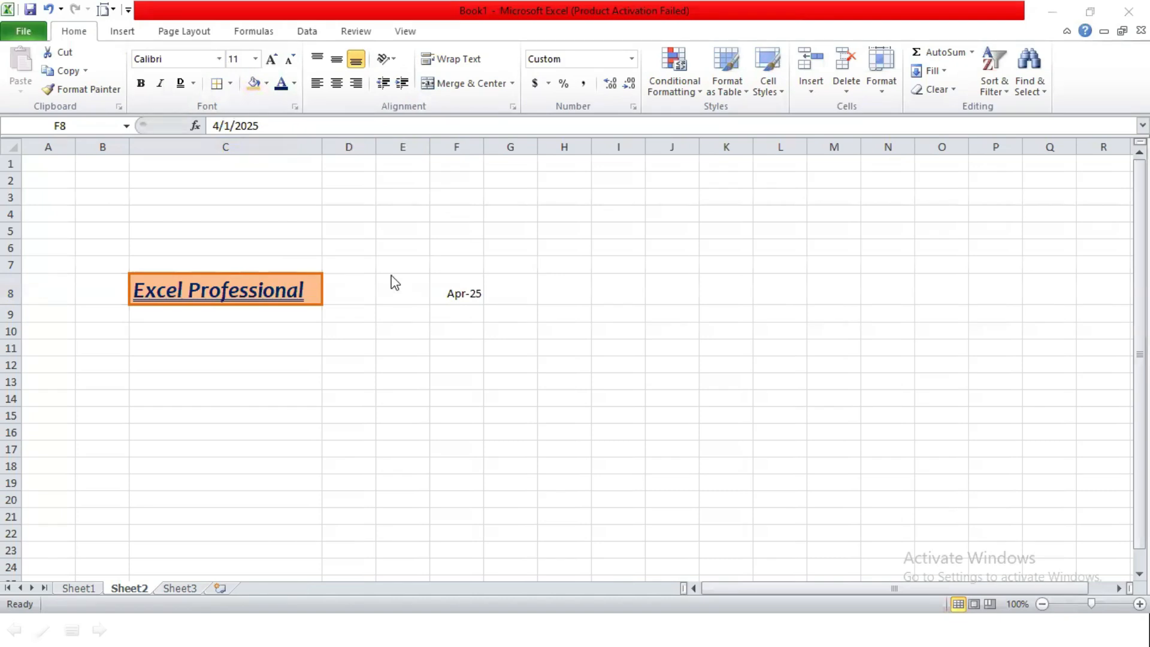
{"action": "left_click", "coordinate": [449, 300]}
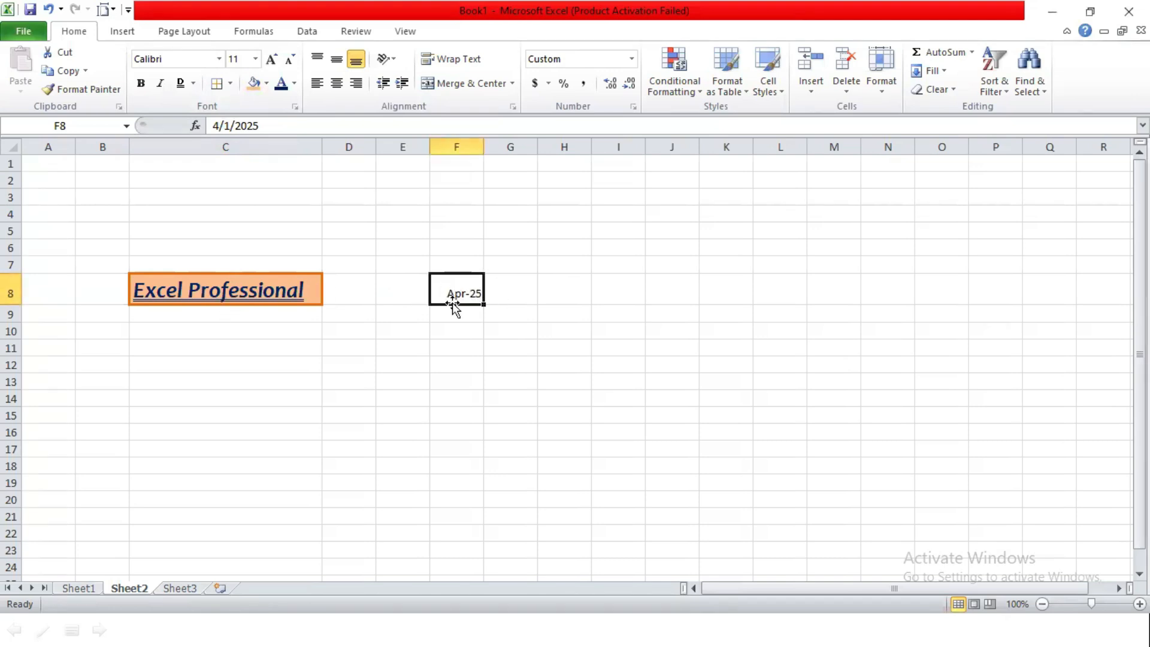
{"action": "left_click", "coordinate": [210, 295]}
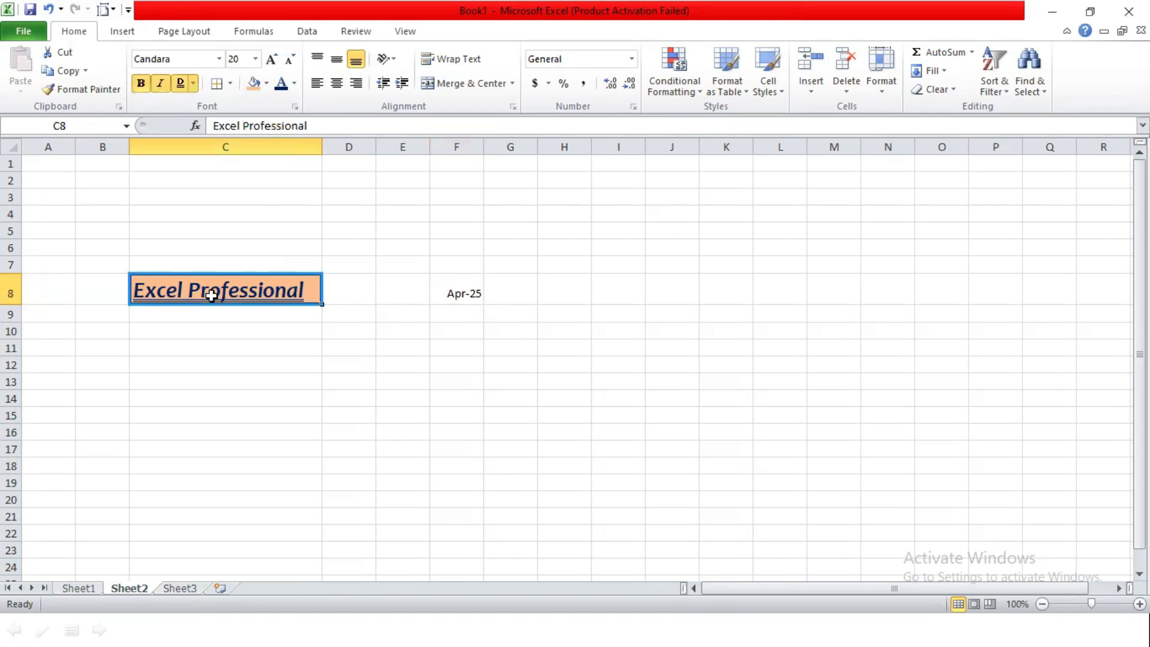
{"action": "left_click", "coordinate": [456, 296]}
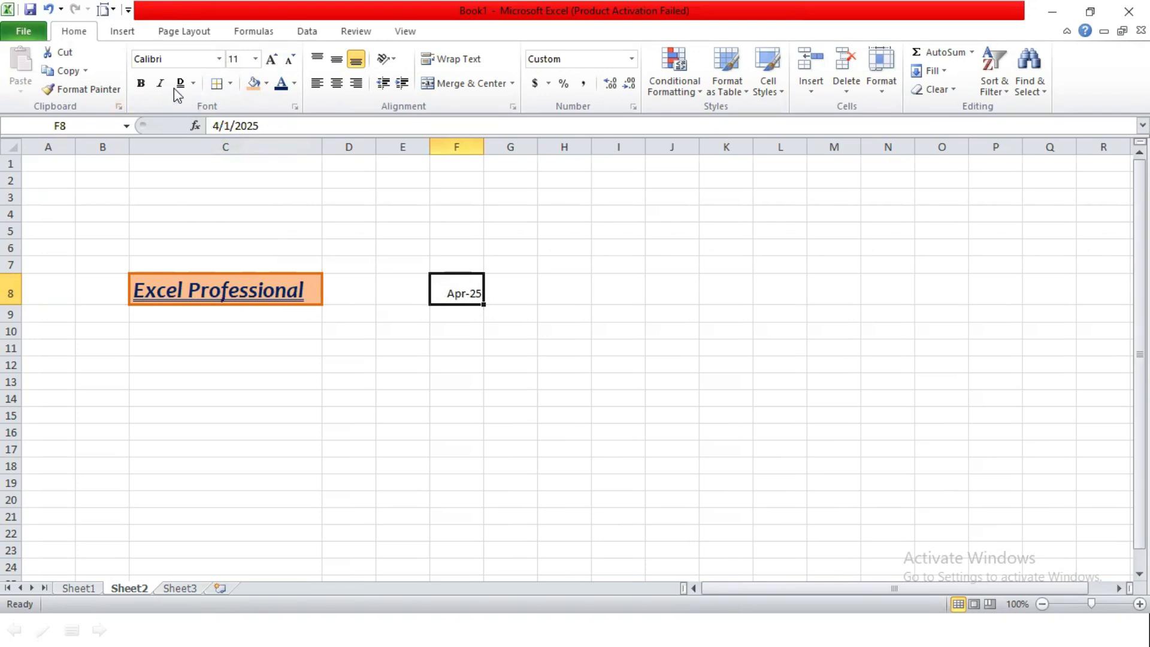
{"action": "left_click", "coordinate": [141, 84]}
{"action": "left_click", "coordinate": [159, 84]}
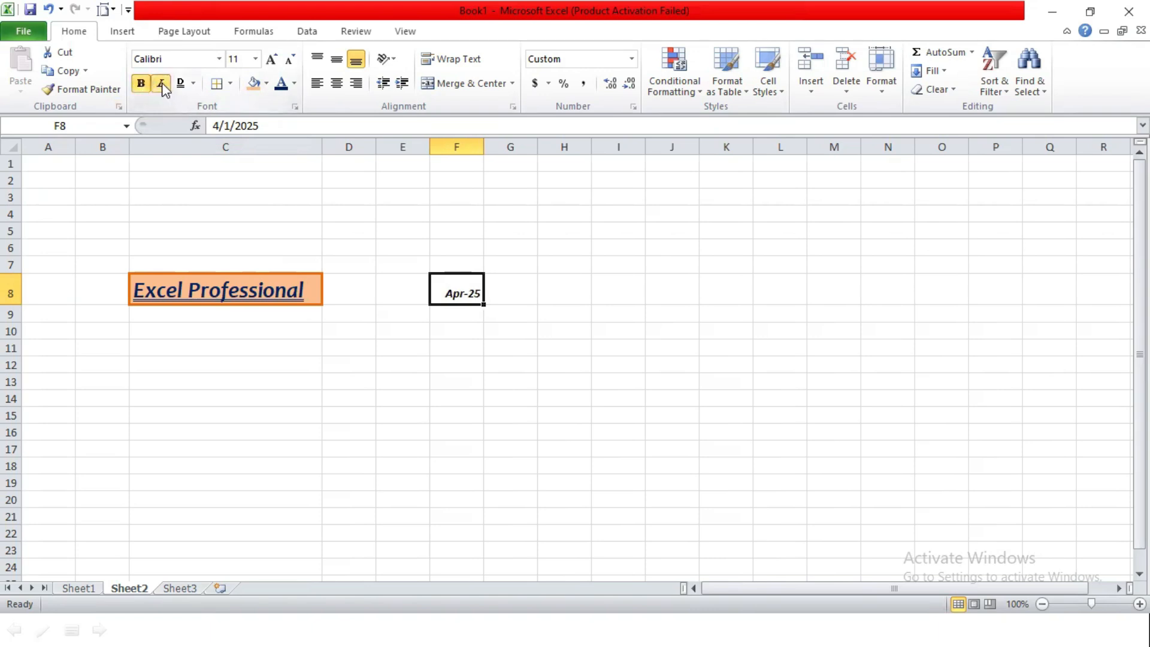
- Apply a thick black outline border to cell F8 and pick light orange as the line colour in Format Cells
{"action": "left_click", "coordinate": [232, 86]}
{"action": "left_click", "coordinate": [261, 476]}
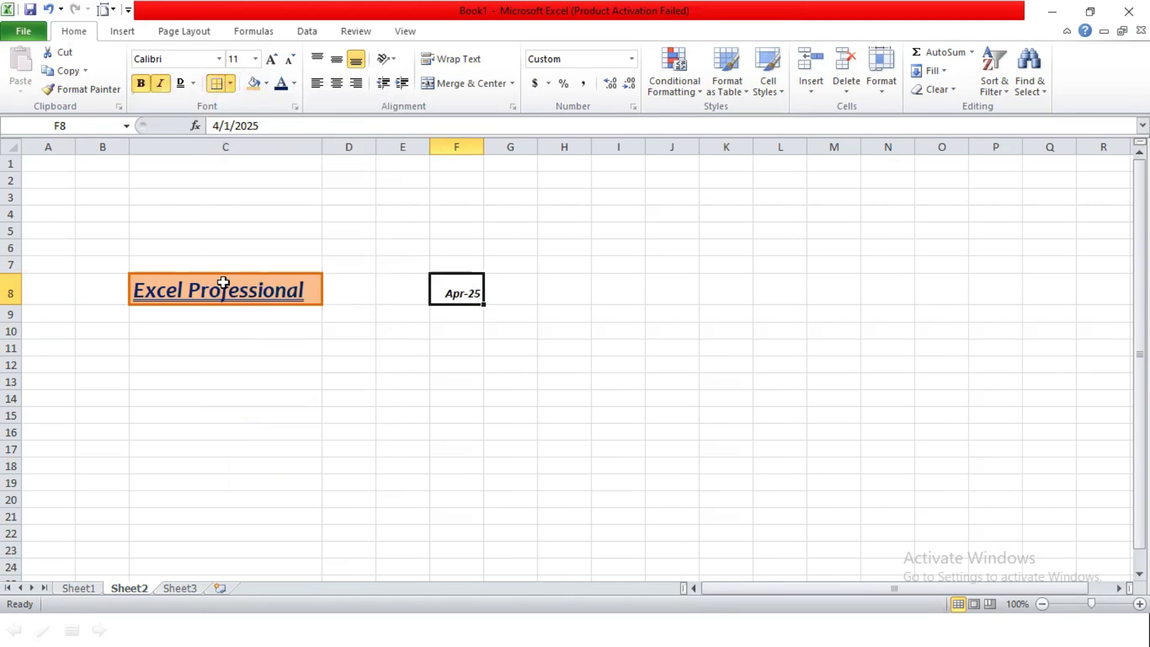
{"action": "left_click", "coordinate": [311, 262]}
{"action": "left_click", "coordinate": [448, 189]}
{"action": "left_click", "coordinate": [268, 318]}
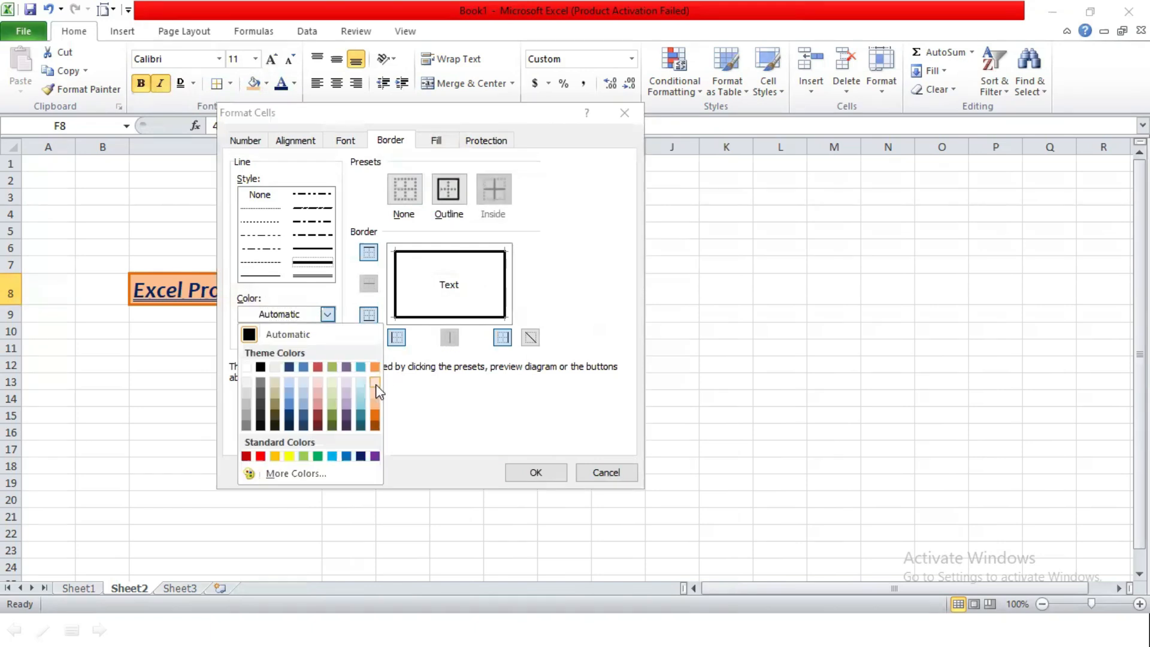
{"action": "left_click", "coordinate": [376, 384]}
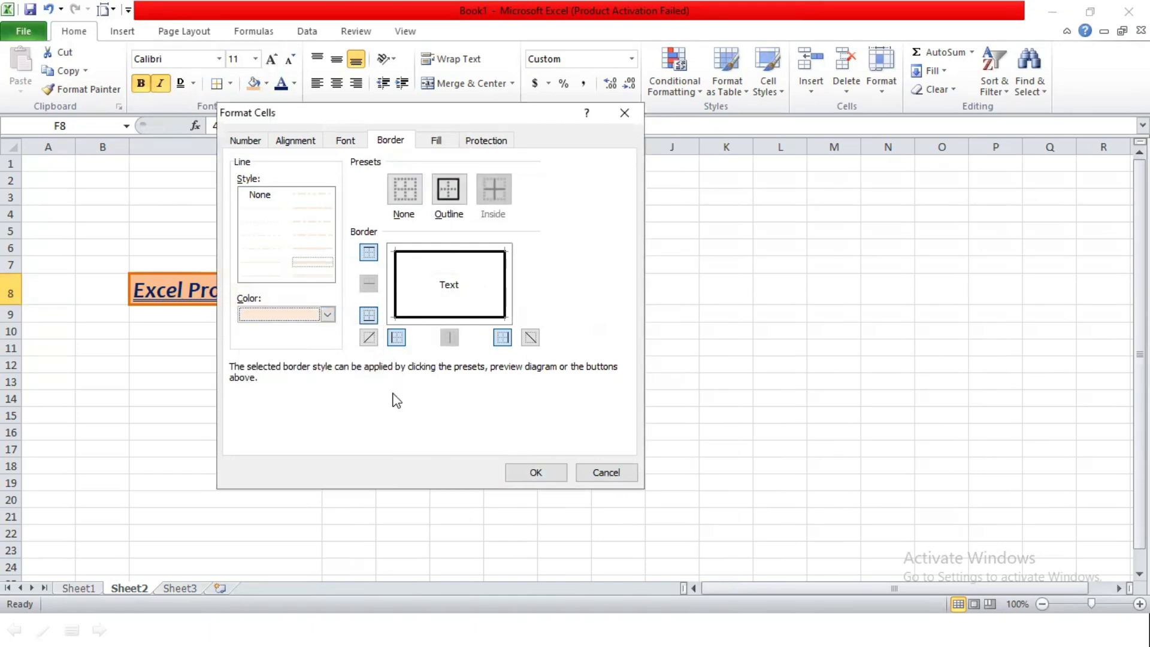
{"action": "left_click", "coordinate": [519, 465]}
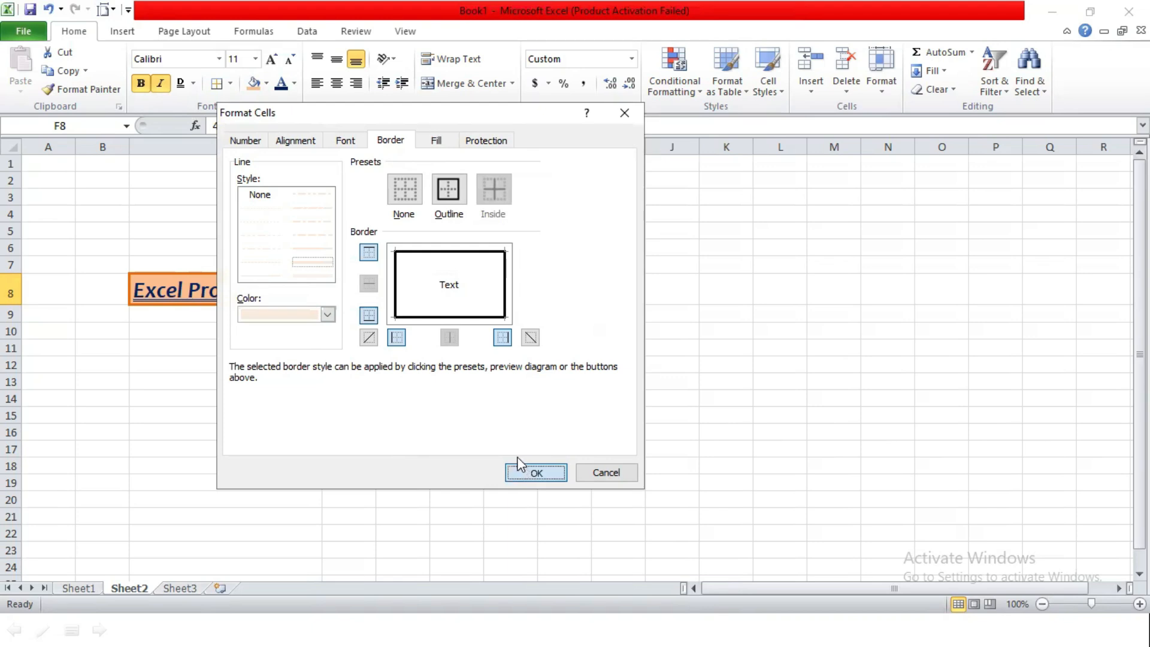
- Fill cell F8 with dark orange and set its font to Candara, size 20
{"action": "left_click", "coordinate": [268, 84]}
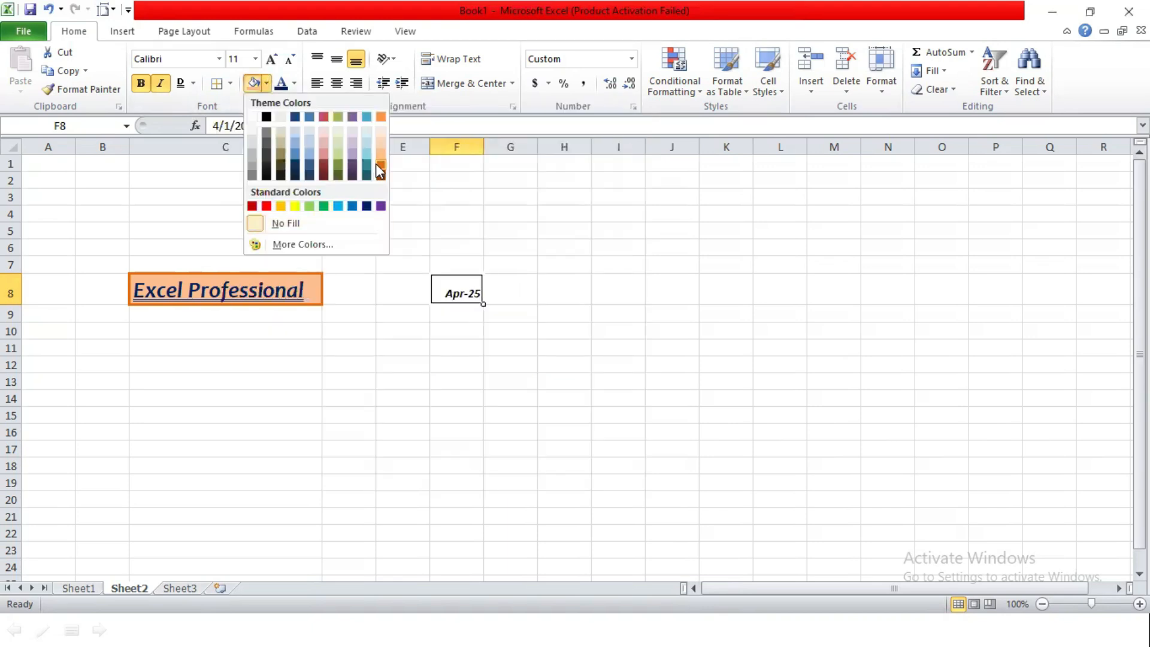
{"action": "left_click", "coordinate": [379, 172]}
{"action": "left_click", "coordinate": [168, 60]}
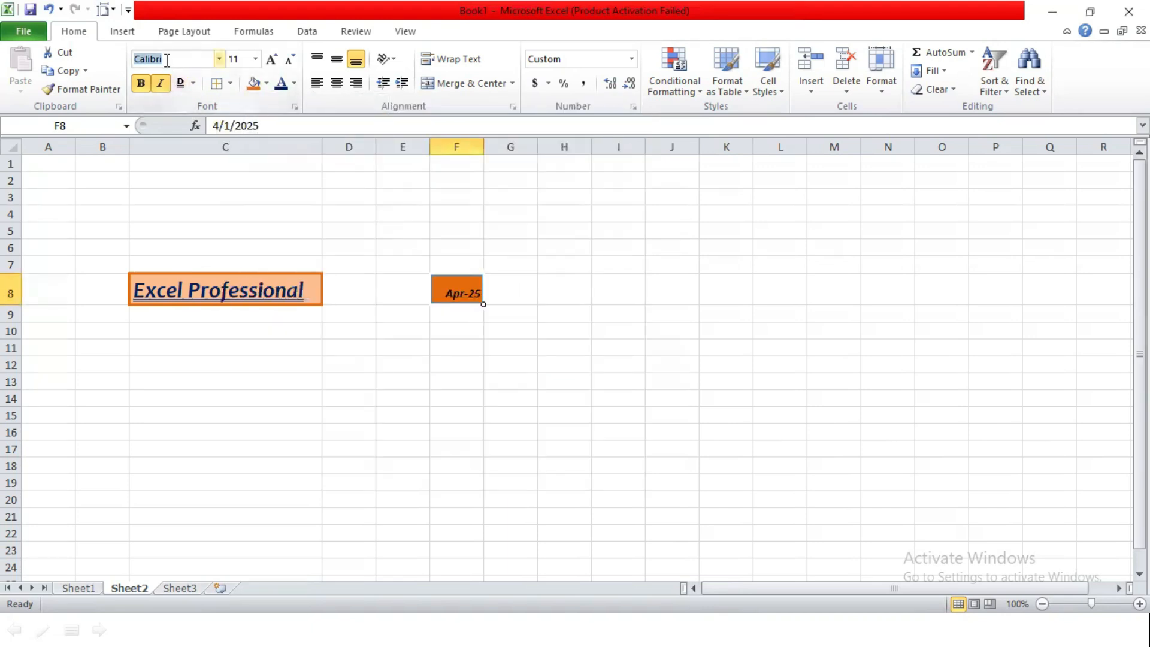
{"action": "type", "text": "Candara"}
{"action": "key", "text": "Tab"}
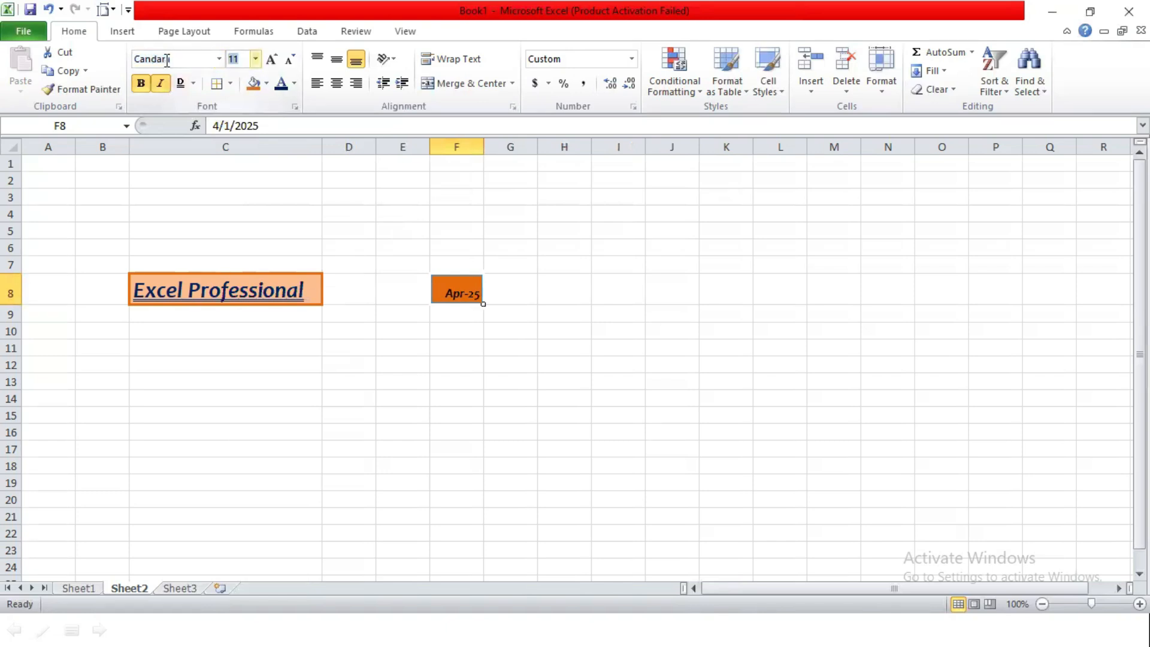
{"action": "key", "text": "Return"}
{"action": "left_click", "coordinate": [375, 312]}
{"action": "left_click", "coordinate": [424, 395]}
{"action": "left_click", "coordinate": [236, 297]}
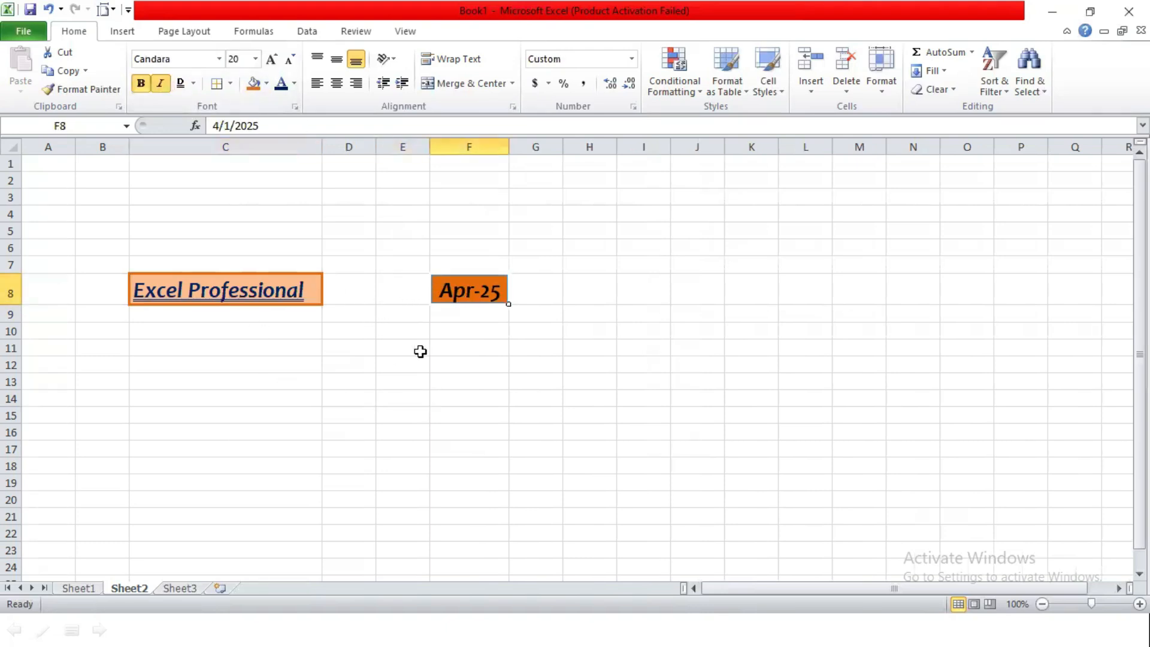
{"action": "left_click", "coordinate": [420, 352]}
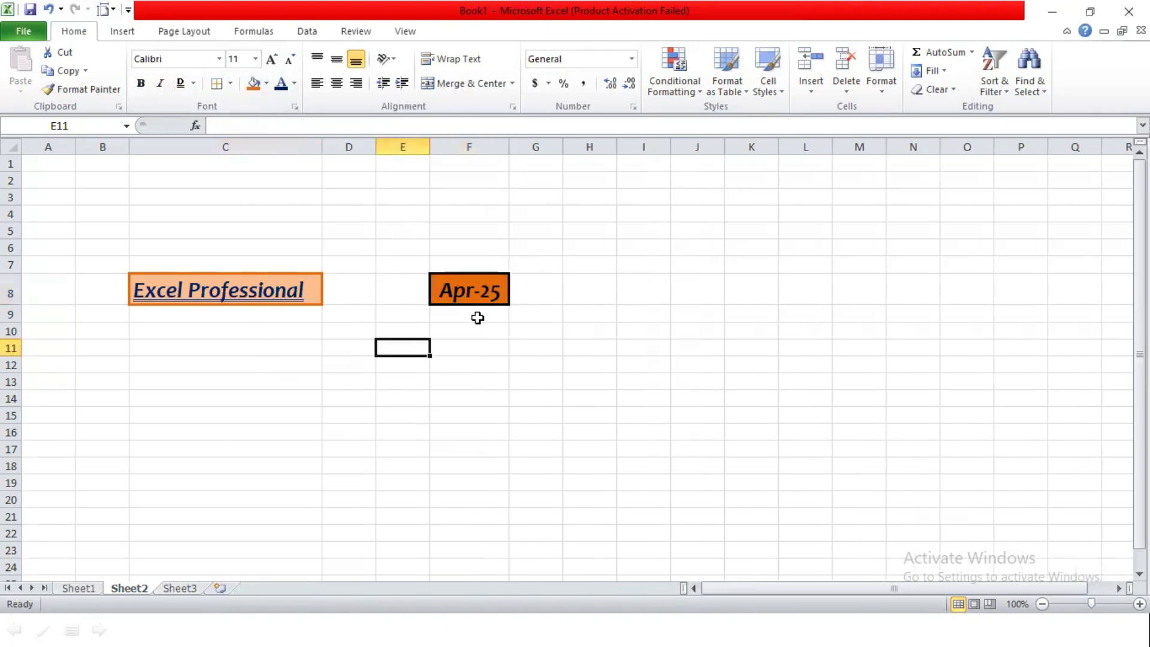
{"action": "left_click", "coordinate": [462, 302]}
{"action": "left_click", "coordinate": [282, 310]}
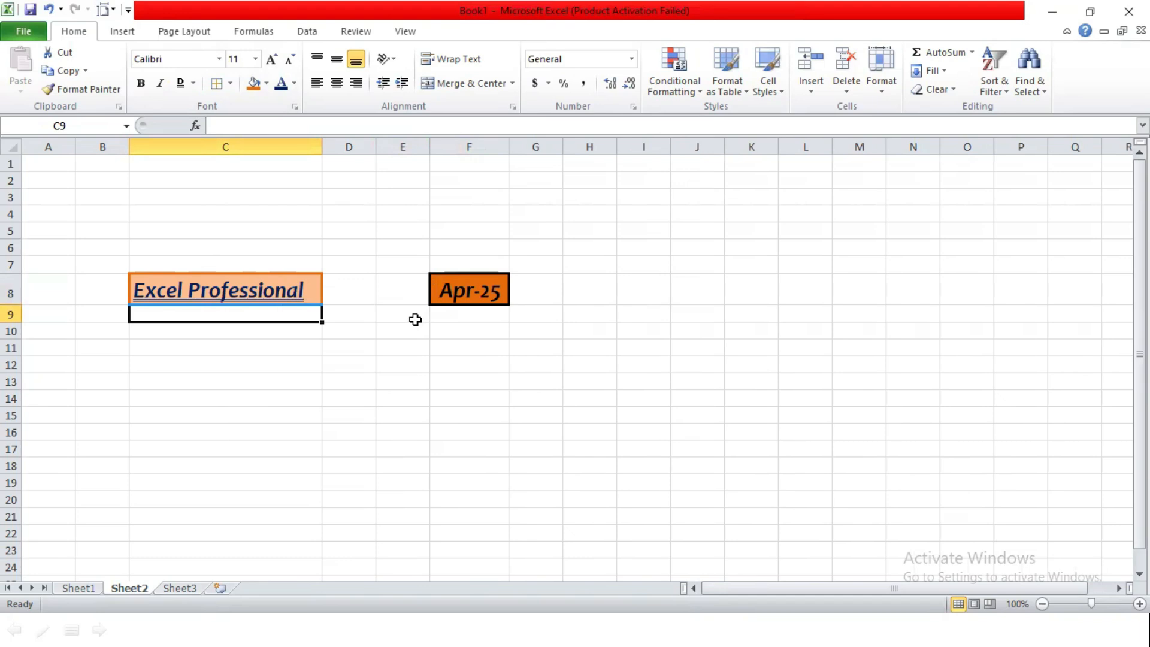
- Enter april-2025 in cell H8
{"action": "left_click", "coordinate": [600, 289]}
{"action": "type", "text": "a"}
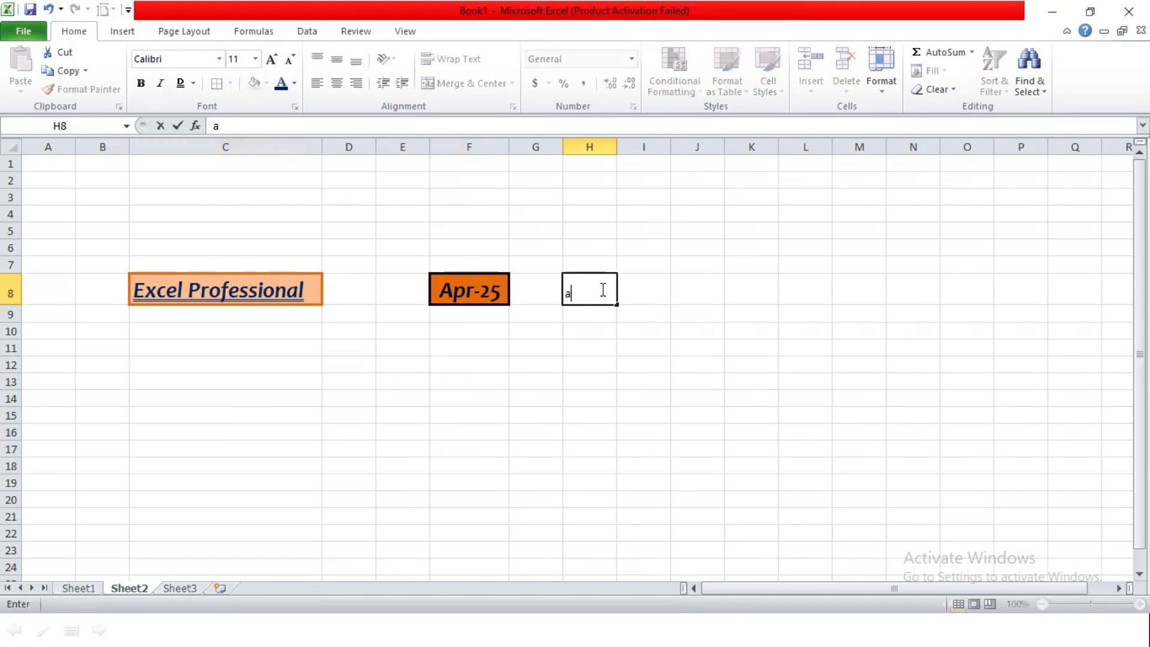
{"action": "type", "text": "pril-2025"}
{"action": "key", "text": "Return"}
{"action": "left_click", "coordinate": [592, 297]}
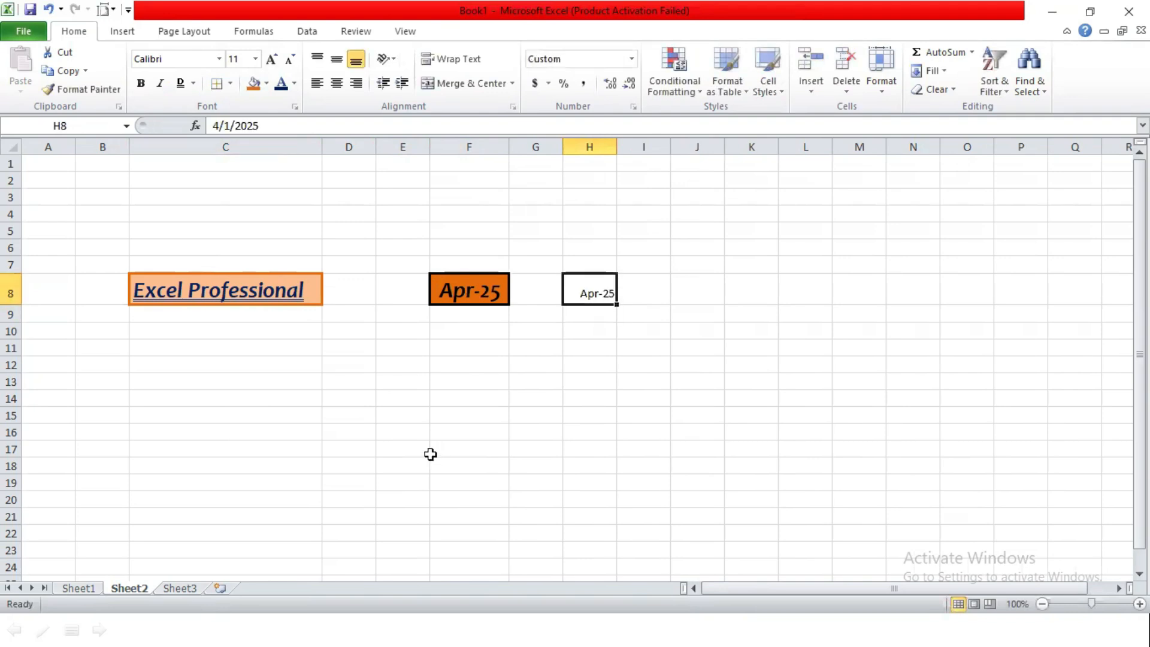
- Copy the formatting of the Excel Professional cell C8 onto cell H8 with Format Painter
{"action": "left_click", "coordinate": [230, 292]}
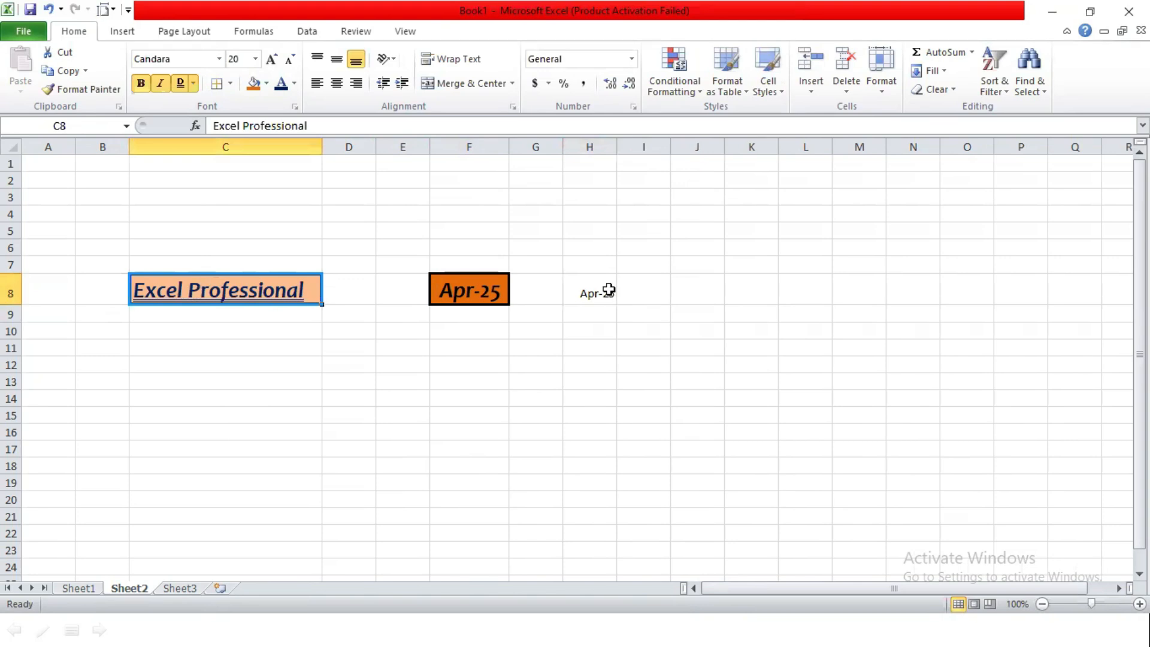
{"action": "left_click", "coordinate": [608, 290]}
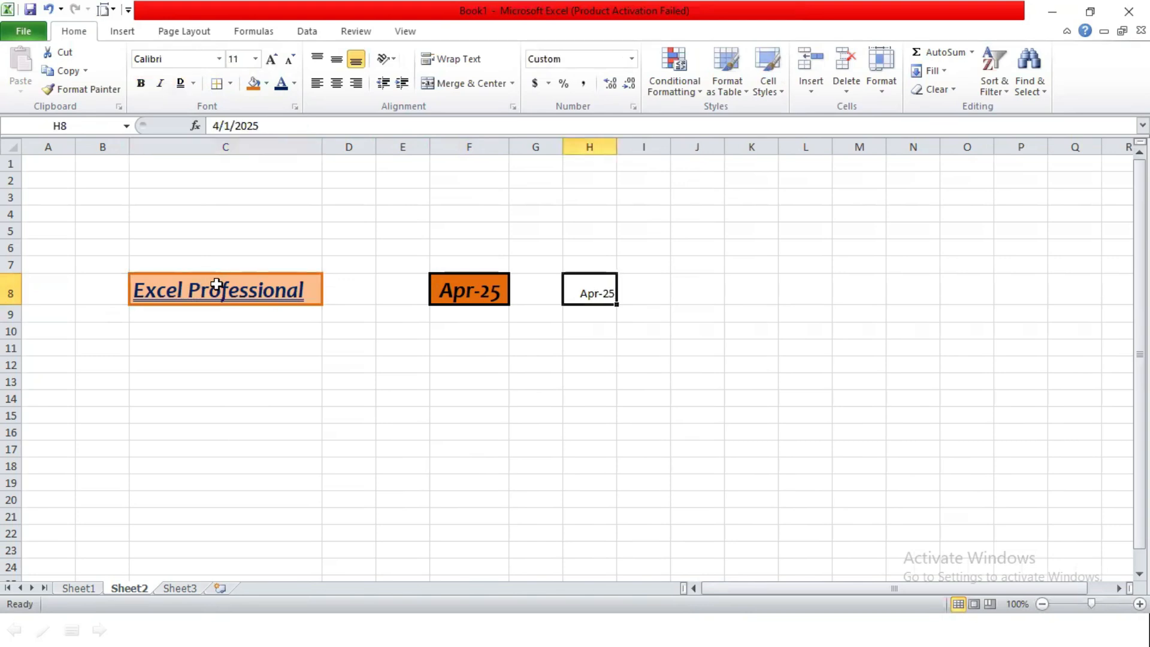
{"action": "left_click", "coordinate": [216, 285]}
{"action": "left_click", "coordinate": [86, 90]}
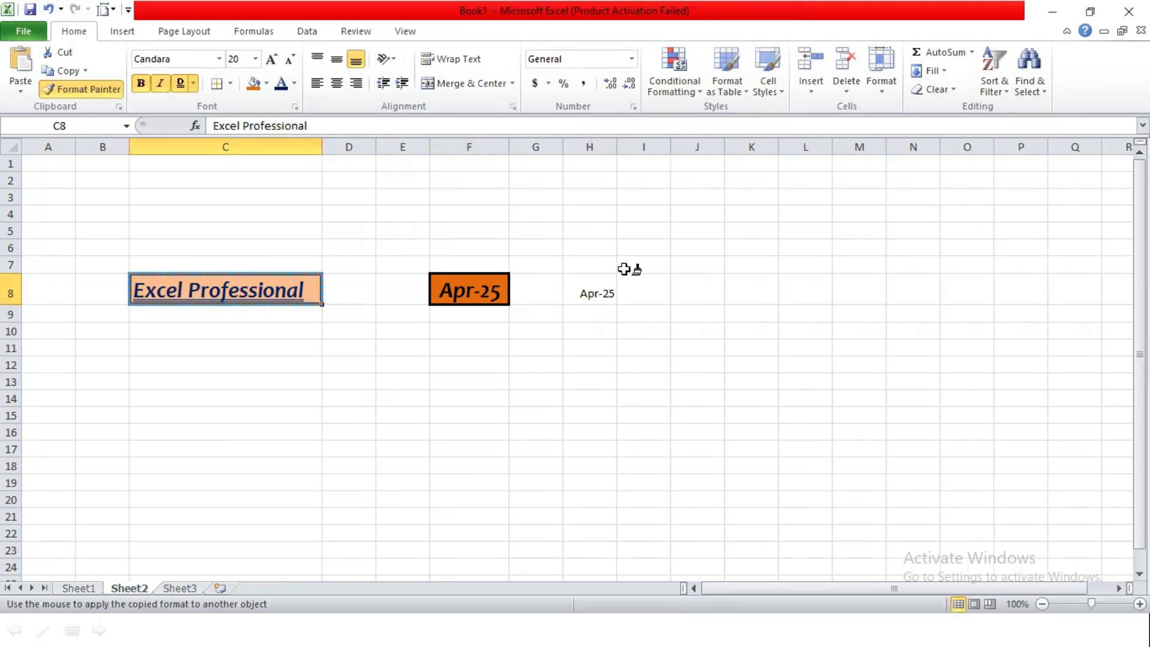
{"action": "left_click", "coordinate": [595, 291]}
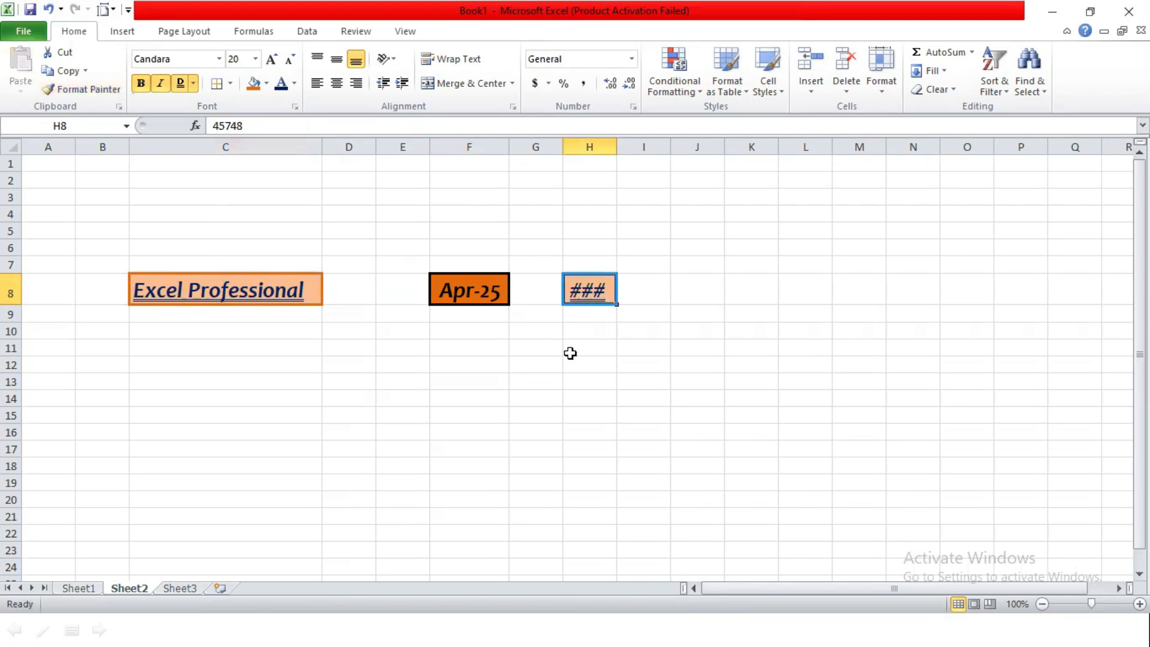
{"action": "left_click", "coordinate": [574, 355]}
- Widen column H and replace the content of cell H8 with the text April
{"action": "left_click", "coordinate": [259, 290]}
{"action": "left_click", "coordinate": [575, 302]}
{"action": "left_click_drag", "start_coordinate": [619, 146], "coordinate": [696, 146]}
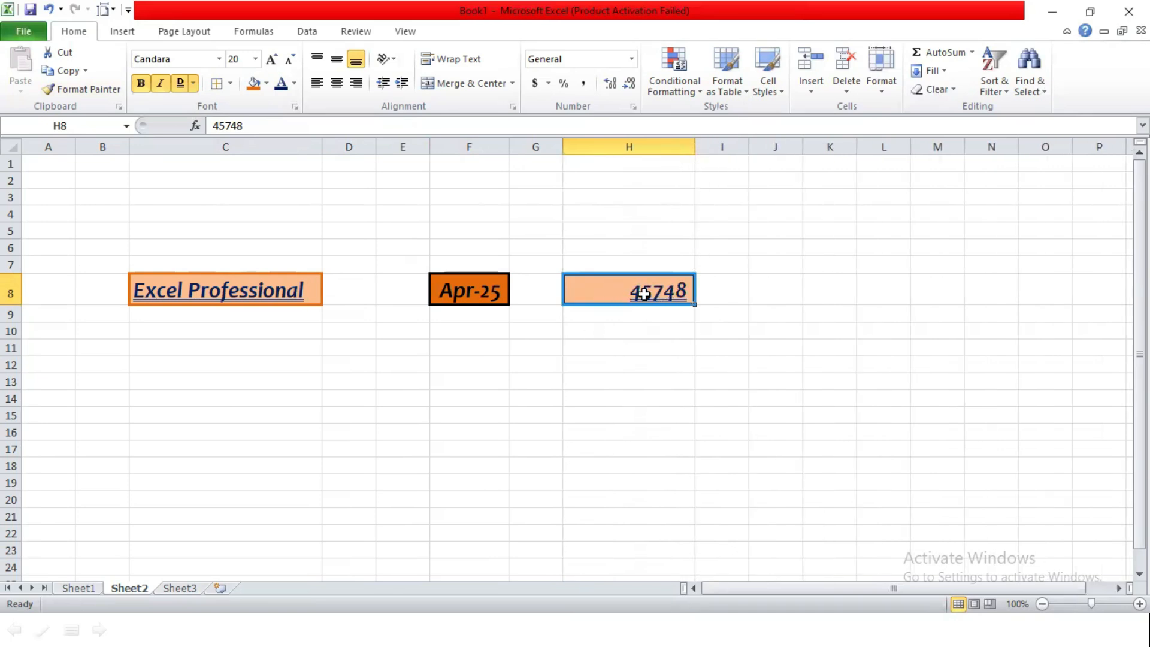
{"action": "type", "text": "April"}
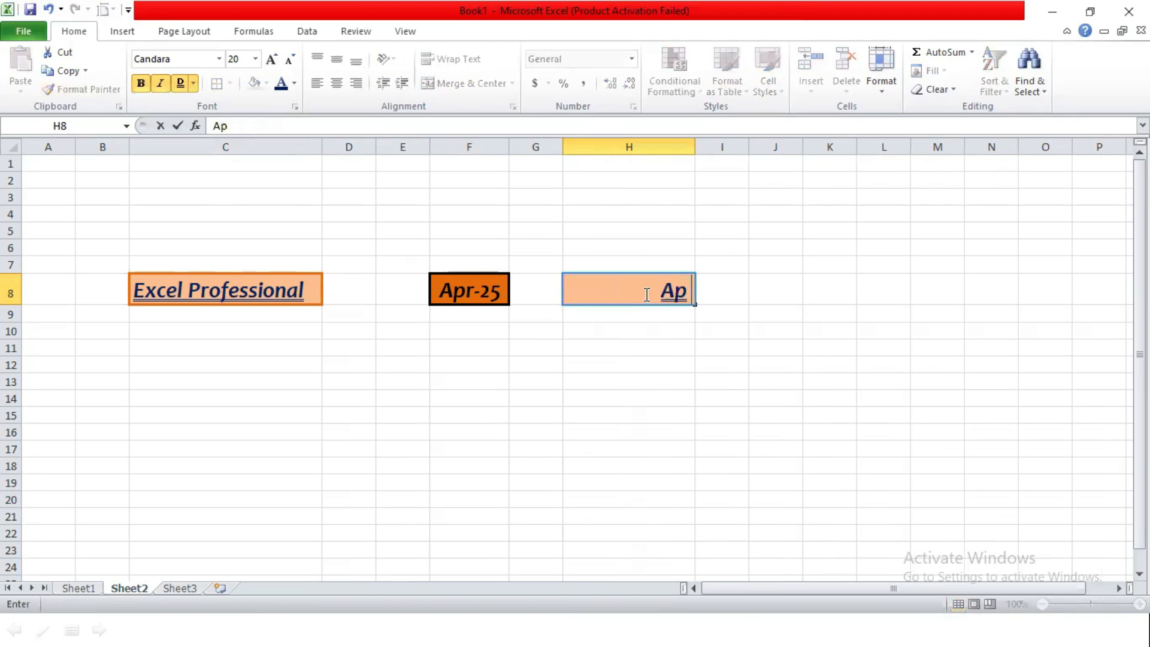
{"action": "key", "text": "Return"}
{"action": "left_click", "coordinate": [639, 294]}
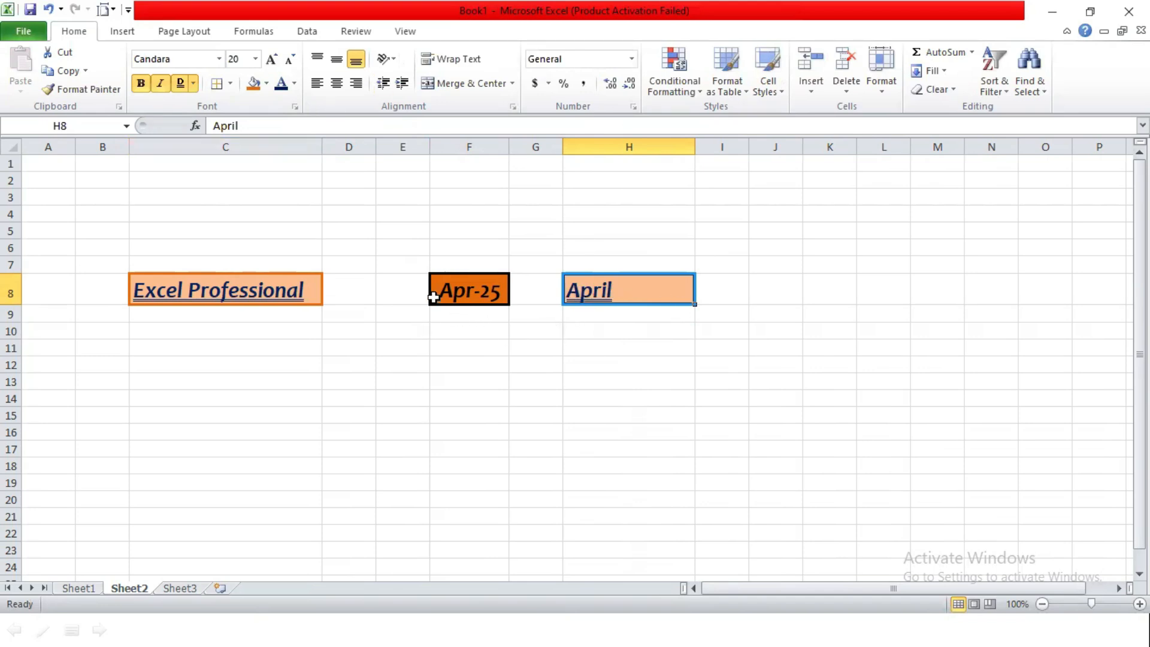
{"action": "left_click", "coordinate": [210, 299]}
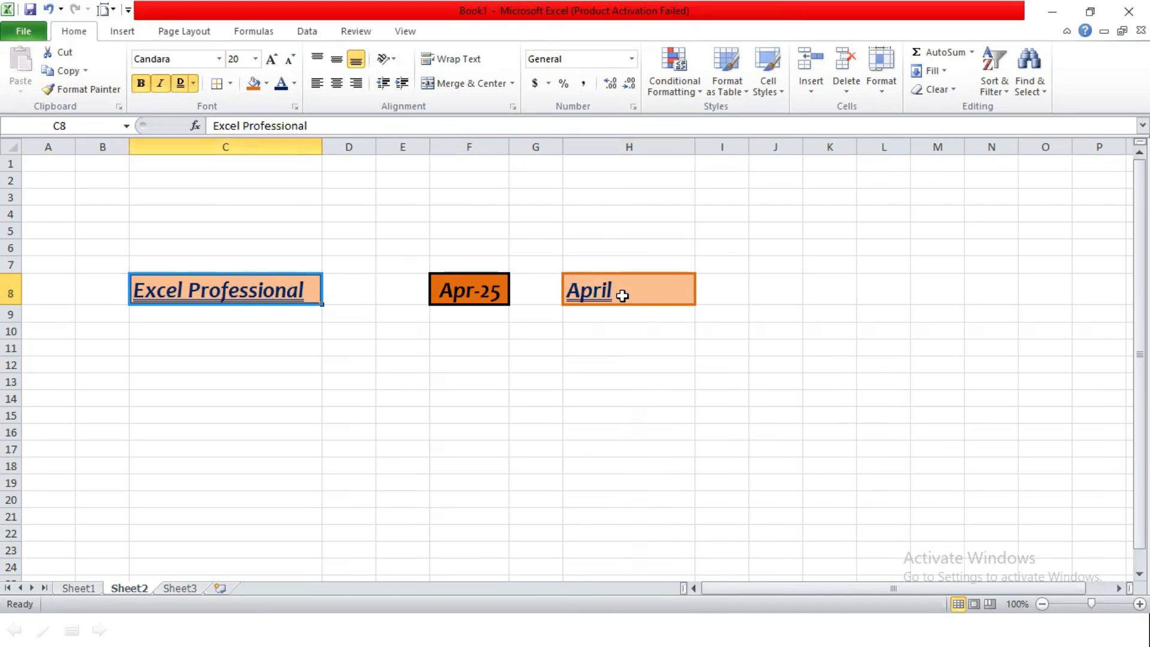
{"action": "left_click", "coordinate": [594, 347]}
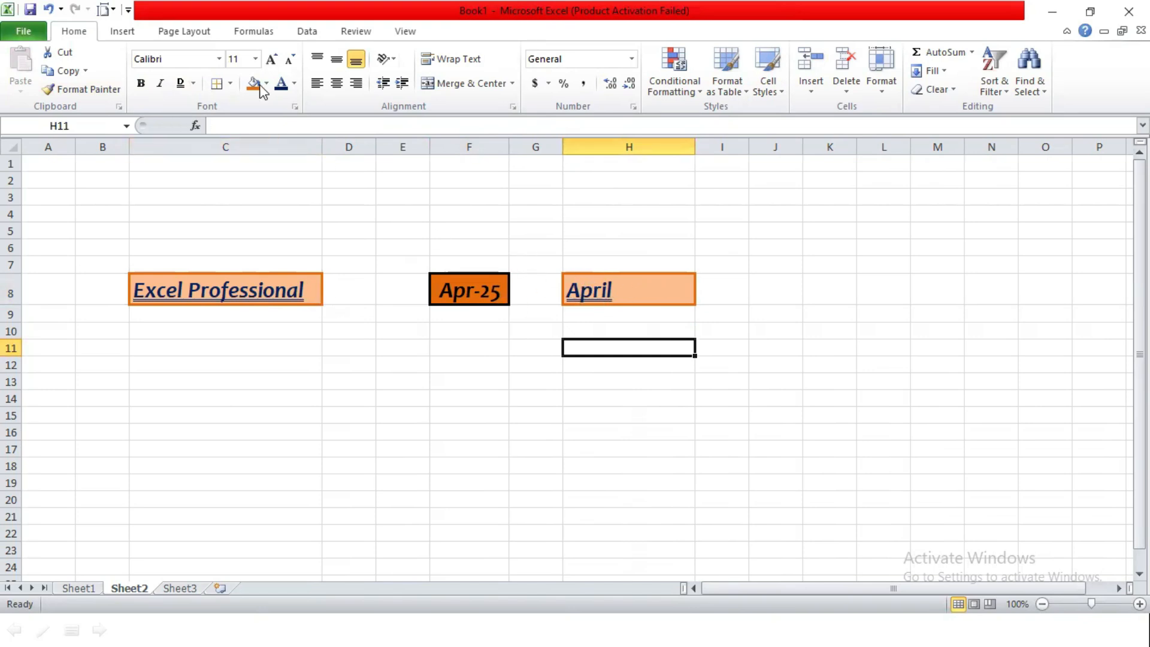
{"action": "left_click", "coordinate": [593, 289]}
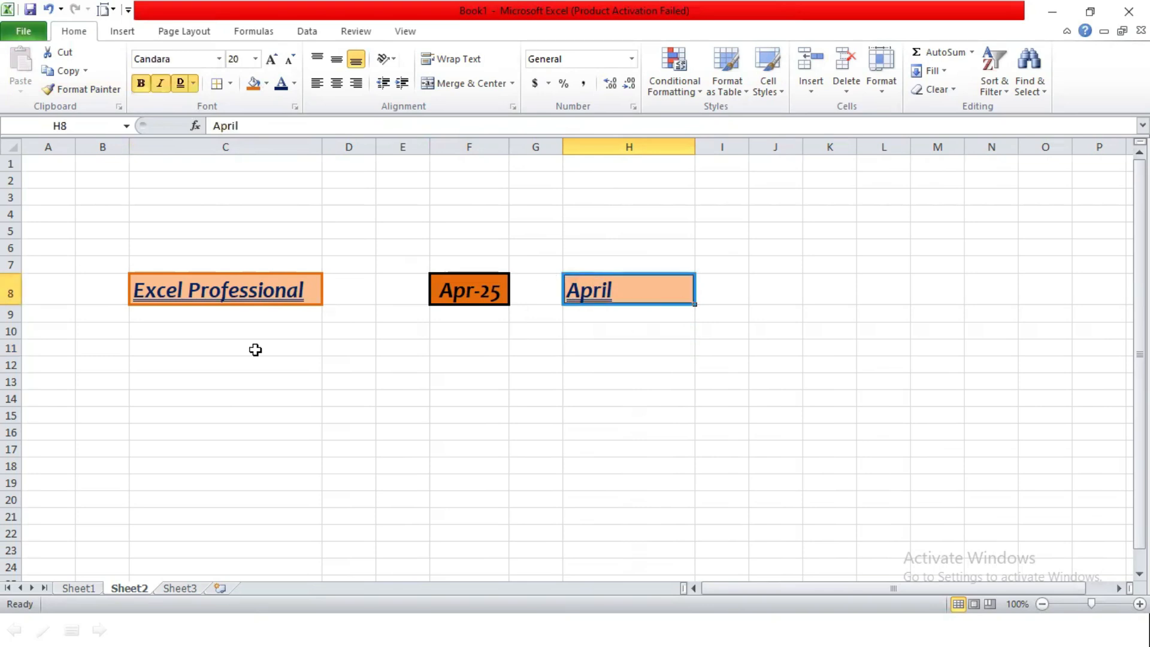
- Enter Bangladesh in cell F13
{"action": "left_click", "coordinate": [490, 377]}
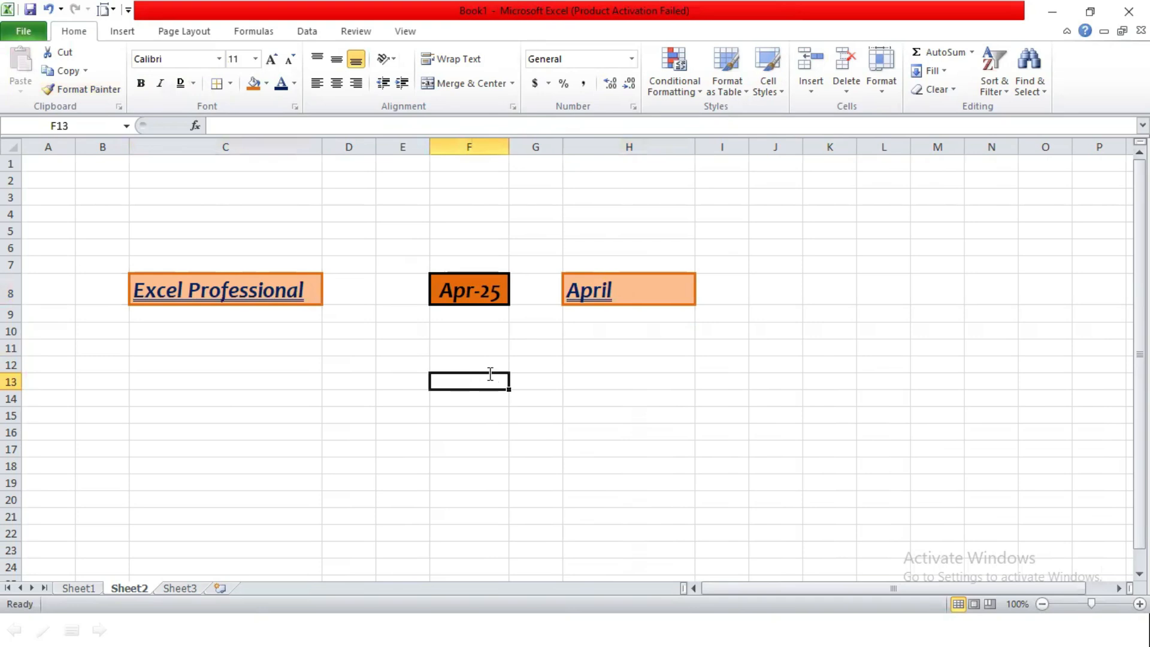
{"action": "type", "text": "Bangladesh"}
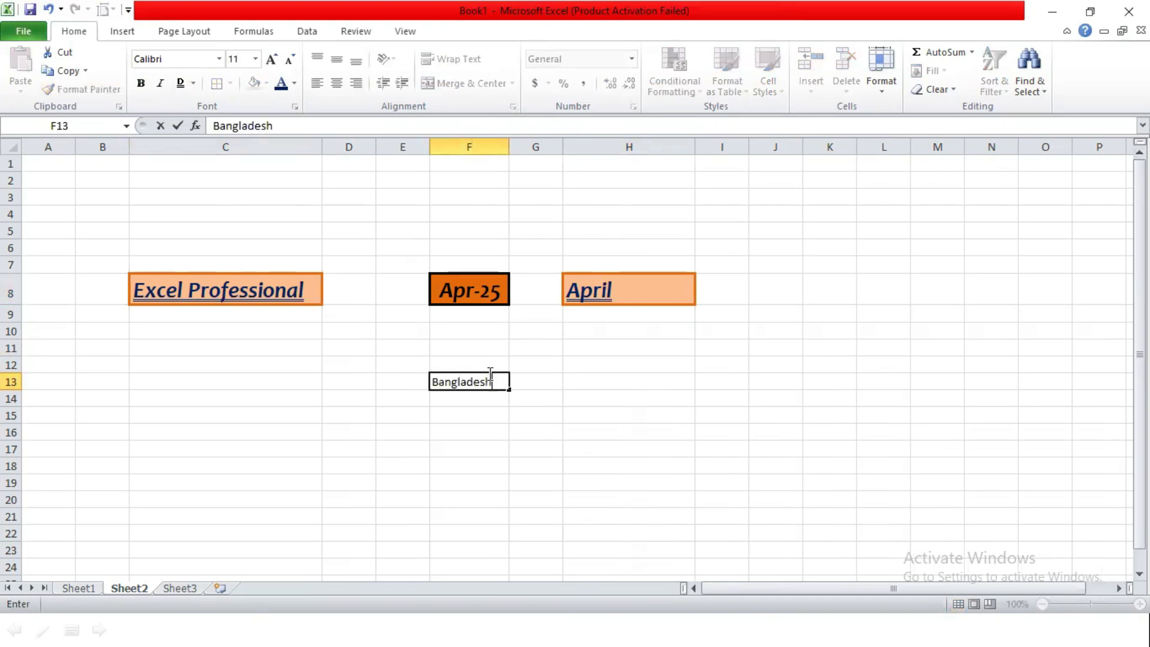
{"action": "key", "text": "Return"}
{"action": "left_click", "coordinate": [490, 376]}
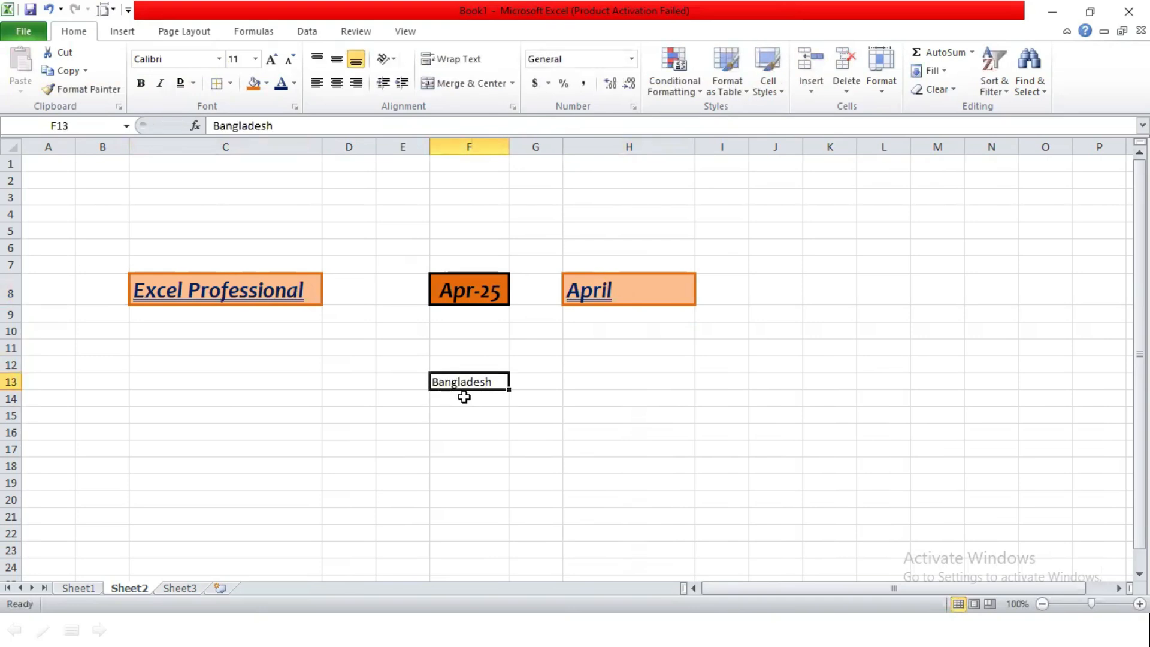
- Copy the formatting of C8 onto F13 with Format Painter and autofit the width of column F
{"action": "left_click", "coordinate": [200, 290]}
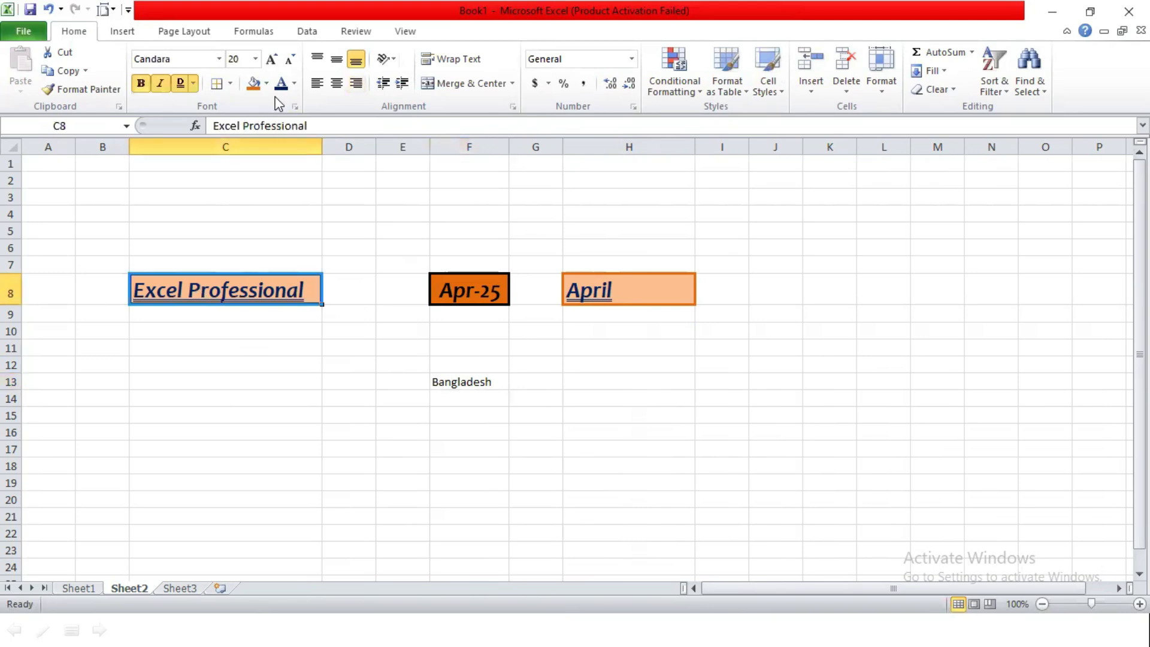
{"action": "left_click", "coordinate": [84, 90]}
{"action": "left_click", "coordinate": [449, 381]}
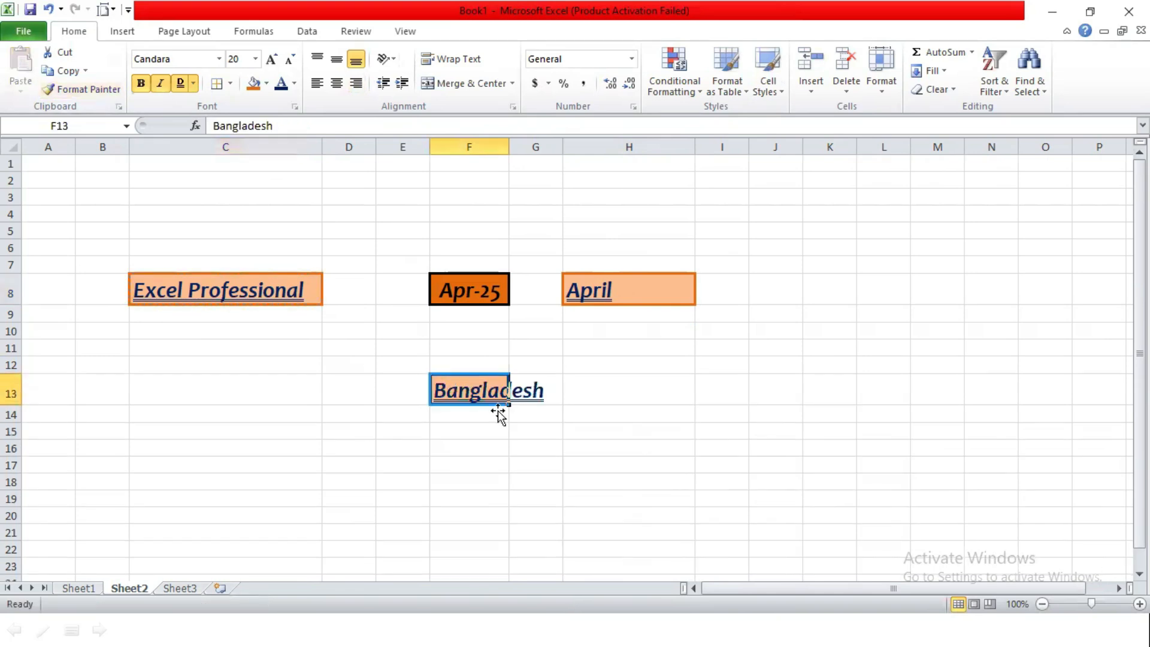
{"action": "left_click", "coordinate": [498, 429]}
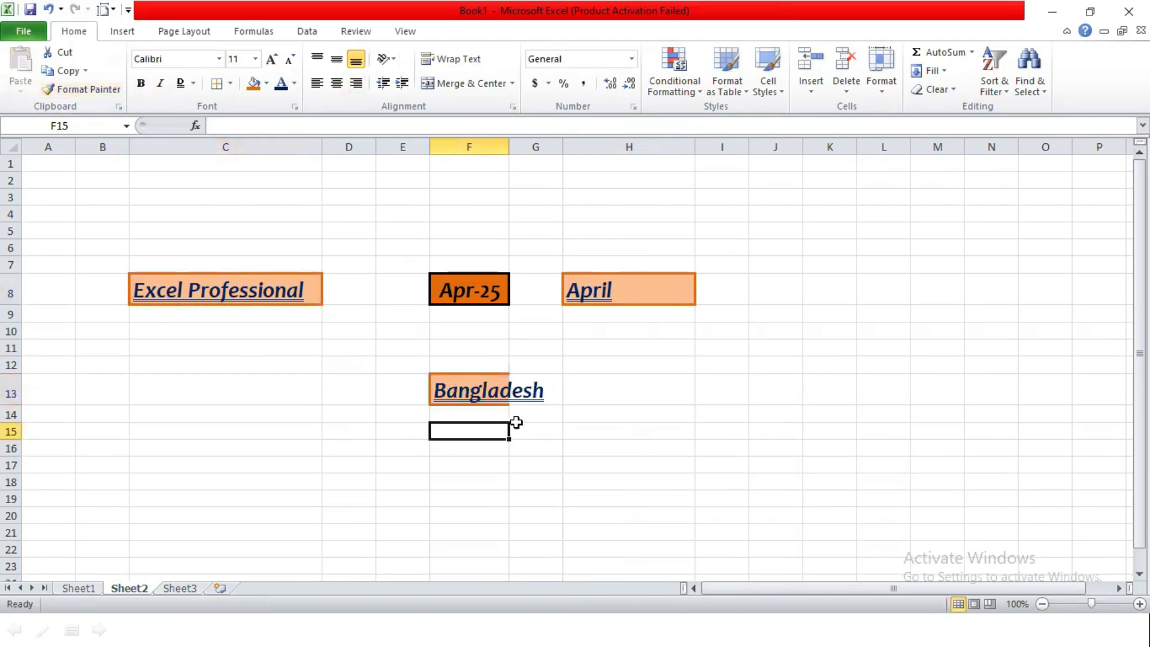
{"action": "double_click", "coordinate": [510, 154]}
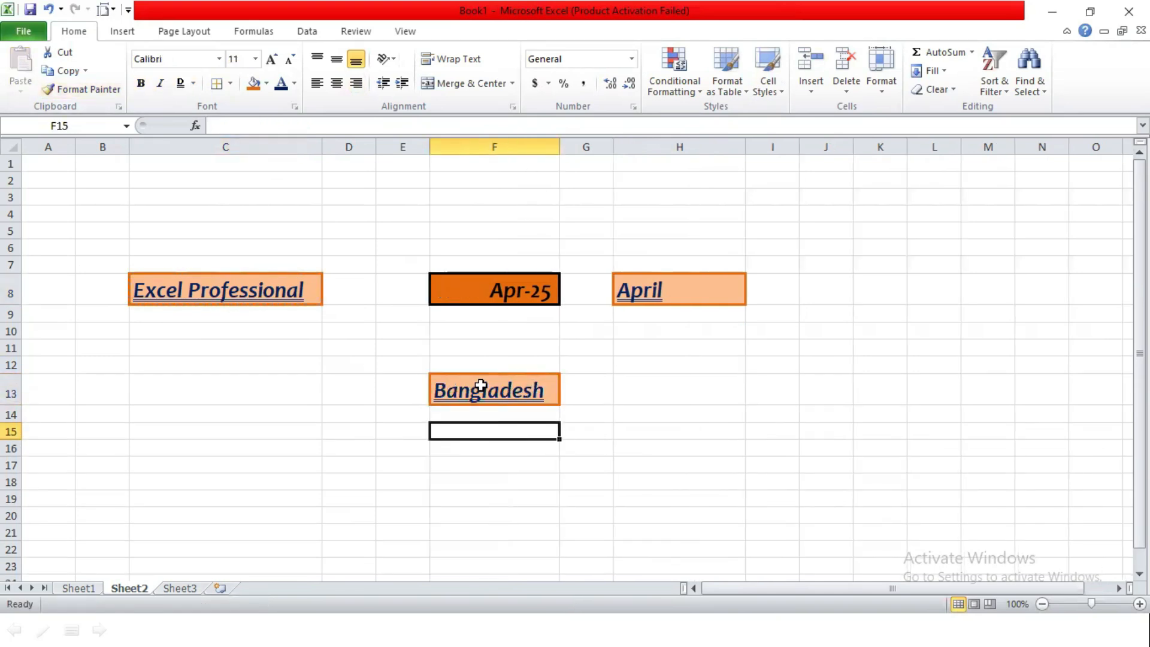
- Switch to the running PowerPoint slide show of the Day 03 Home Menu lesson
{"action": "key", "text": "alt+Tab"}
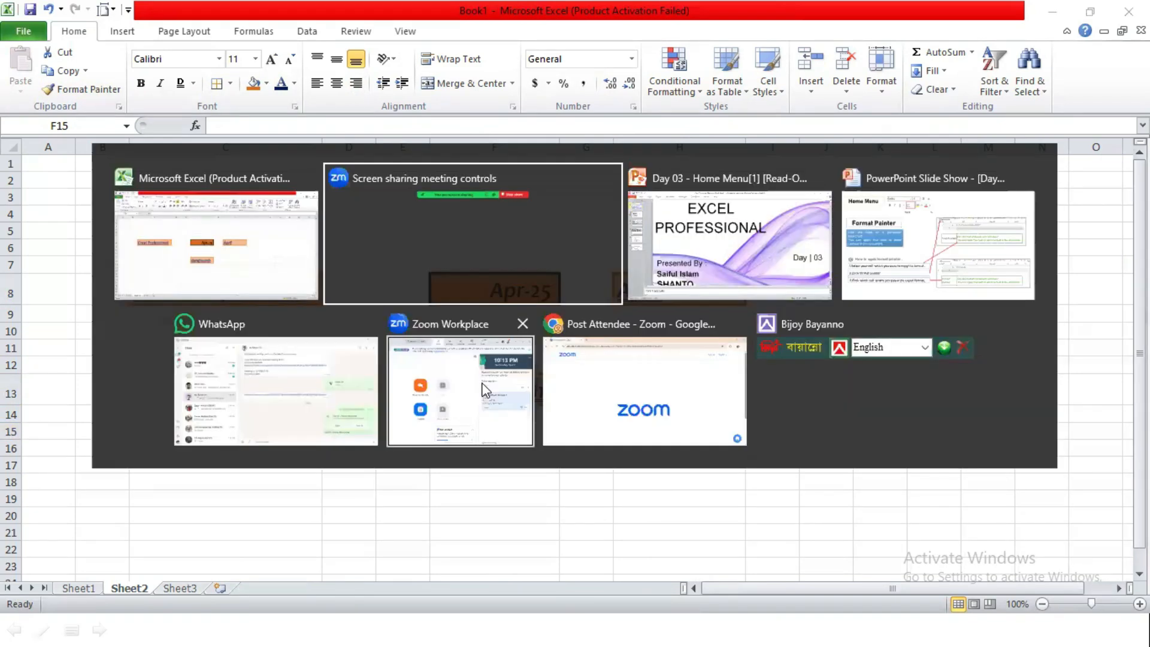
{"action": "left_click", "coordinate": [697, 261]}
{"action": "key", "text": "alt+Tab"}
{"action": "key", "text": "alt+Tab"}
{"action": "key", "text": "alt+Tab"}
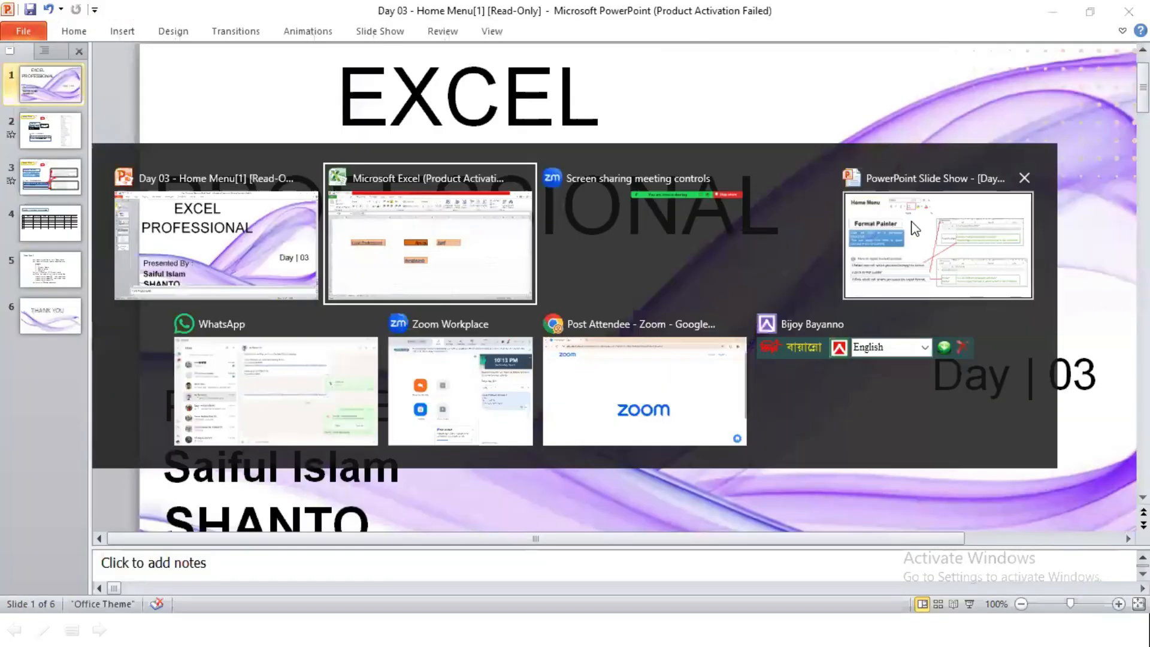
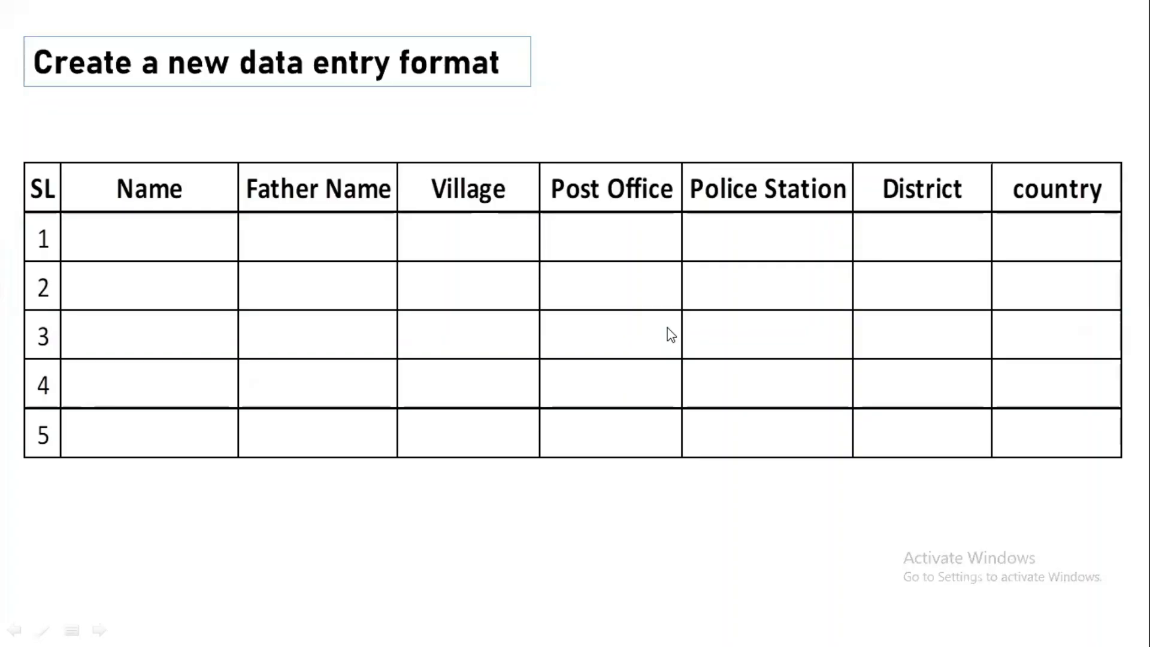
- Paste the copied data entry table picture into Excel's Sheet3 and shrink and move it to fit within rows 1 to 12
{"action": "key", "text": "alt+Tab"}
{"action": "left_click", "coordinate": [904, 250]}
{"action": "left_click", "coordinate": [177, 589]}
{"action": "left_click", "coordinate": [169, 279]}
{"action": "key", "text": "ctrl+v"}
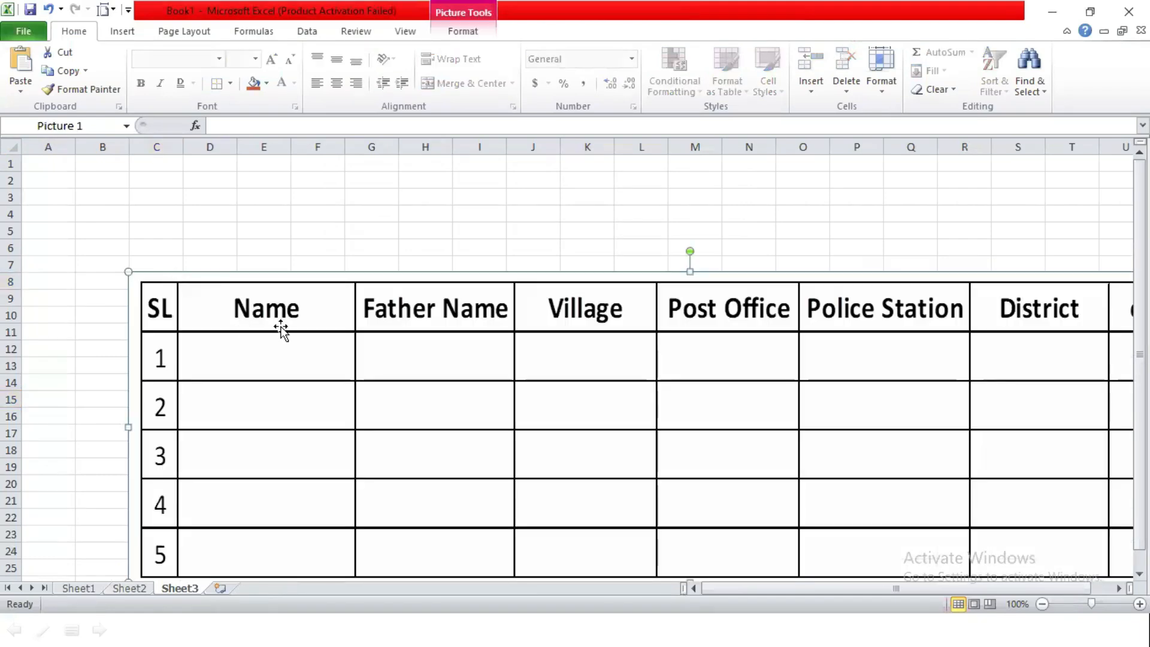
{"action": "left_click_drag", "start_coordinate": [249, 321], "coordinate": [355, 351]}
{"action": "left_click_drag", "start_coordinate": [520, 252], "coordinate": [299, 247]}
- Enter the headings SL, Name, Father Name and Village in cells C15 to F15
{"action": "left_click", "coordinate": [155, 400]}
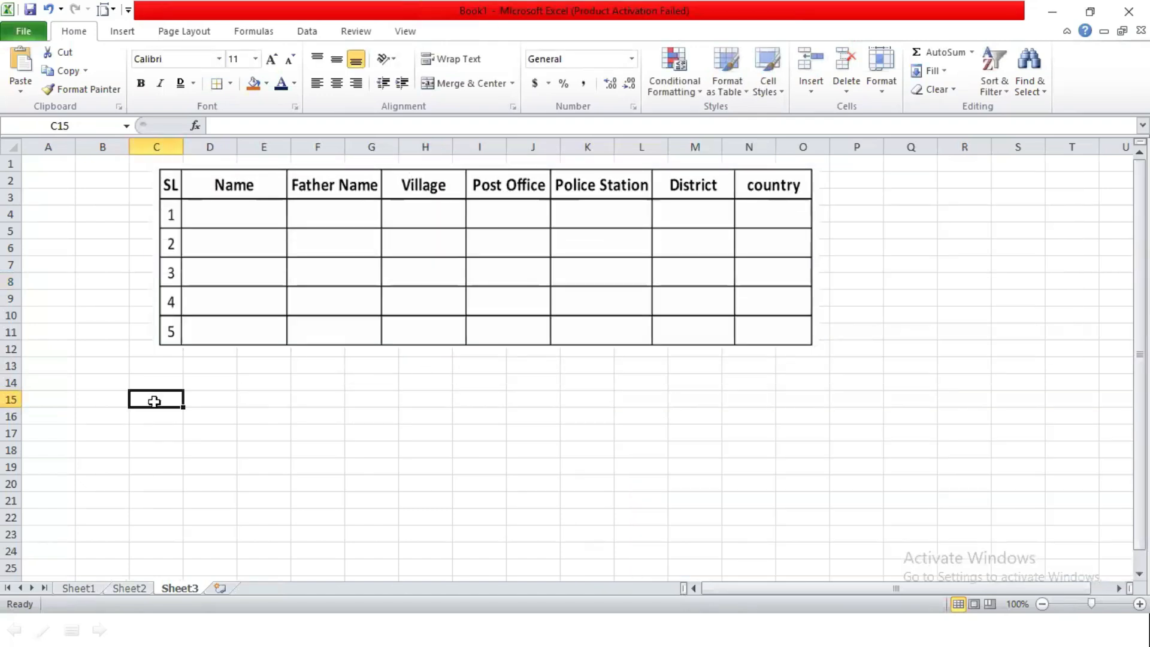
{"action": "type", "text": "SL"}
{"action": "key", "text": "Tab"}
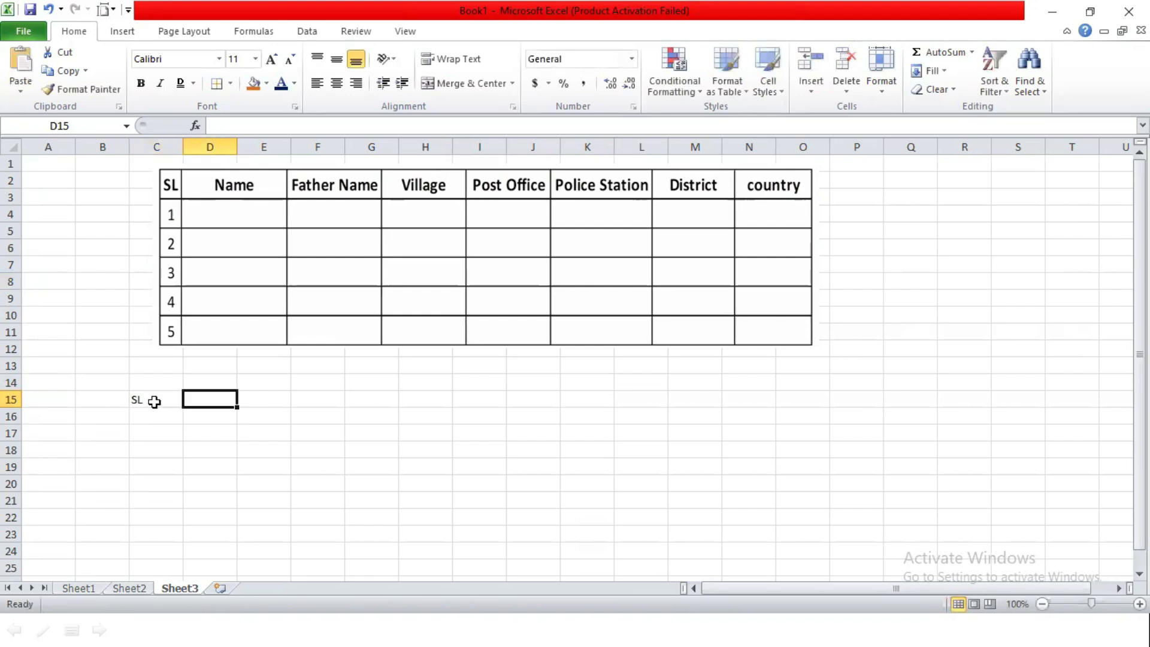
{"action": "type", "text": "Name"}
{"action": "key", "text": "Tab"}
{"action": "type", "text": "Father"}
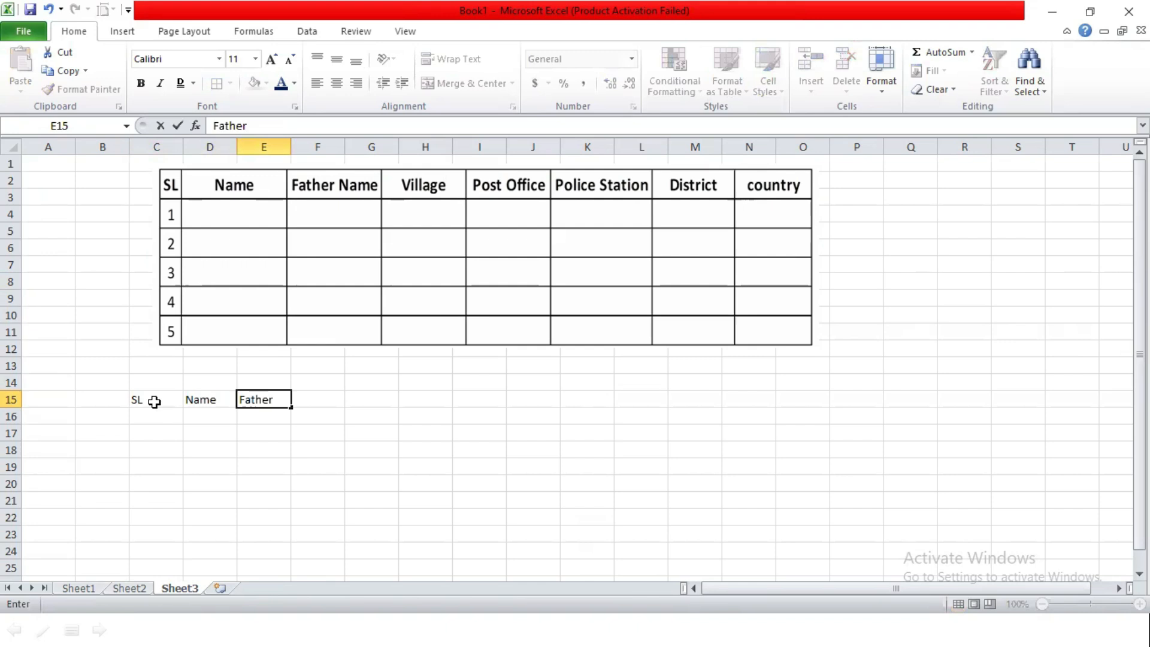
{"action": "type", "text": " Name"}
{"action": "key", "text": "Tab"}
{"action": "type", "text": "Village"}
{"action": "key", "text": "Tab"}
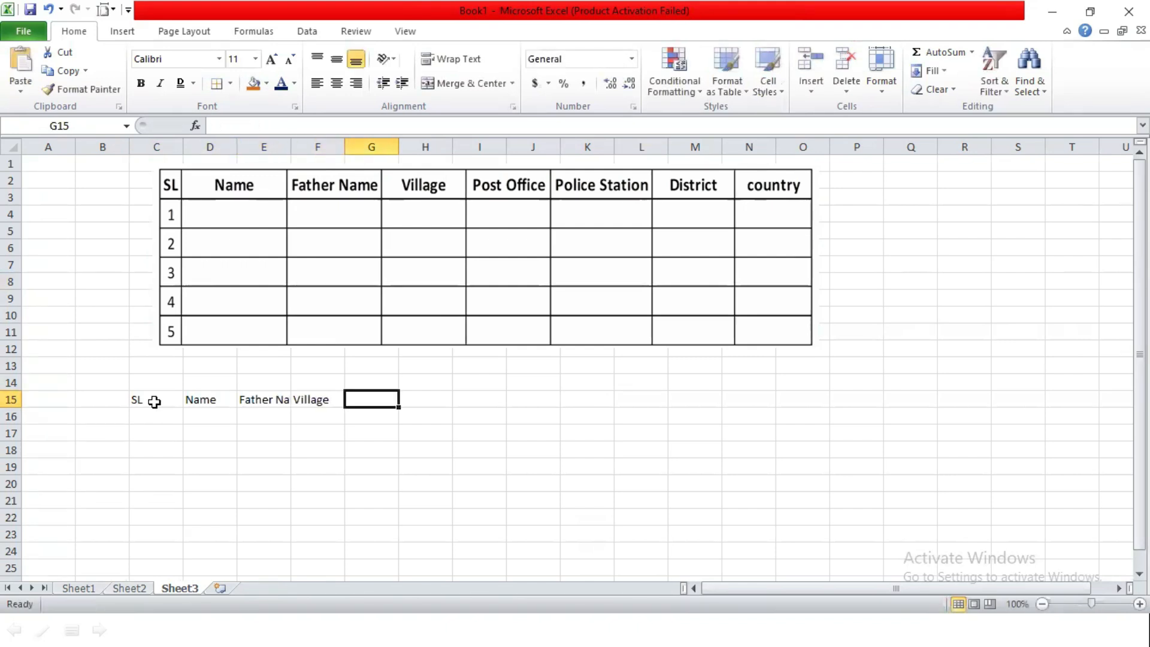
- Enter the headings Post Office, Police Station, District and Country in cells G15 to J15
{"action": "type", "text": "Post Offc"}
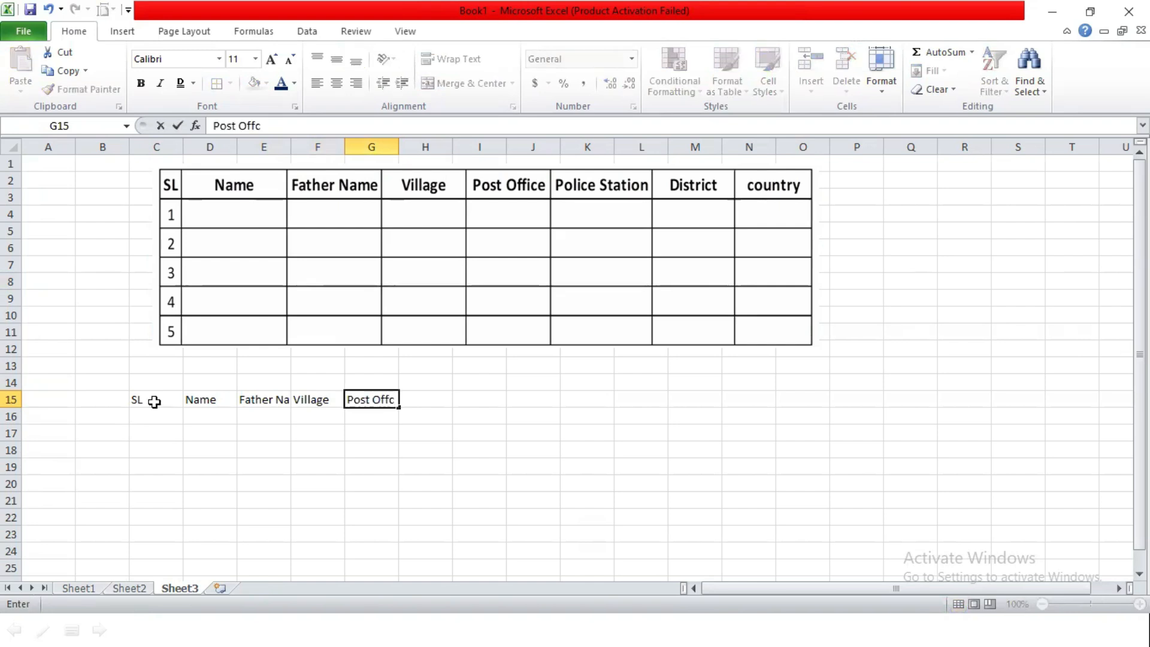
{"action": "type", "text": "ce"}
{"action": "key", "text": "Tab"}
{"action": "type", "text": "Pol"}
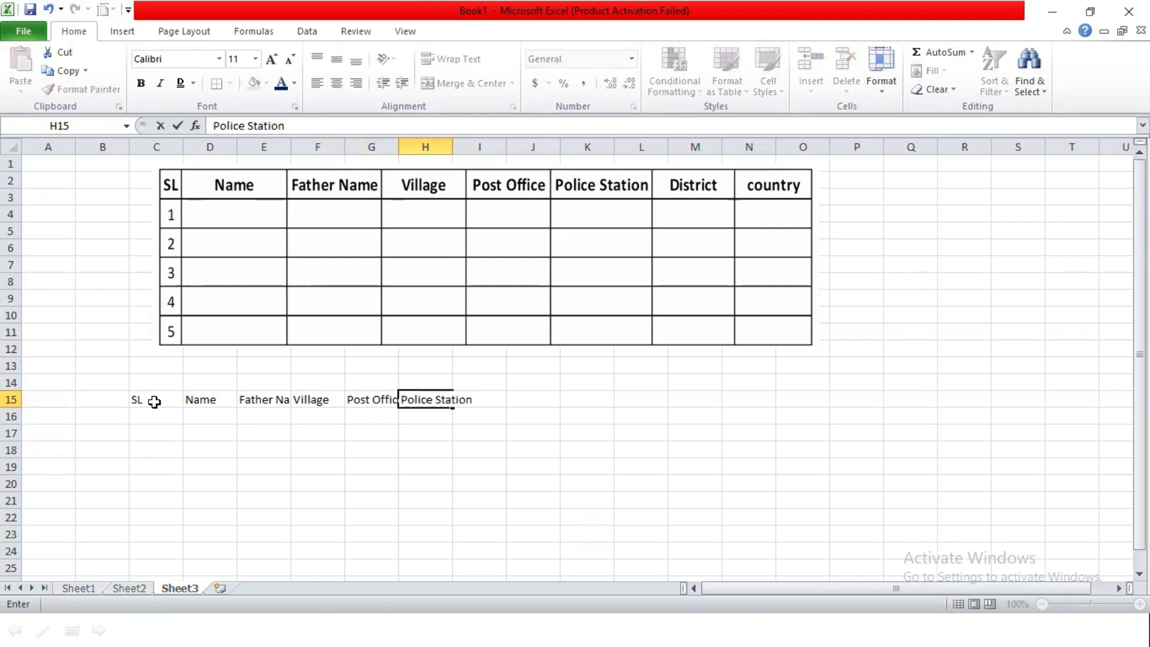
{"action": "key", "text": "Tab"}
{"action": "type", "text": "District"}
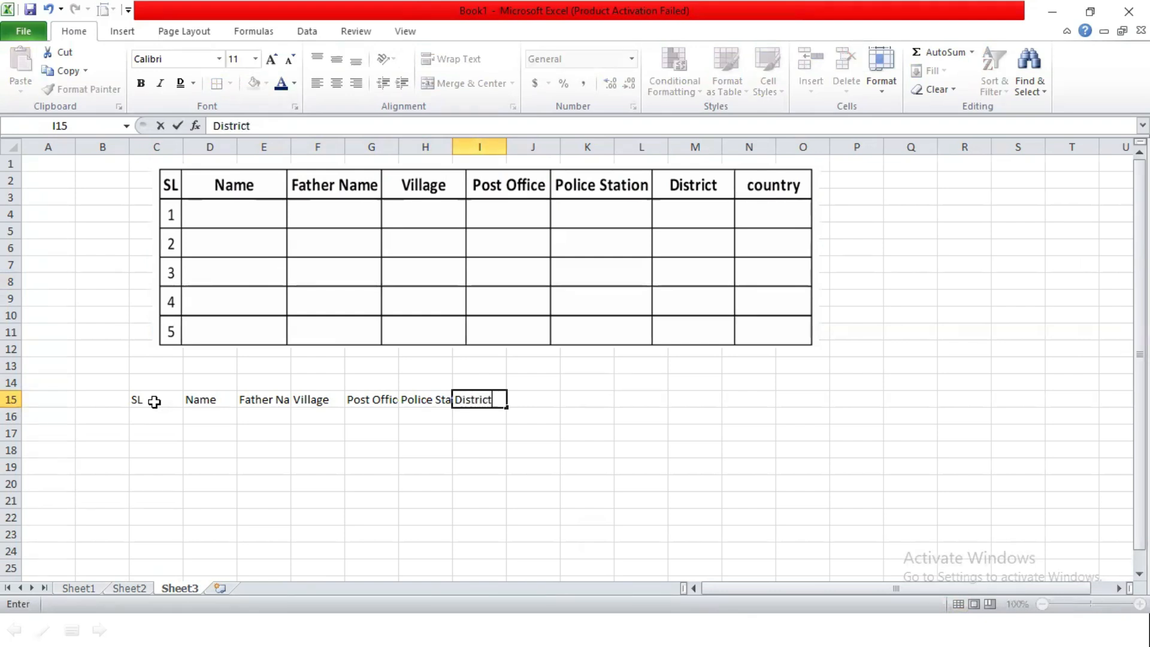
{"action": "key", "text": "Tab"}
{"action": "type", "text": "Country"}
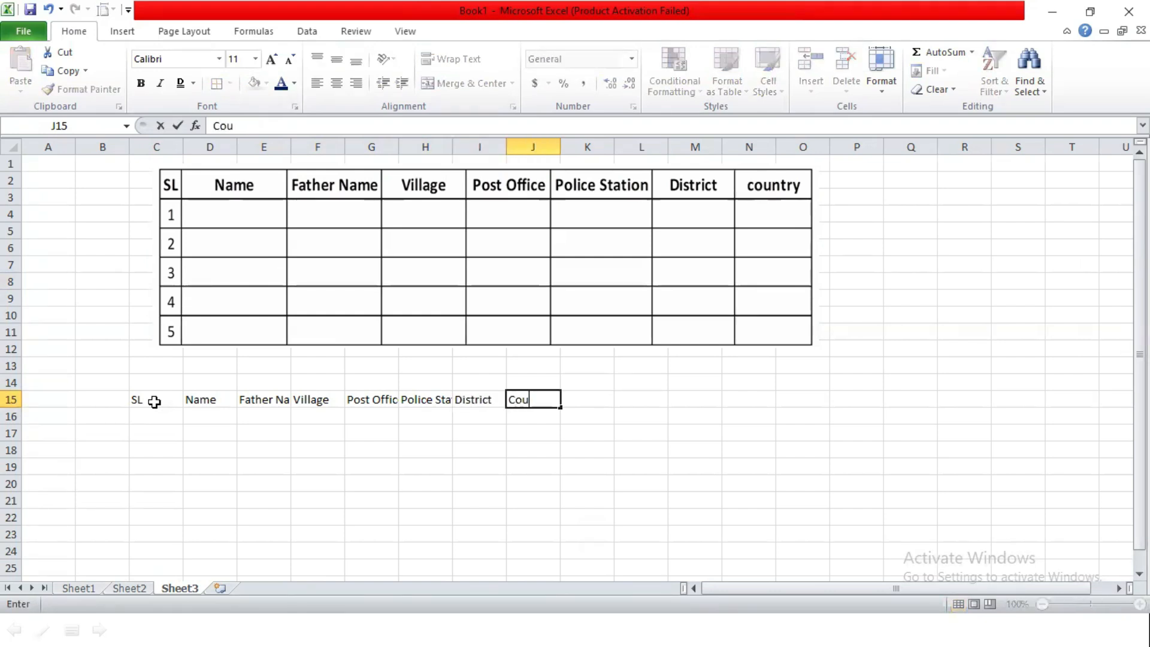
{"action": "key", "text": "Return"}
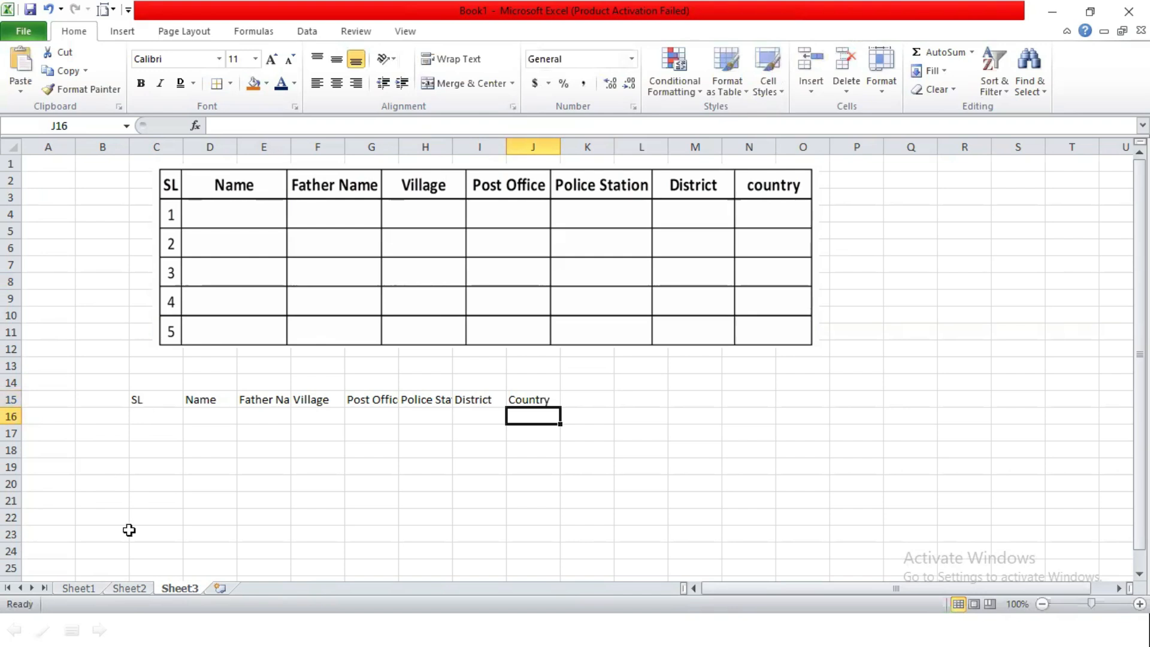
- Enter the serial numbers 1 to 5 in cells C16 to C20
{"action": "left_click", "coordinate": [217, 460]}
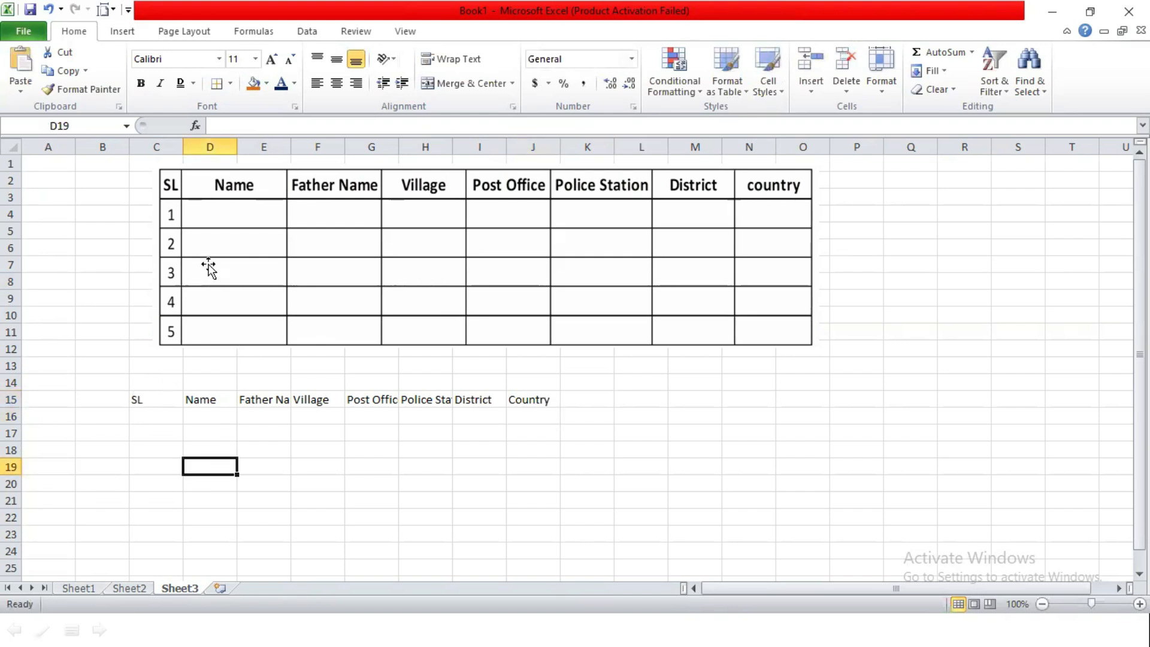
{"action": "left_click_drag", "start_coordinate": [136, 401], "coordinate": [511, 401]}
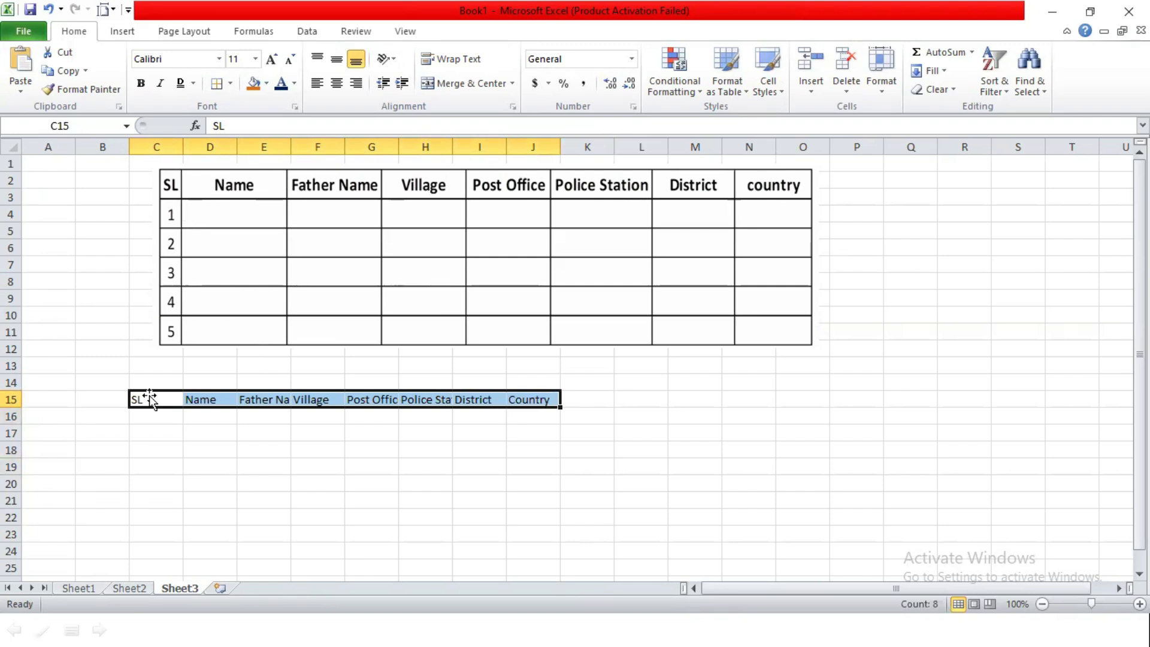
{"action": "left_click", "coordinate": [150, 419]}
{"action": "type", "text": "1 2 3 4 5"}
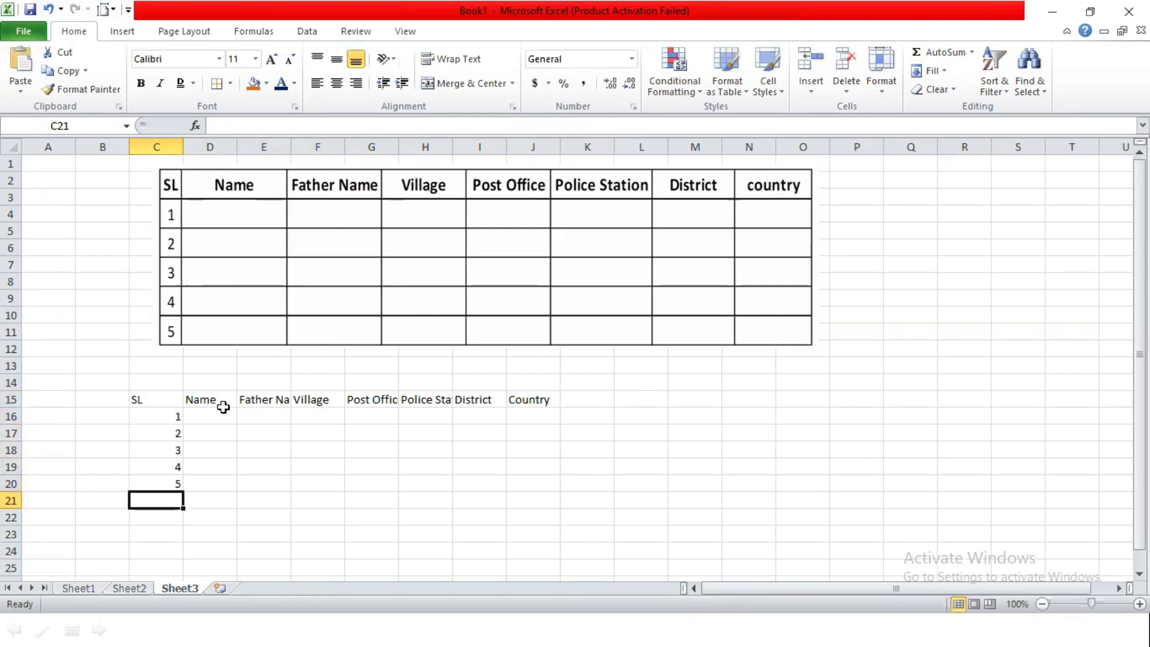
- Align the table picture's left edge with column C and narrow column C to the width of the picture's SL column
{"action": "left_click", "coordinate": [159, 403]}
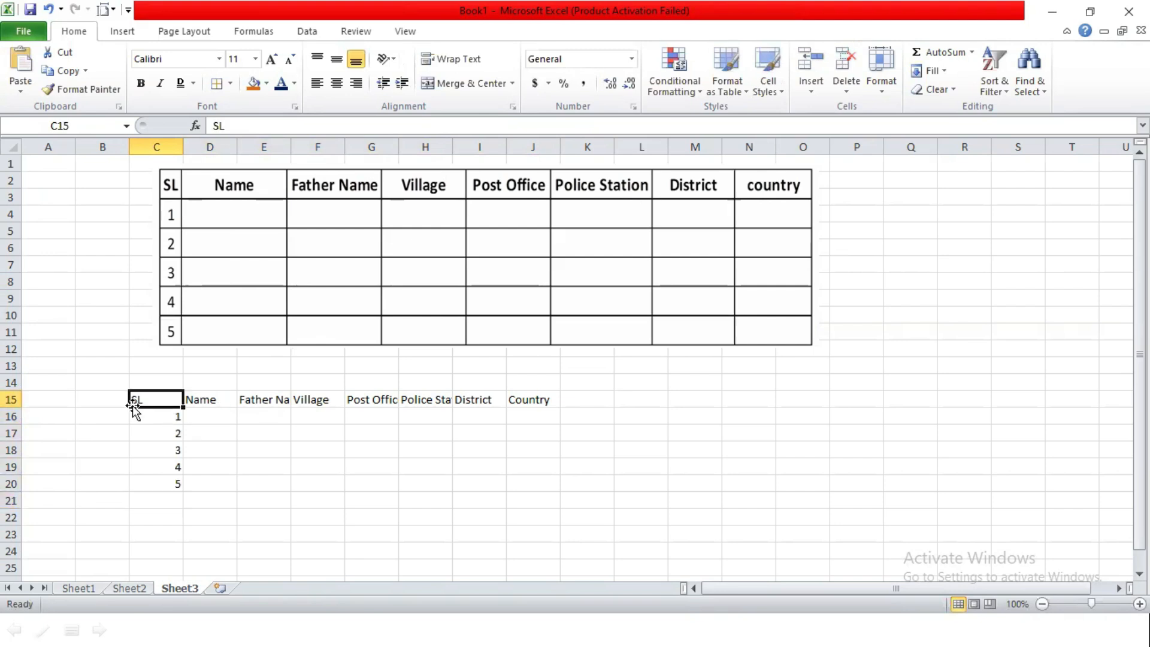
{"action": "left_click_drag", "start_coordinate": [198, 208], "coordinate": [178, 206]}
{"action": "left_click_drag", "start_coordinate": [184, 146], "coordinate": [151, 146]}
- Apply All Borders to the table range C15:J20
{"action": "left_click_drag", "start_coordinate": [141, 399], "coordinate": [501, 482]}
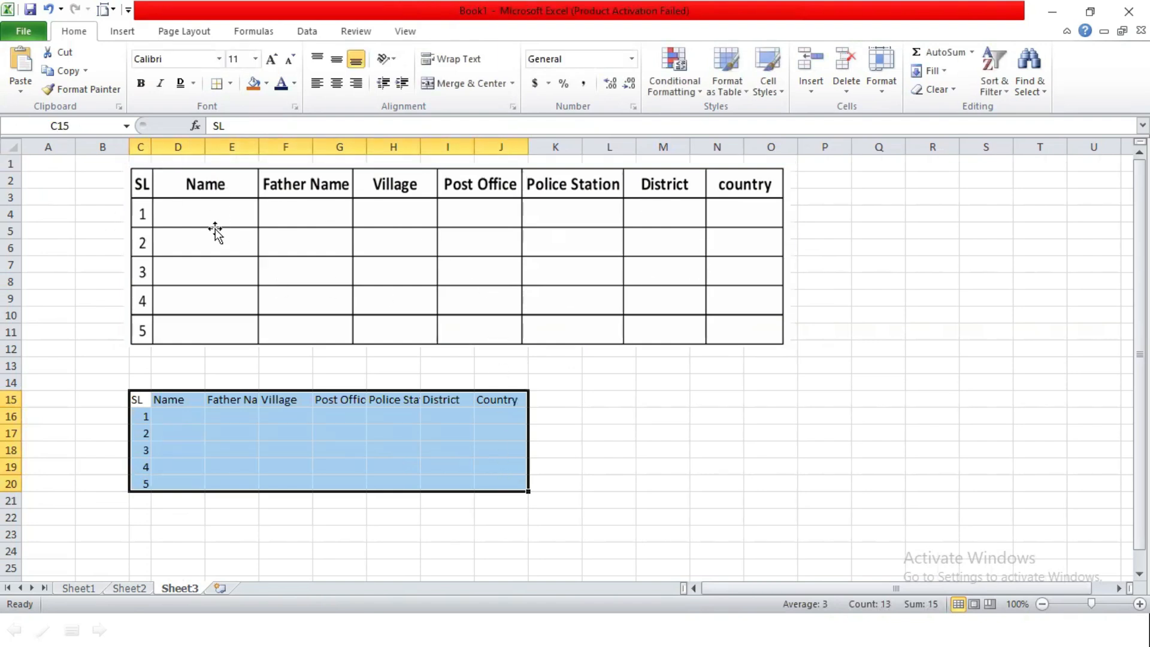
{"action": "left_click", "coordinate": [230, 83]}
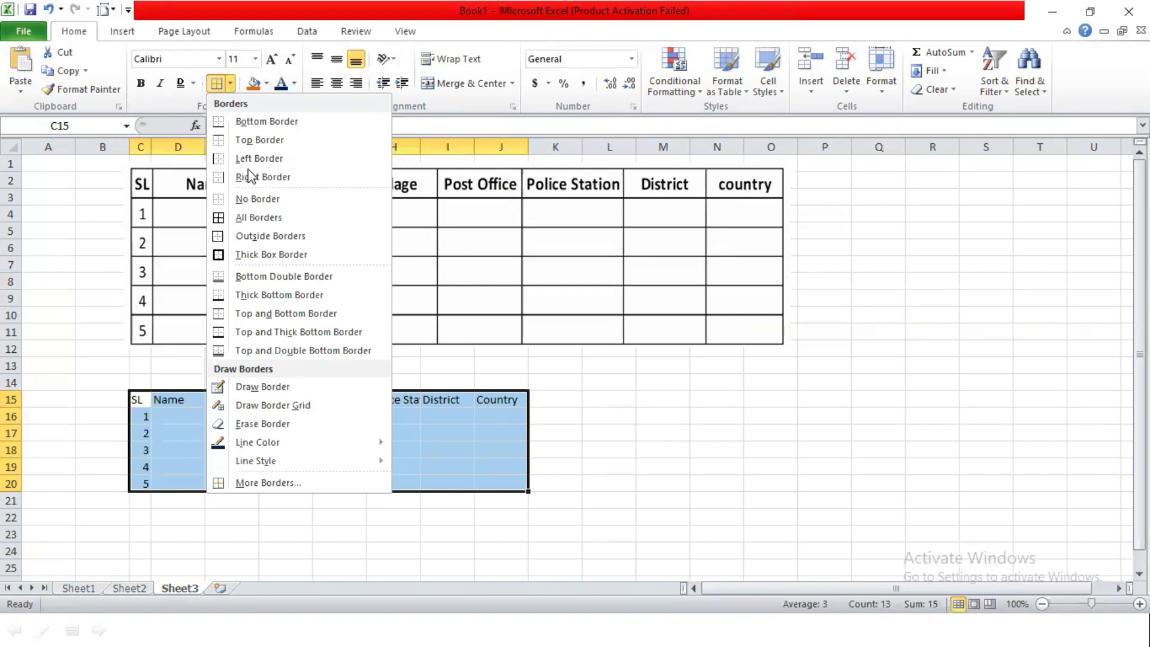
{"action": "left_click", "coordinate": [252, 218]}
{"action": "left_click", "coordinate": [124, 369]}
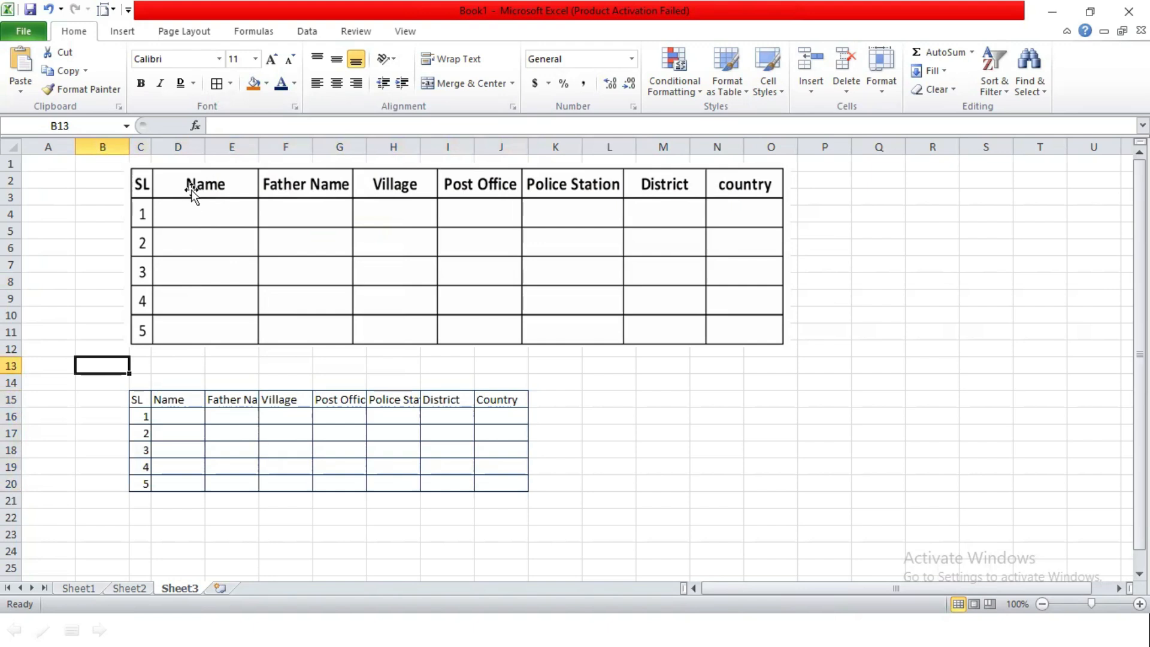
- Set the font of the table range C15:J20 to Cvand
{"action": "left_click_drag", "start_coordinate": [136, 401], "coordinate": [489, 481]}
{"action": "left_click", "coordinate": [166, 59]}
{"action": "type", "text": "Cvand"}
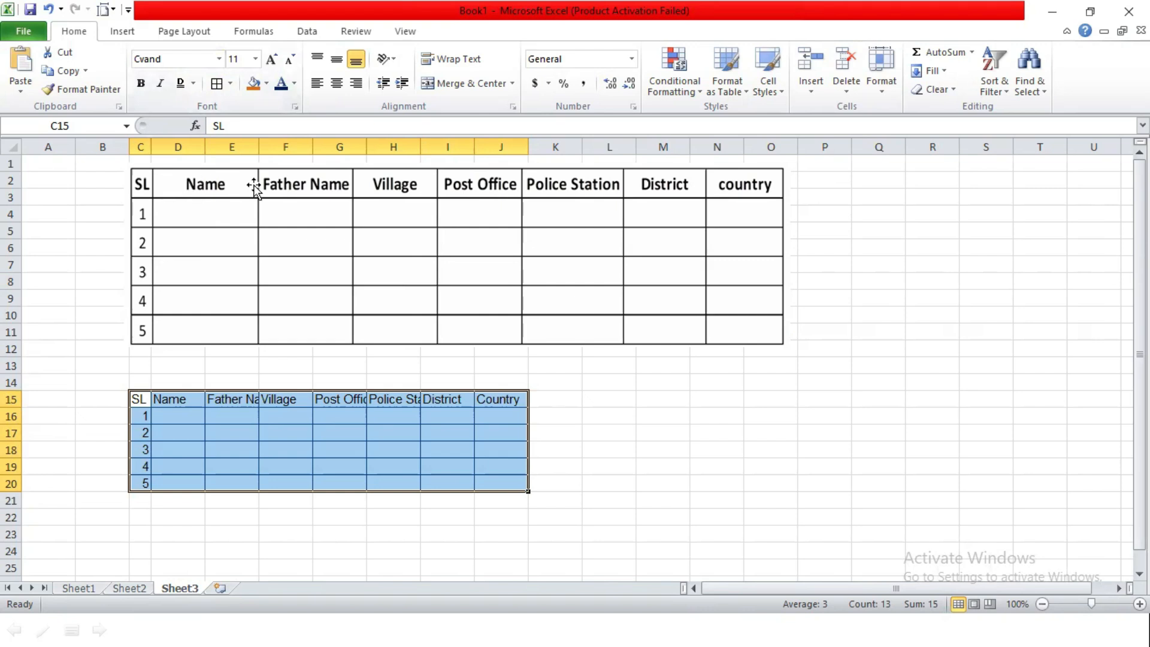
{"action": "left_click", "coordinate": [285, 415]}
- Make the header row C15:J15 and the serial numbers in C16:C20 bold
{"action": "left_click", "coordinate": [139, 400]}
{"action": "left_click_drag", "start_coordinate": [140, 400], "coordinate": [487, 399]}
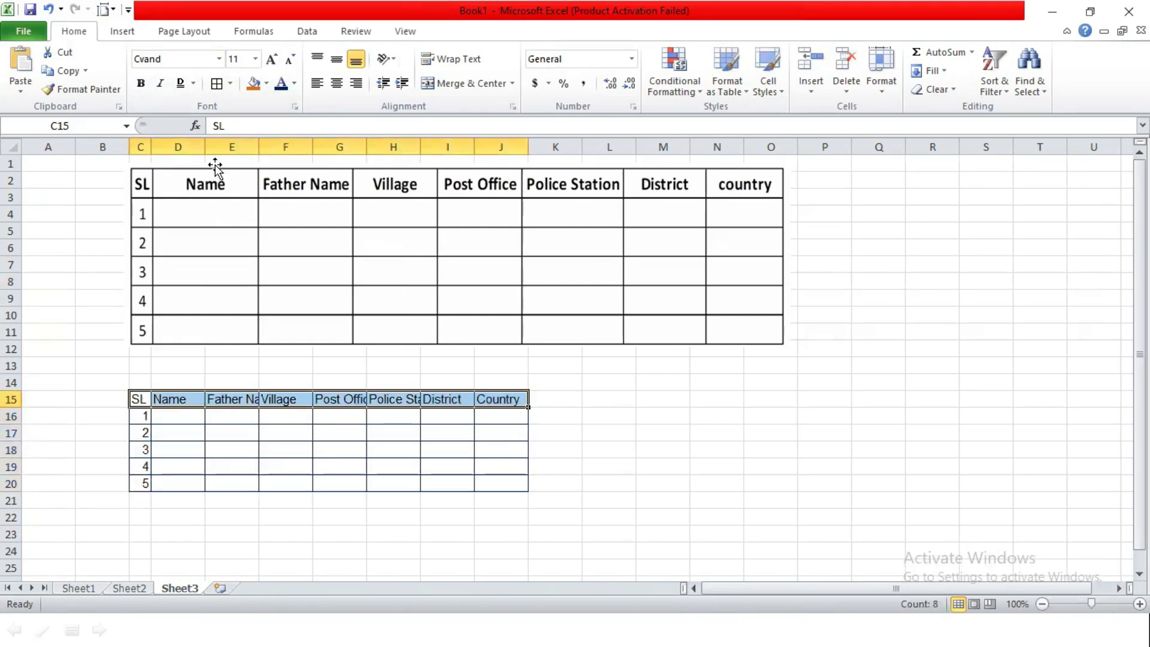
{"action": "left_click", "coordinate": [142, 85]}
{"action": "left_click_drag", "start_coordinate": [142, 417], "coordinate": [144, 484]}
{"action": "left_click", "coordinate": [141, 84]}
{"action": "left_click", "coordinate": [180, 452]}
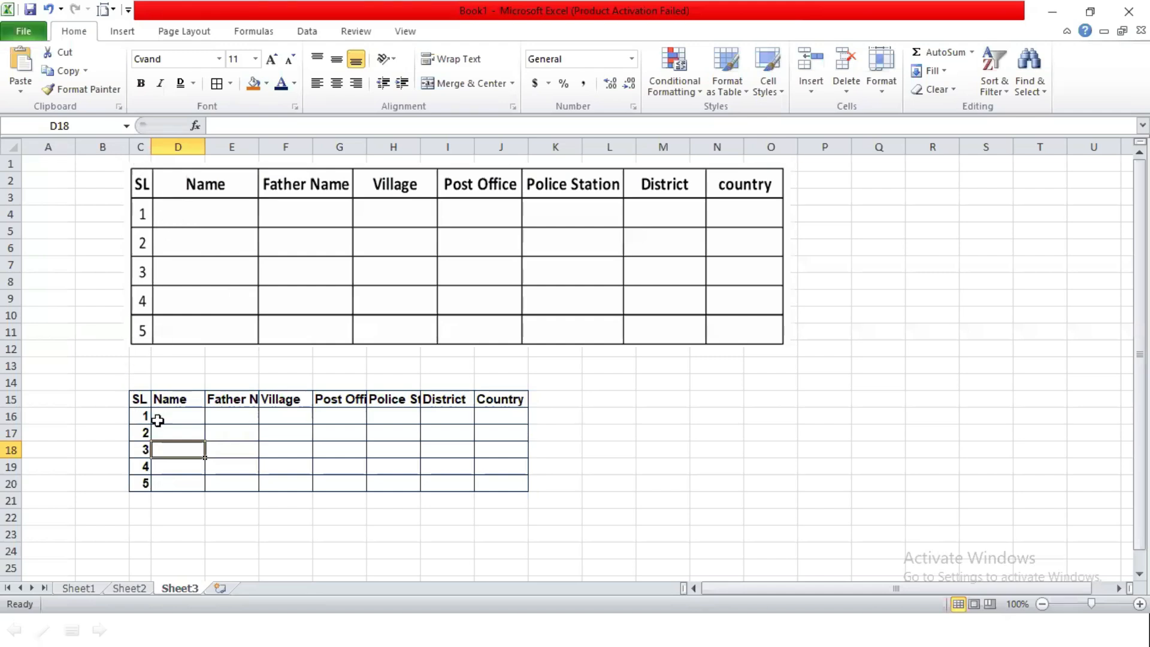
- Increase the height of rows 15 to 20 equally and widen columns D to J to match the picture's columns
{"action": "left_click", "coordinate": [12, 399]}
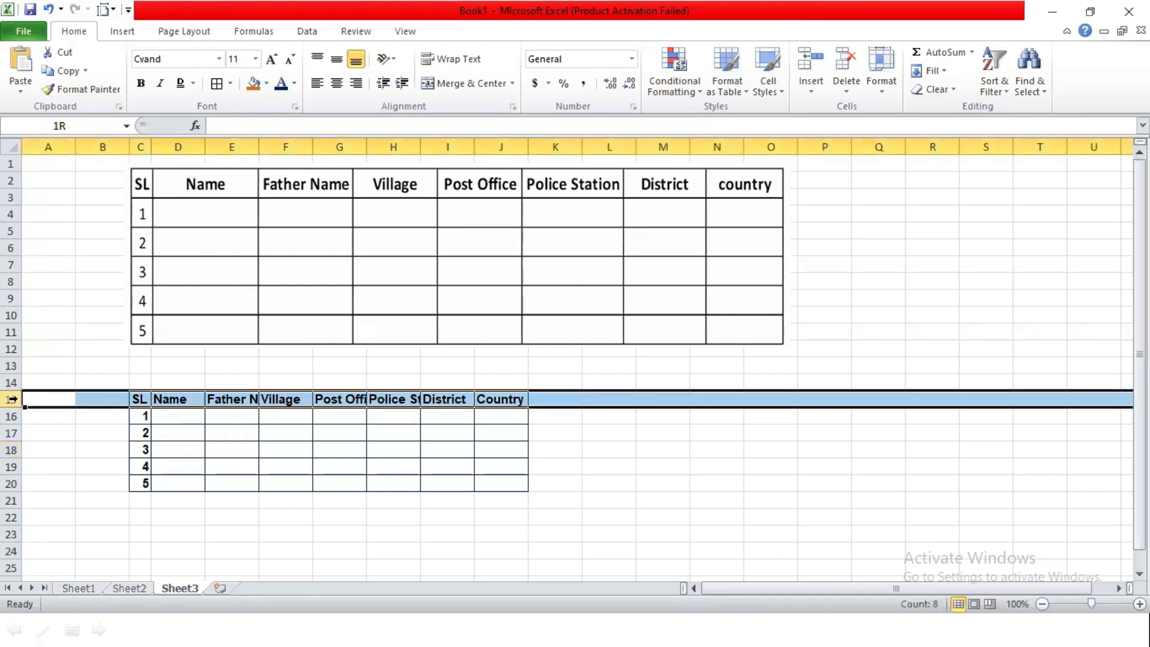
{"action": "left_click", "coordinate": [97, 467]}
{"action": "left_click", "coordinate": [134, 401]}
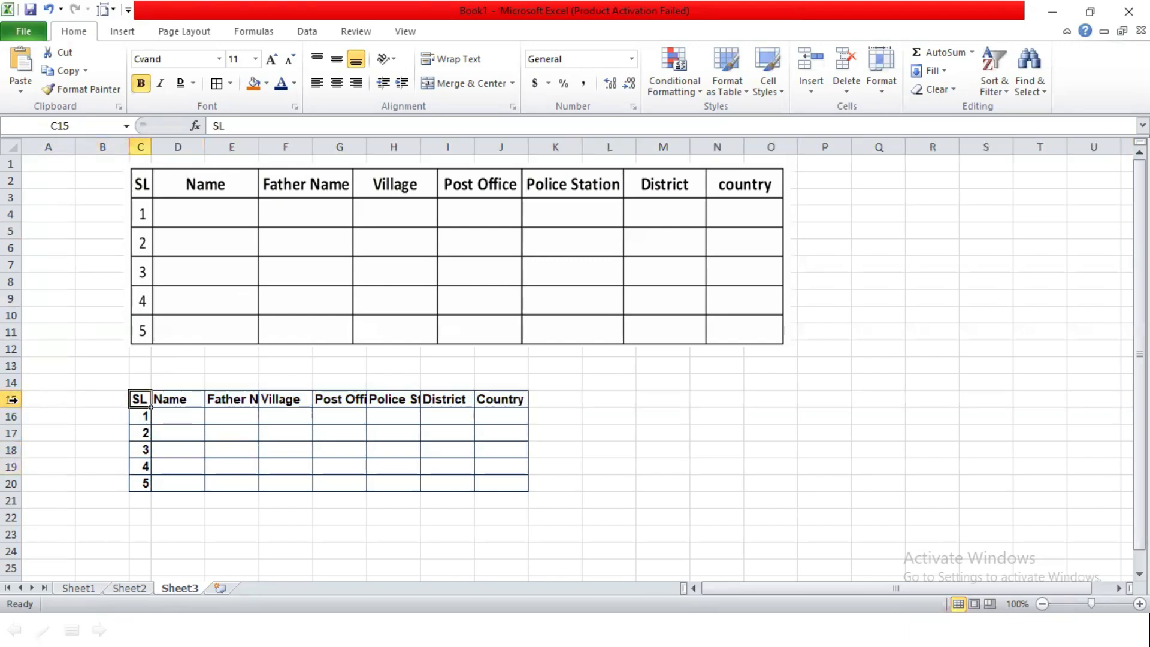
{"action": "left_click_drag", "start_coordinate": [12, 399], "coordinate": [7, 475]}
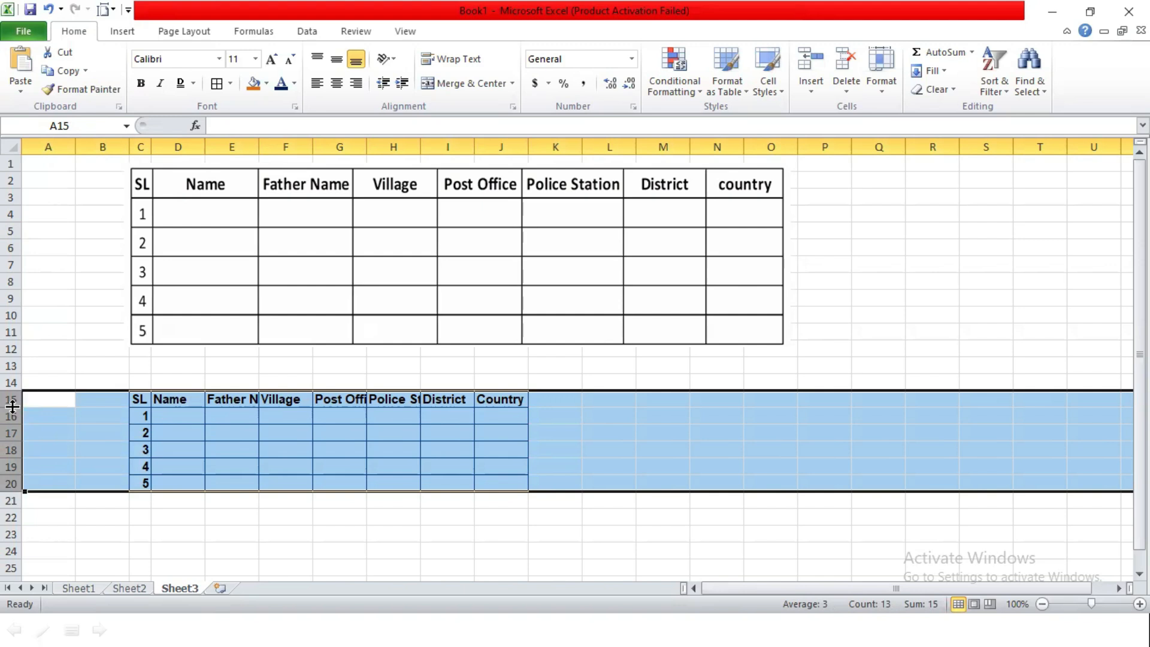
{"action": "left_click_drag", "start_coordinate": [12, 406], "coordinate": [8, 411]}
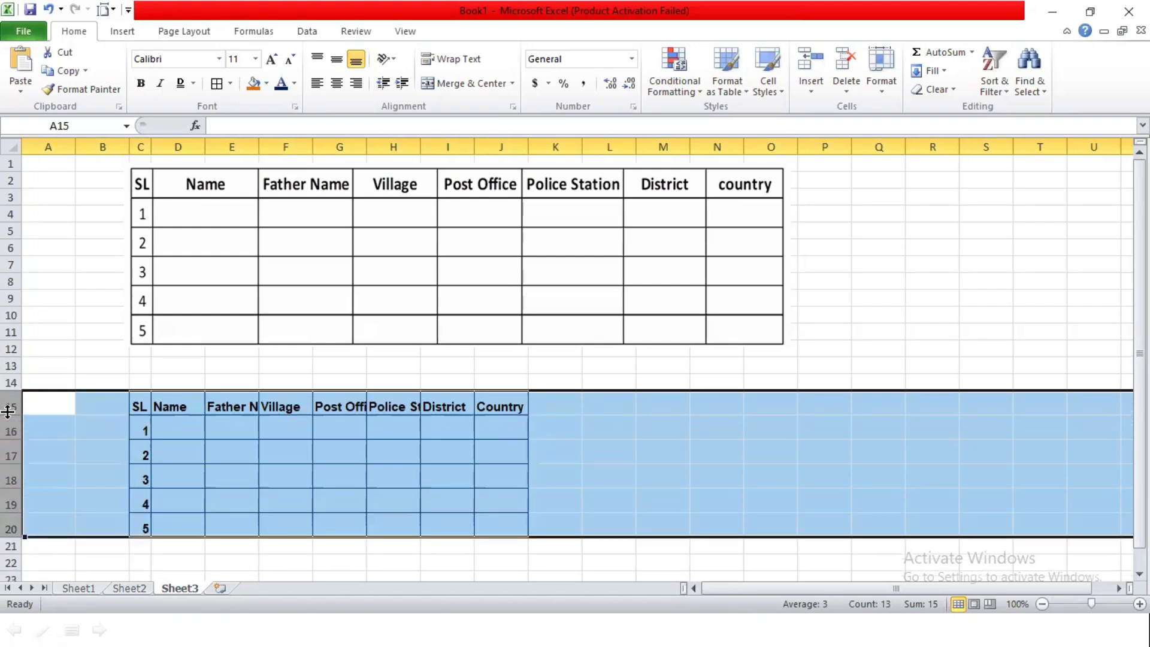
{"action": "left_click", "coordinate": [164, 431]}
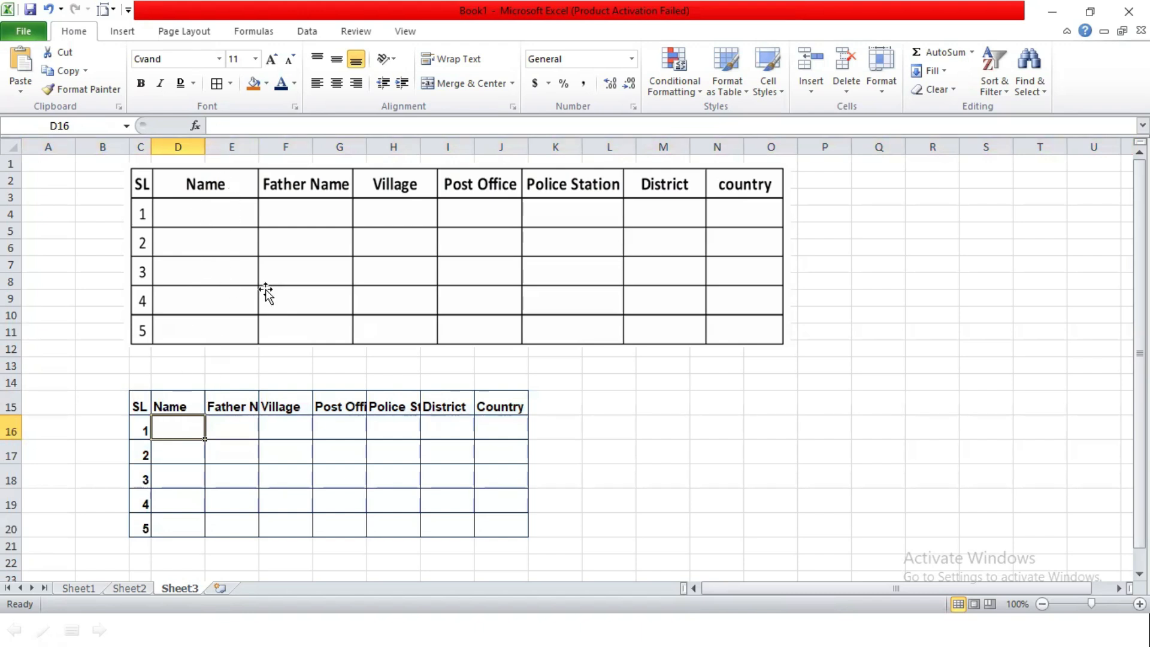
{"action": "left_click_drag", "start_coordinate": [205, 147], "coordinate": [783, 145]}
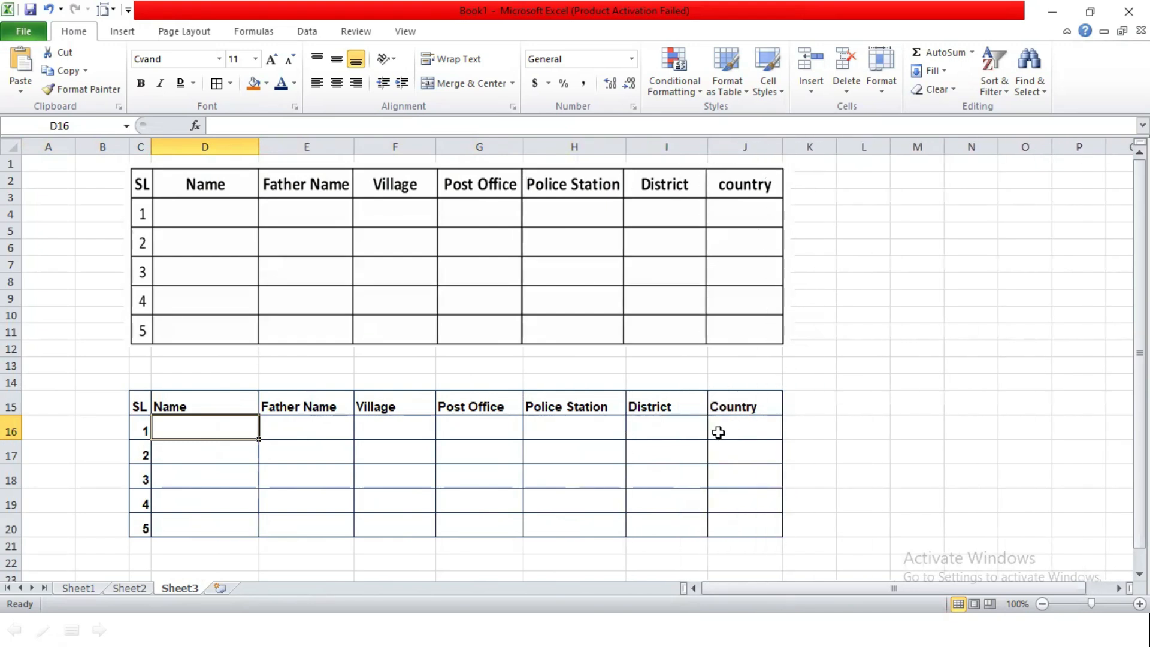
{"action": "left_click", "coordinate": [801, 446]}
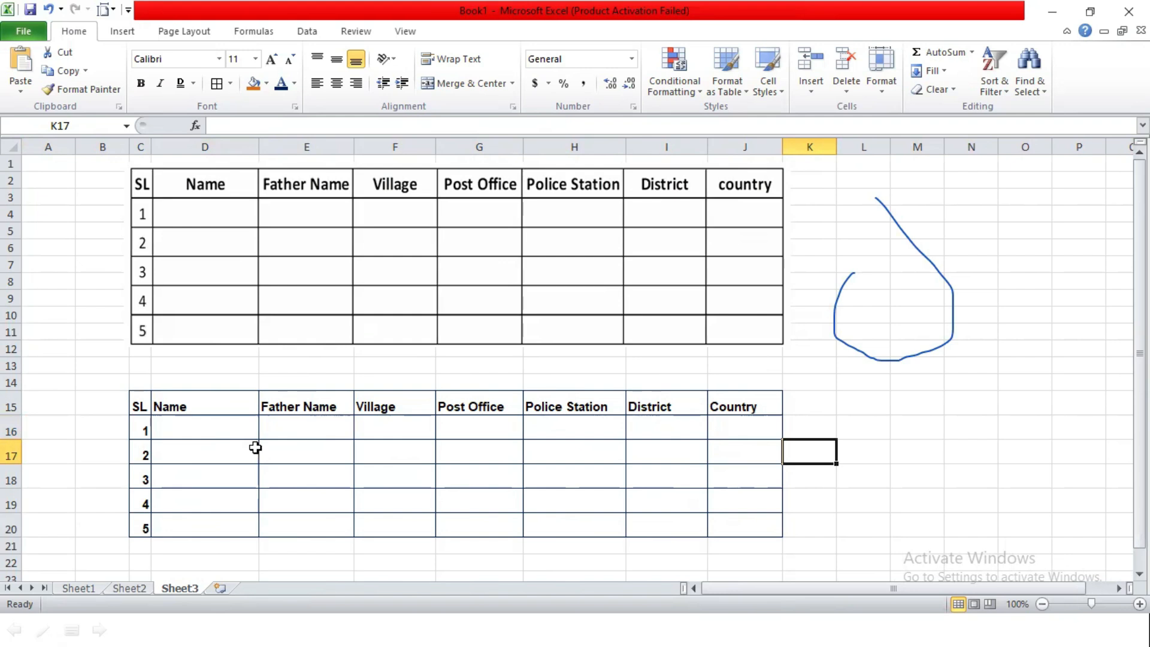
- Give the header row C15:J15 a medium-thick solid black bottom border
{"action": "left_click_drag", "start_coordinate": [139, 403], "coordinate": [716, 398]}
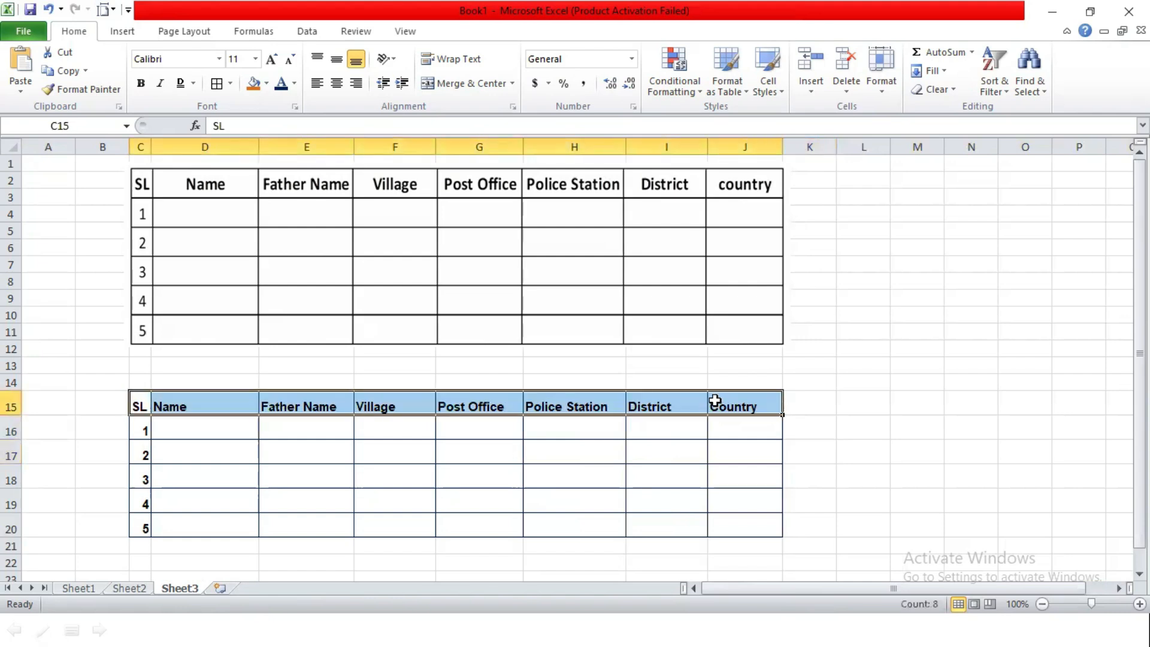
{"action": "left_click", "coordinate": [231, 85]}
{"action": "left_click", "coordinate": [257, 483]}
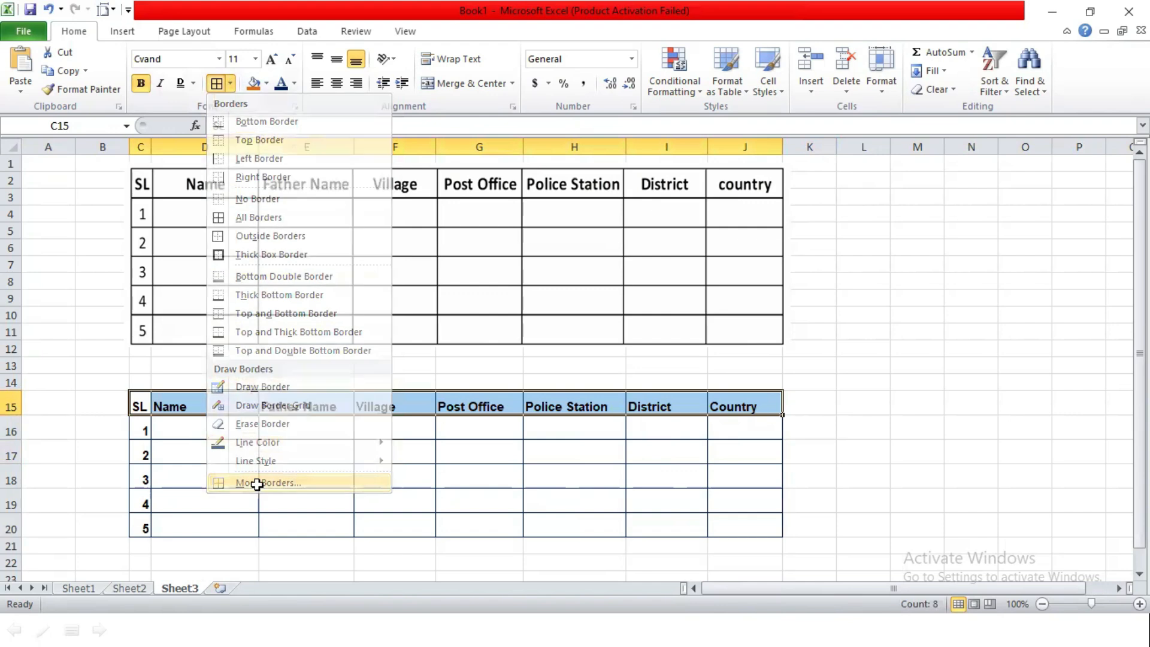
{"action": "left_click", "coordinate": [315, 267]}
{"action": "left_click", "coordinate": [312, 317]}
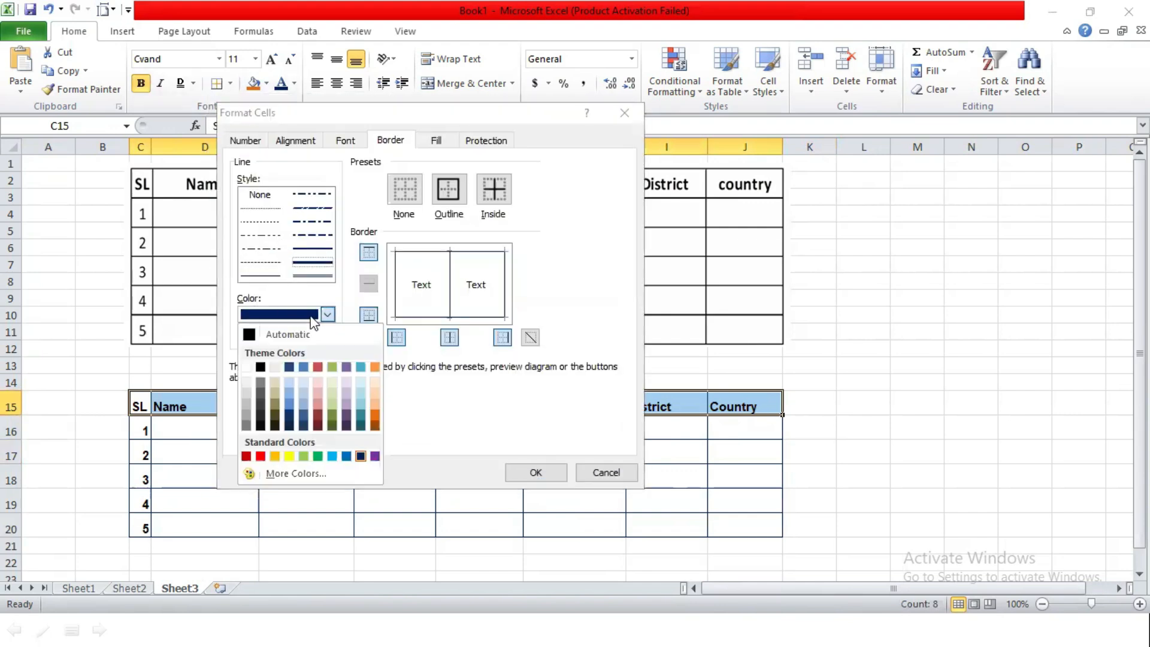
{"action": "left_click", "coordinate": [307, 250]}
{"action": "left_click", "coordinate": [309, 248]}
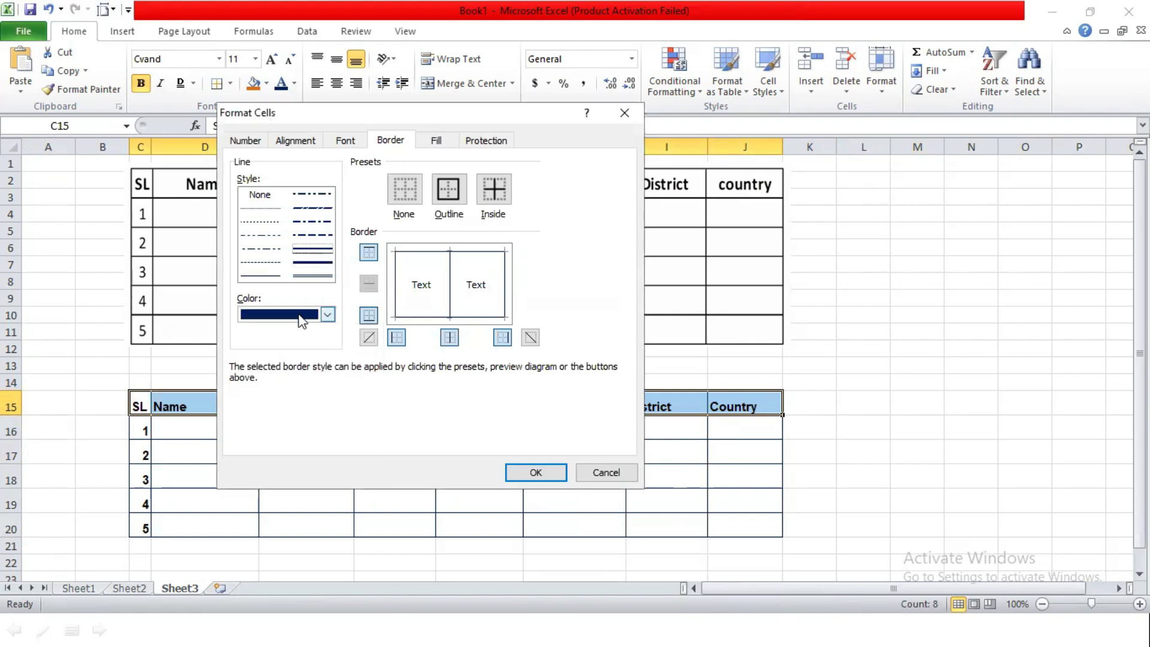
{"action": "left_click", "coordinate": [318, 315]}
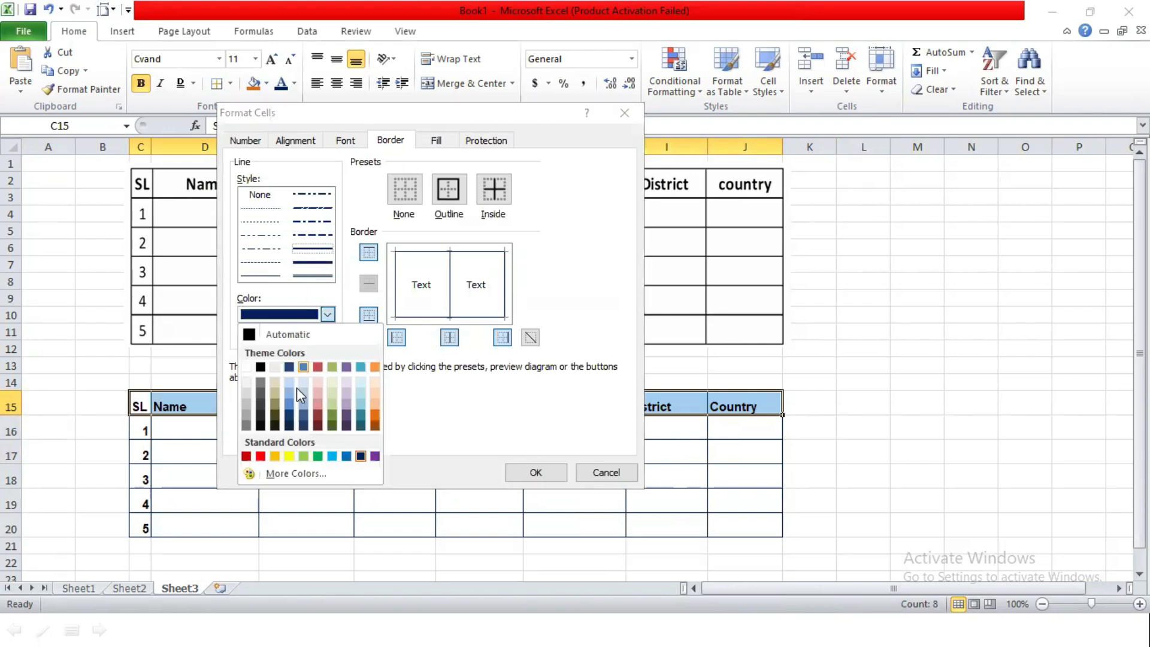
{"action": "left_click", "coordinate": [260, 368]}
{"action": "left_click_drag", "start_coordinate": [360, 124], "coordinate": [652, 132]}
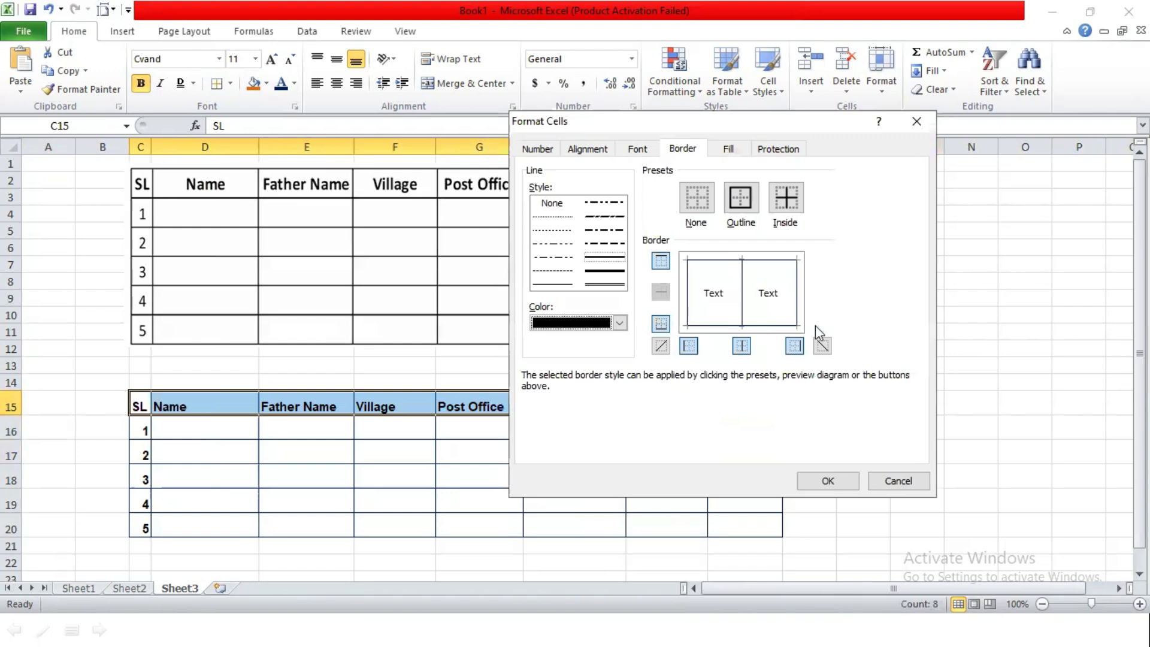
{"action": "left_click", "coordinate": [717, 326]}
{"action": "left_click", "coordinate": [827, 481]}
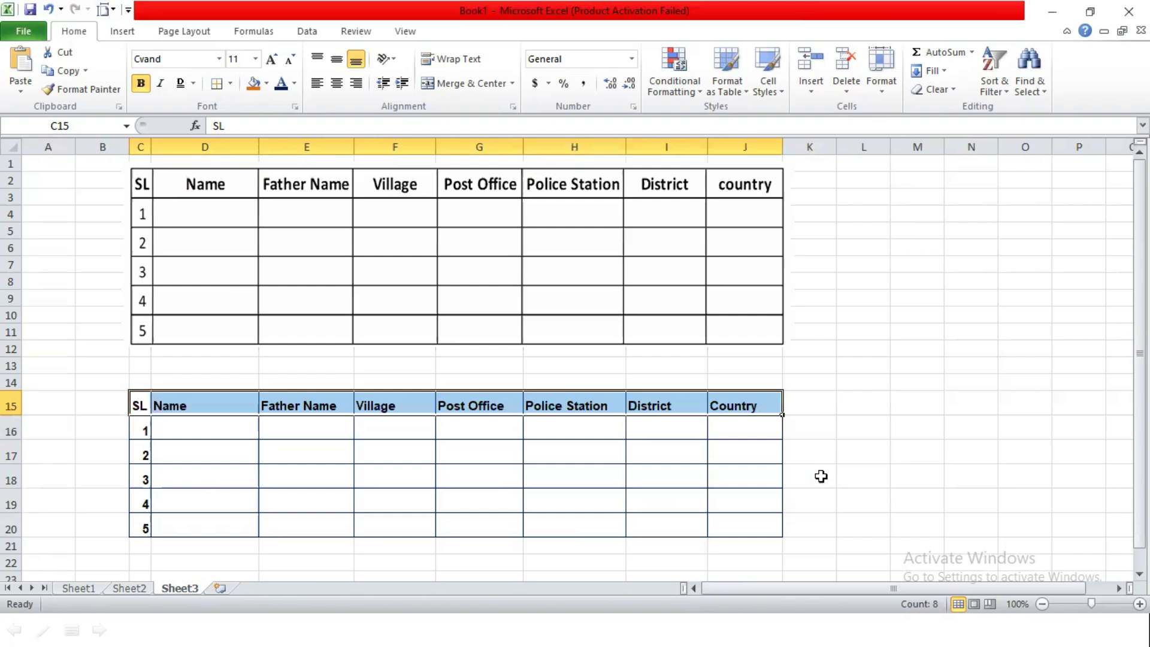
{"action": "left_click", "coordinate": [881, 411]}
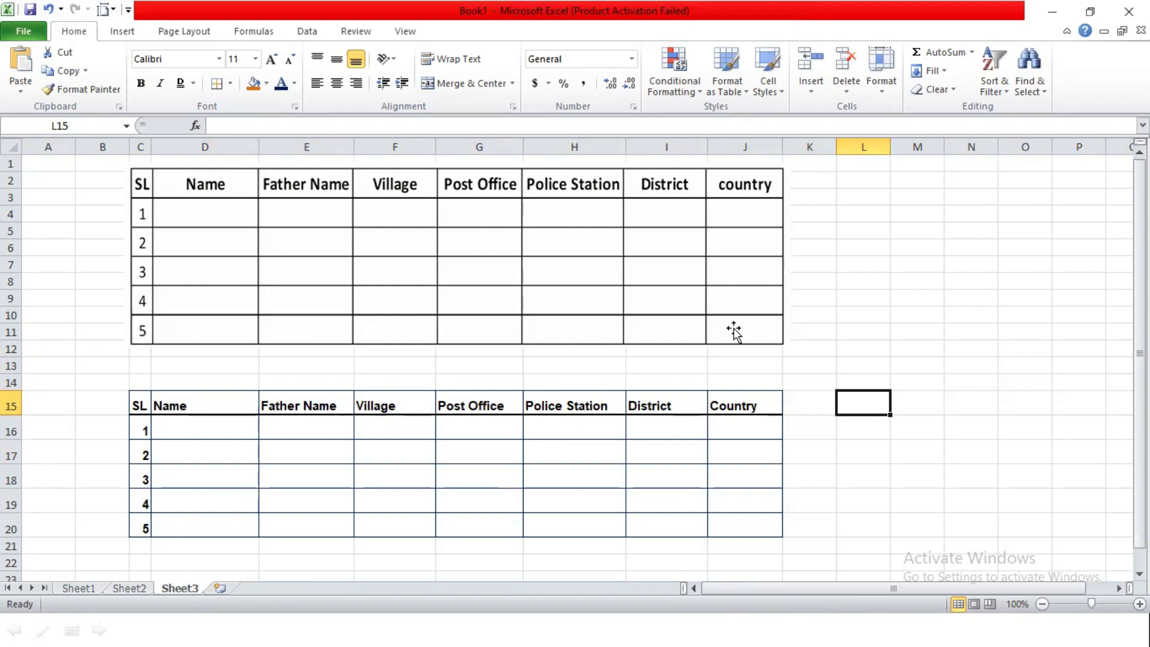
- Give the last table row C20:J20 a medium-thick solid dark blue top border
{"action": "left_click_drag", "start_coordinate": [141, 529], "coordinate": [716, 516]}
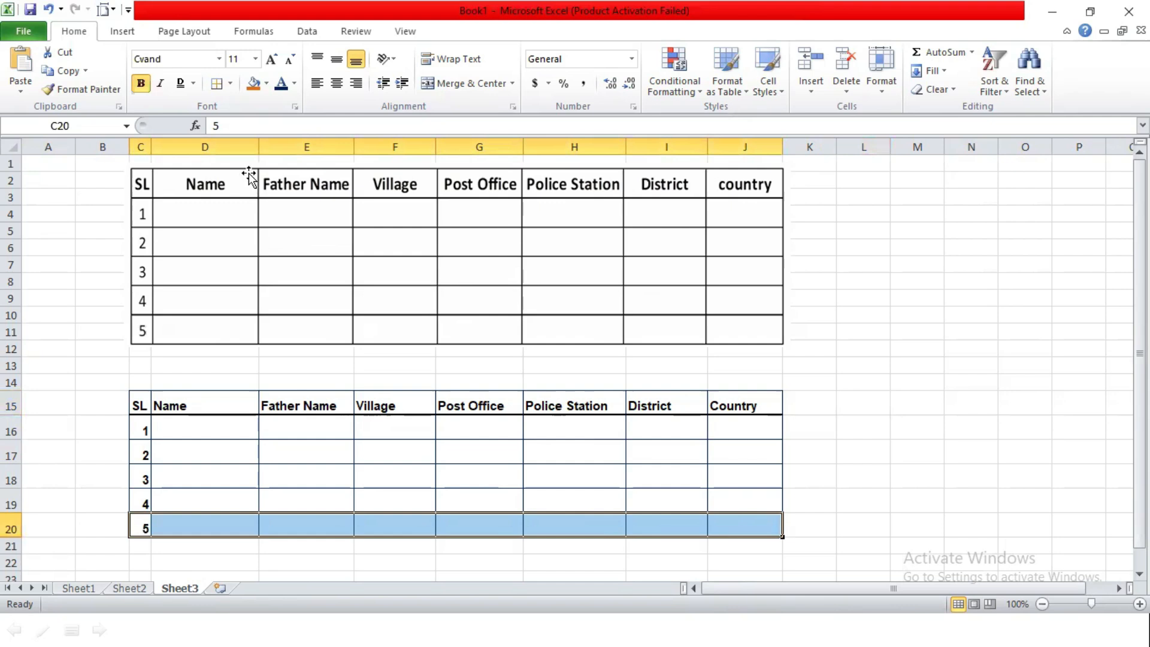
{"action": "left_click", "coordinate": [229, 84]}
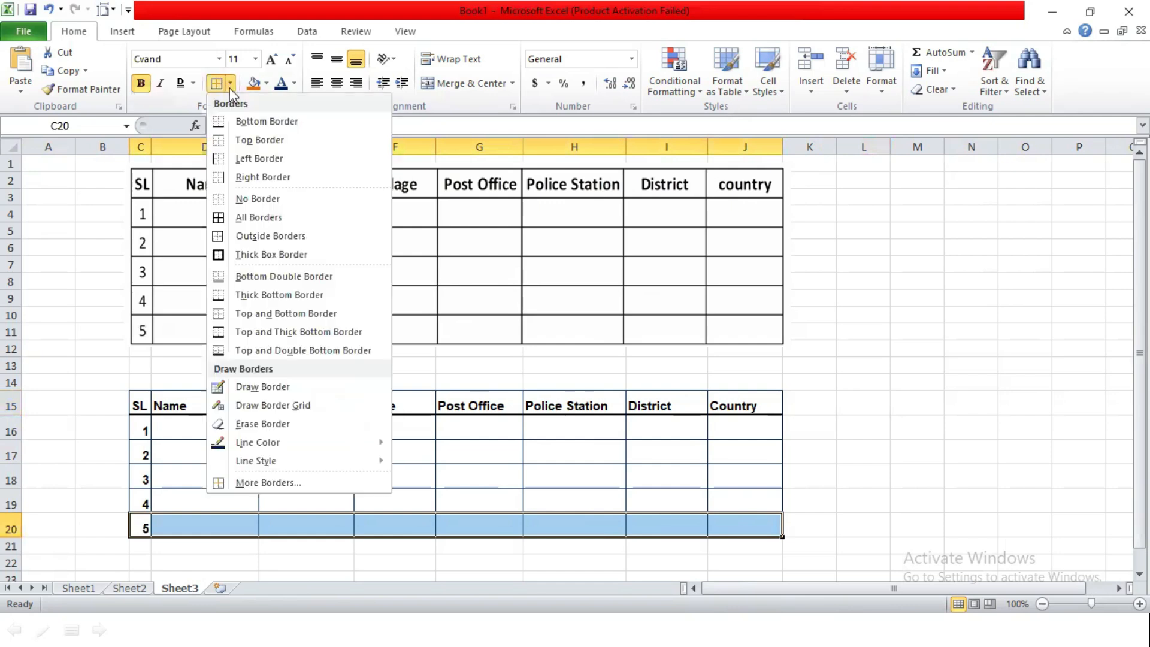
{"action": "left_click", "coordinate": [252, 483]}
{"action": "left_click", "coordinate": [590, 261]}
{"action": "left_click", "coordinate": [754, 268]}
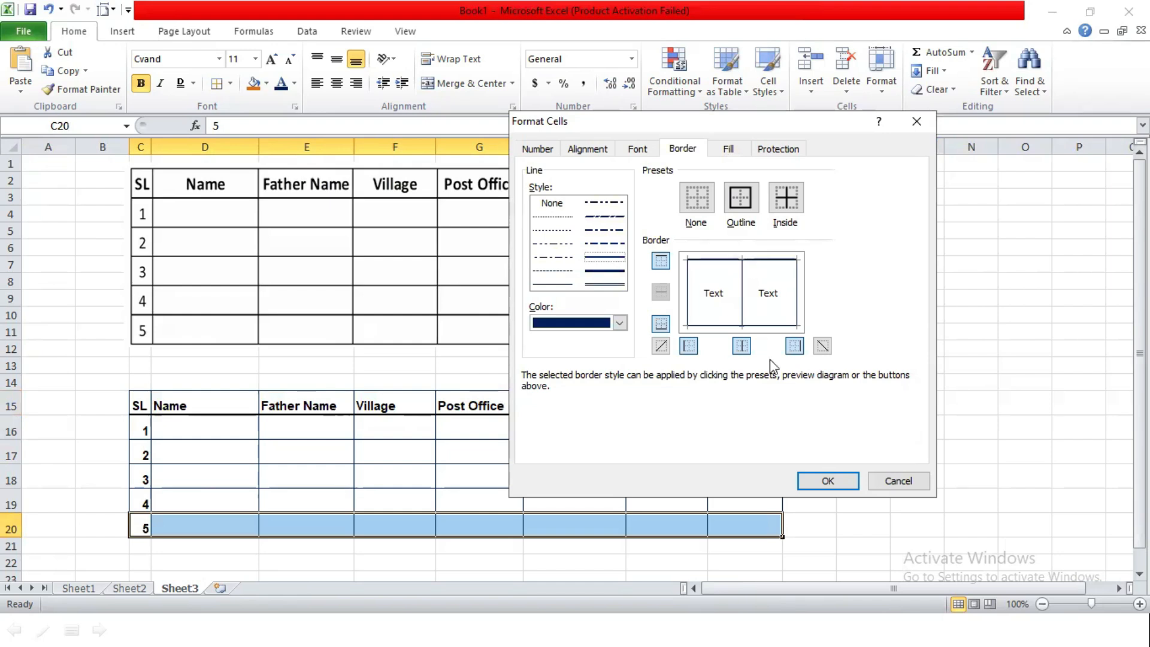
{"action": "left_click", "coordinate": [832, 483]}
{"action": "left_click", "coordinate": [863, 446]}
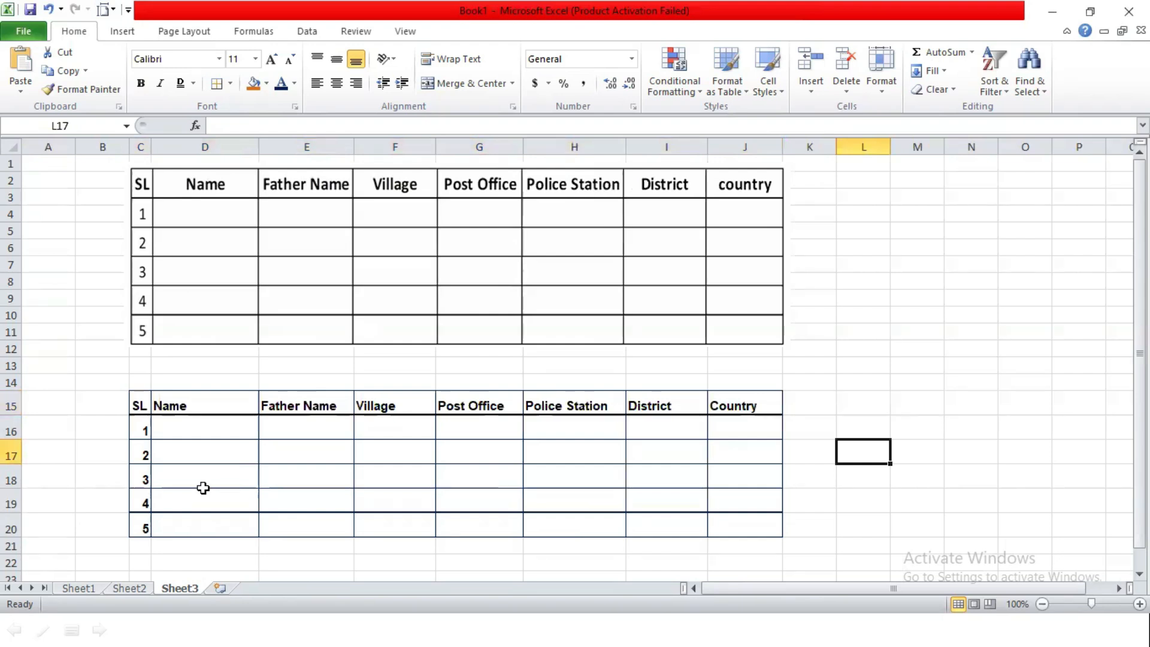
- Centre the contents of the table range C15:J20 both horizontally and vertically, matching the picture's alignment
{"action": "left_click", "coordinate": [202, 180]}
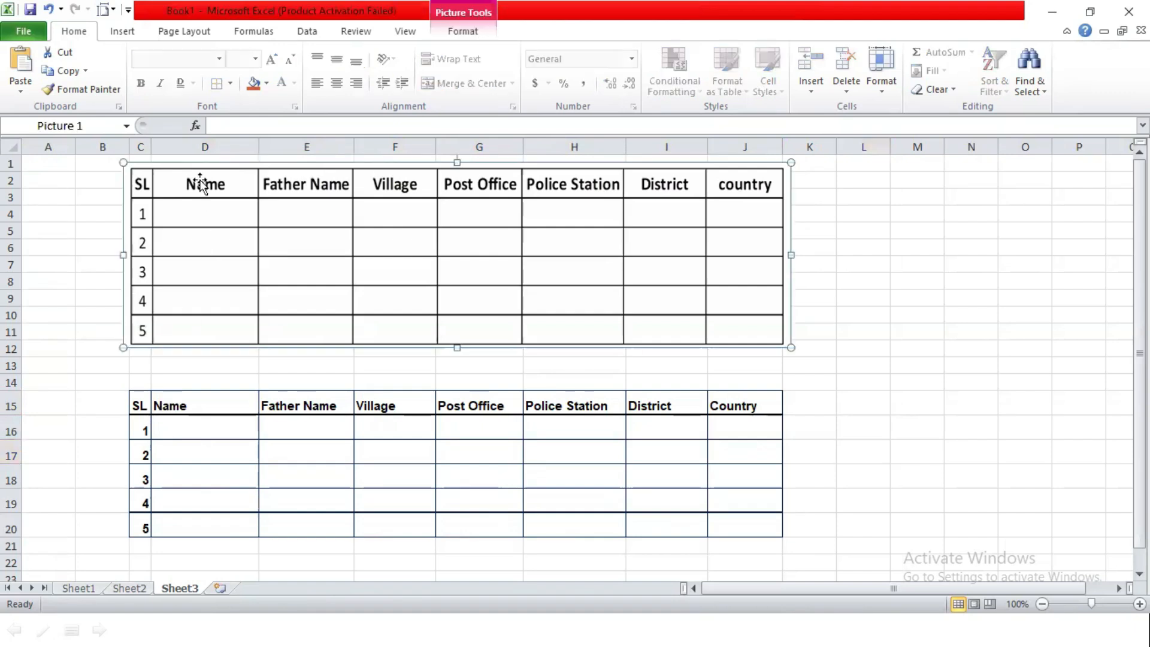
{"action": "left_click", "coordinate": [192, 393]}
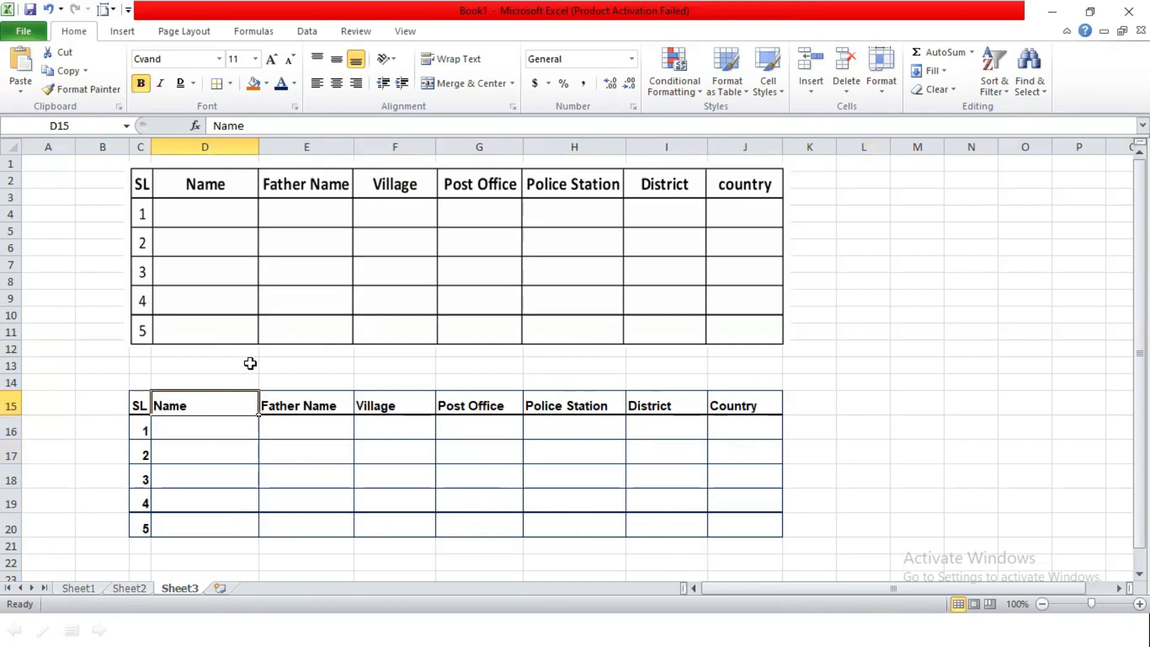
{"action": "left_click_drag", "start_coordinate": [139, 406], "coordinate": [737, 521]}
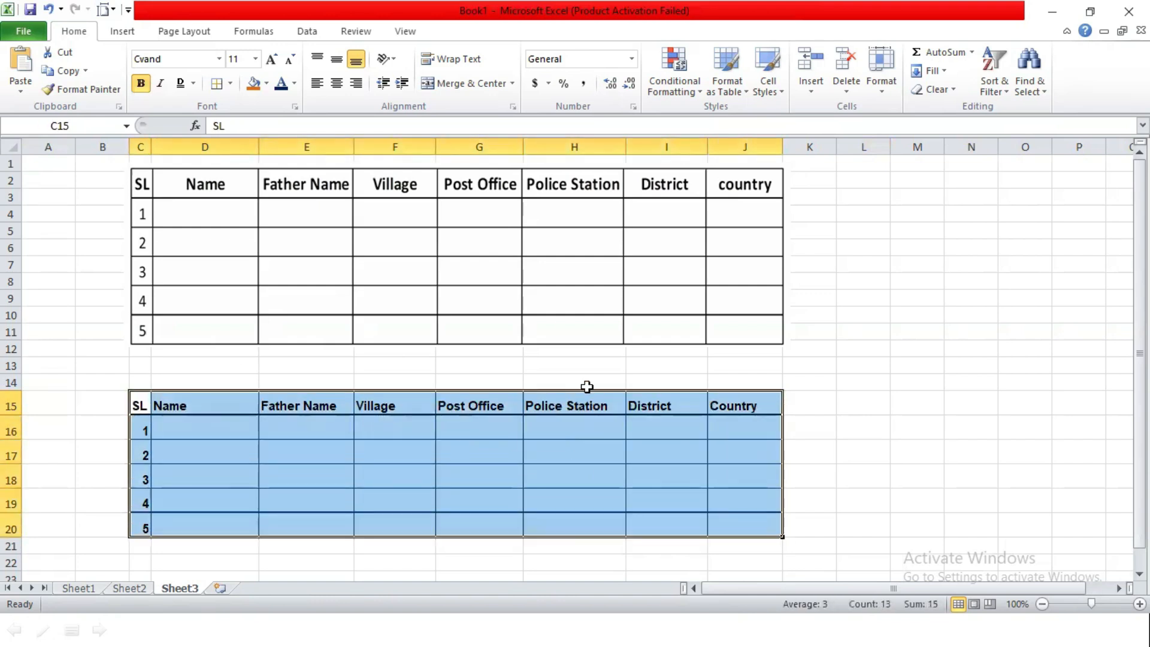
{"action": "left_click", "coordinate": [334, 84]}
{"action": "left_click", "coordinate": [336, 59]}
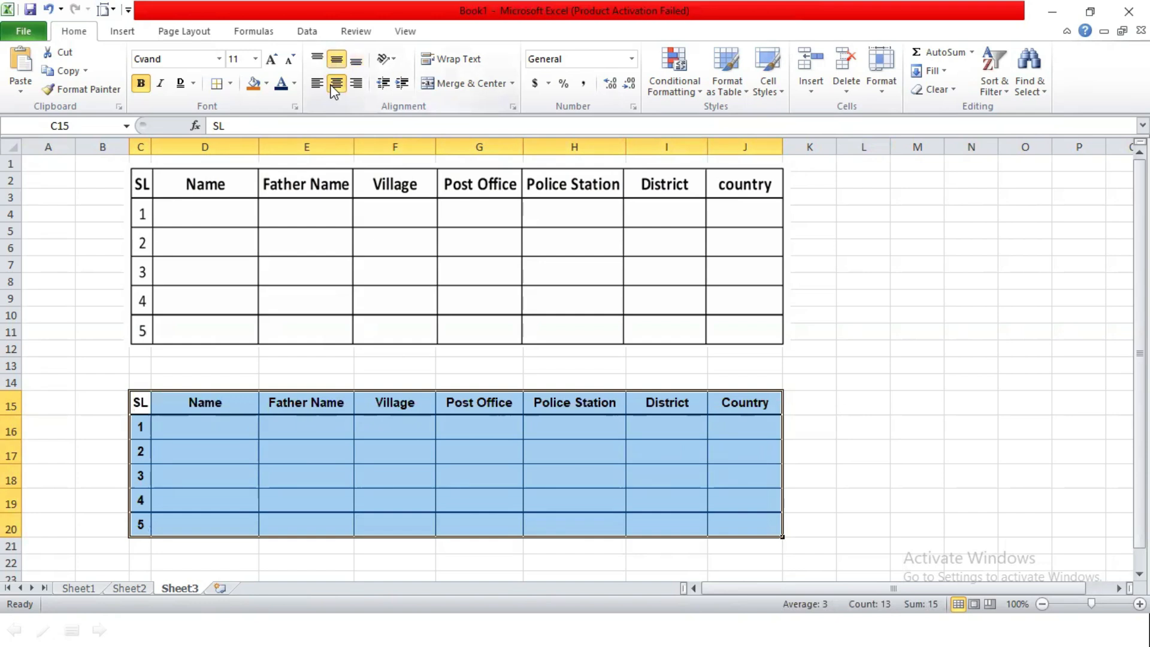
{"action": "left_click", "coordinate": [63, 367]}
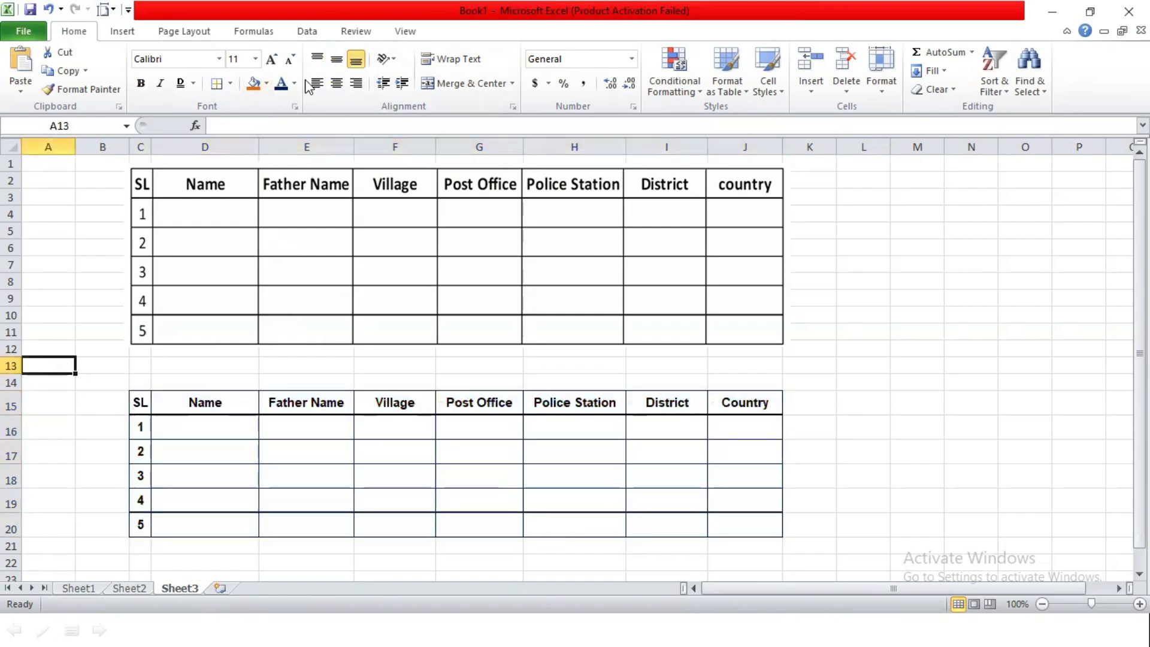